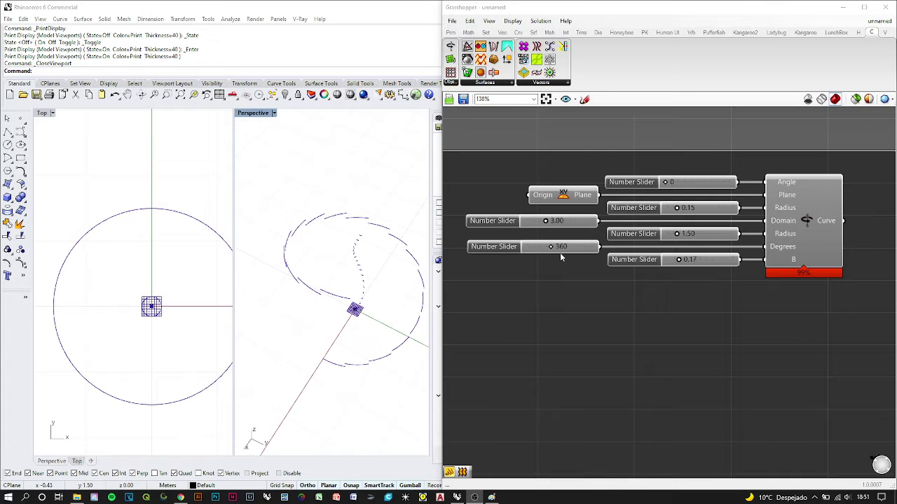
# Explode the cluster fed by the number sliders to show the components inside it
pyautogui.scroll(-3, 560, 258)
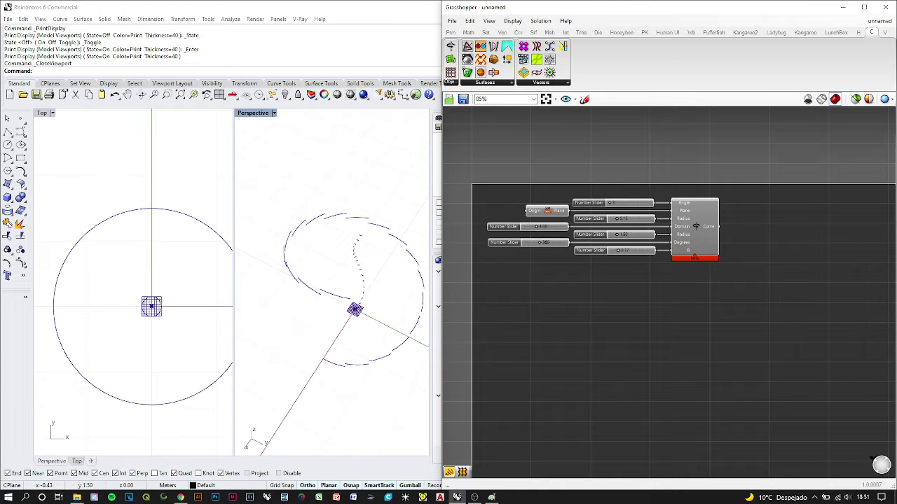
pyautogui.scroll(2, 347, 243)
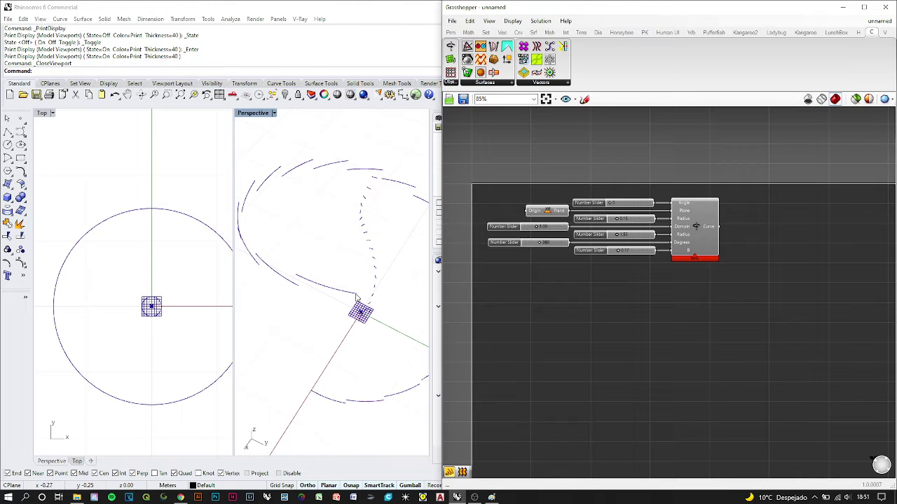
pyautogui.click(695, 231)
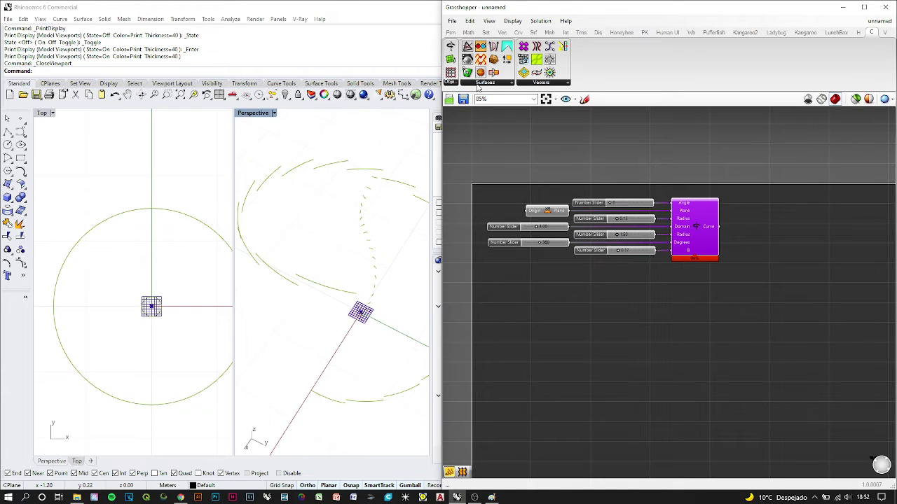
pyautogui.rightClick(695, 226)
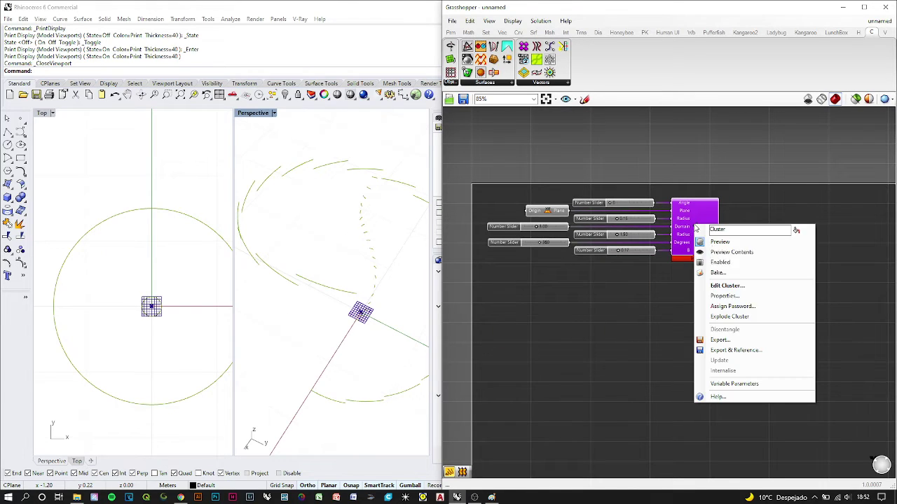
pyautogui.click(728, 317)
pyautogui.scroll(-3, 677, 318)
pyautogui.scroll(3, 643, 323)
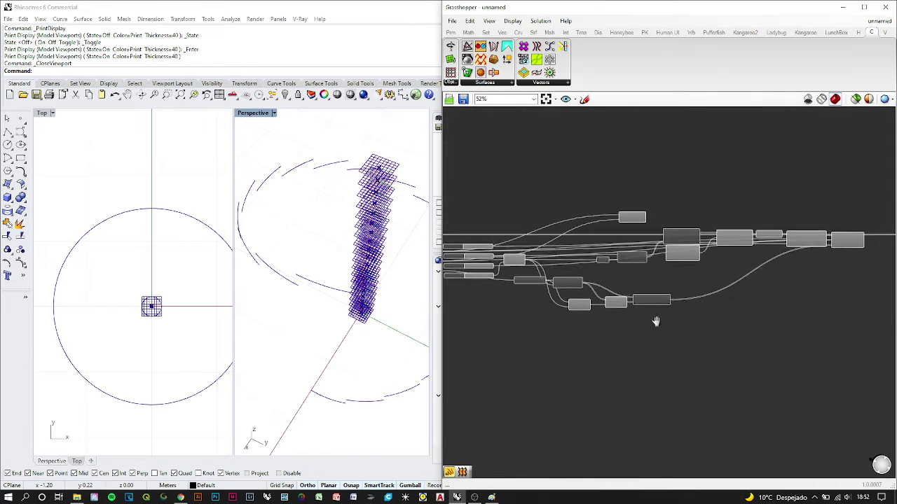
pyautogui.scroll(-1, 761, 277)
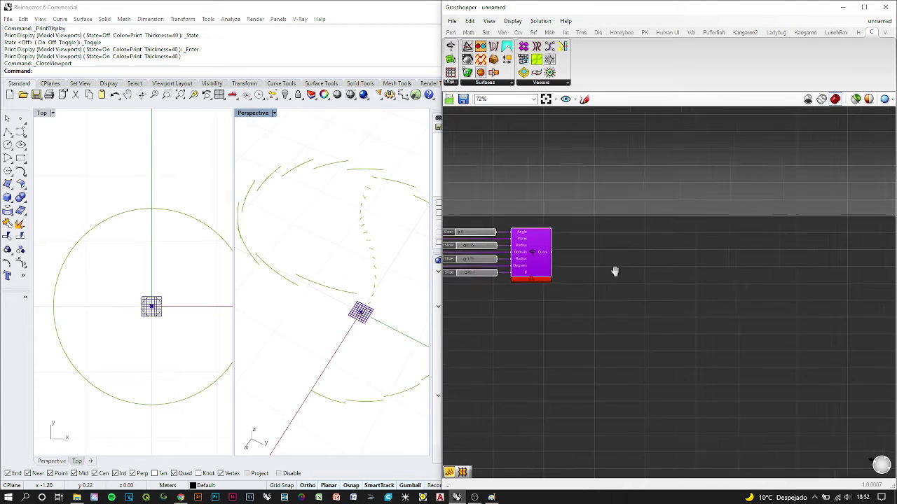
# Inspect the exploded cluster's definition and select its Circle component to examine the circle in the Perspective viewport
pyautogui.moveTo(614, 271); pyautogui.dragTo(697, 269, button='right')
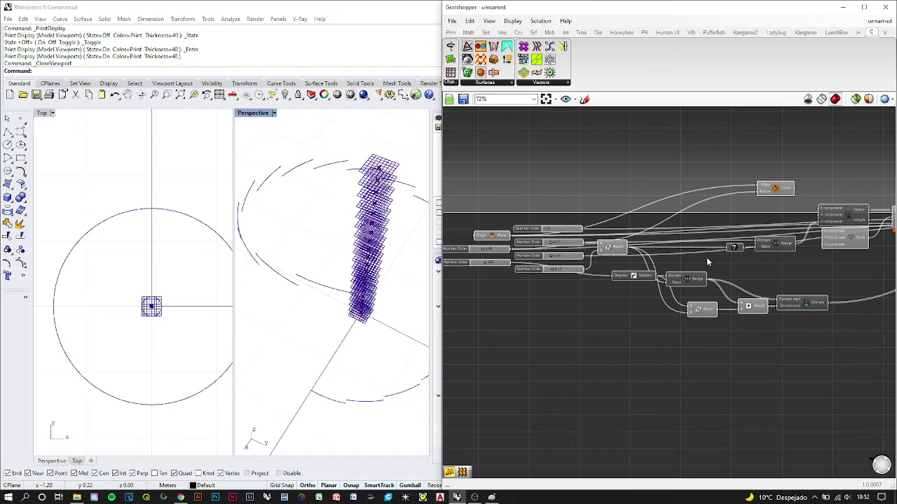
pyautogui.scroll(4, 727, 210)
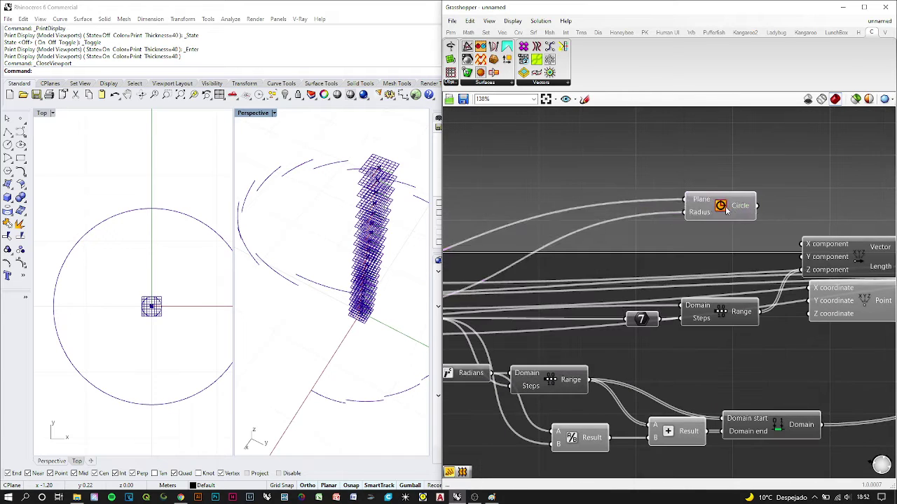
pyautogui.click(727, 210)
pyautogui.scroll(5, 301, 268)
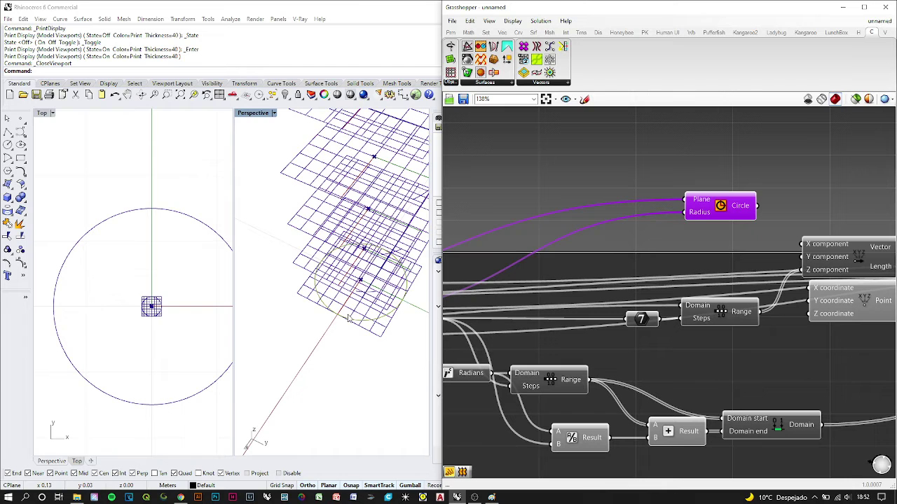
pyautogui.scroll(-6, 356, 257)
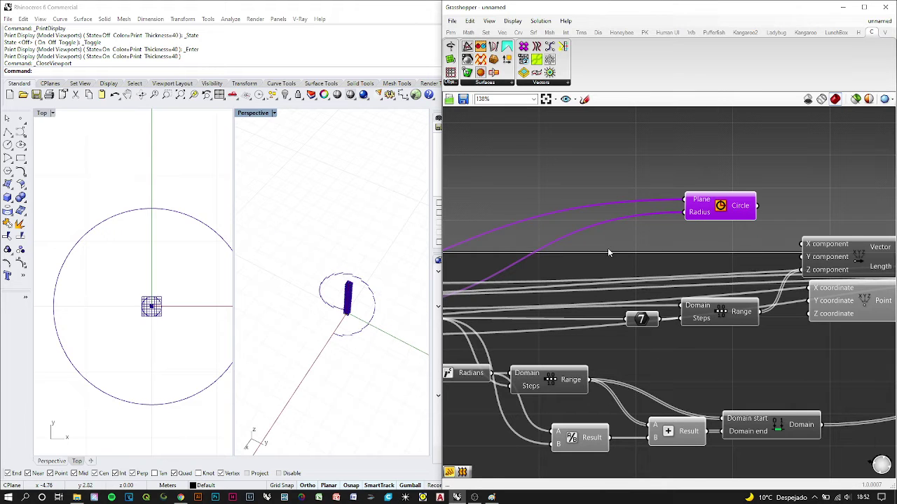
pyautogui.scroll(-4, 621, 245)
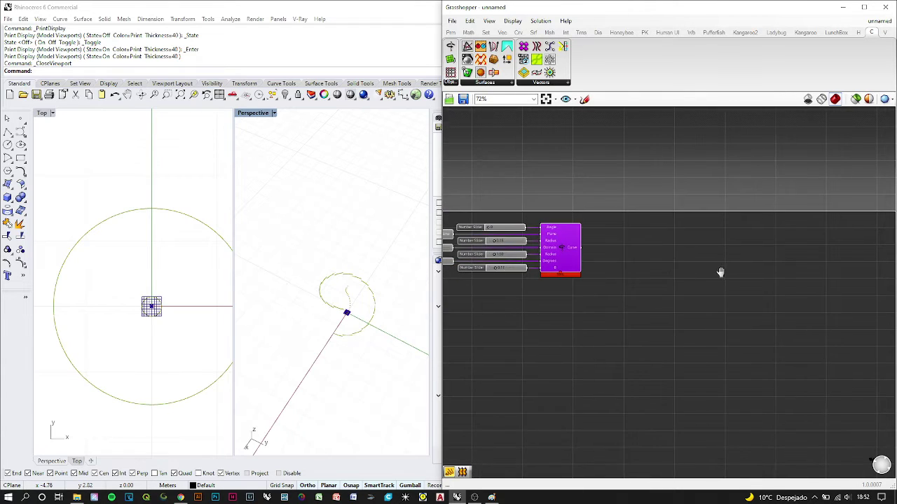
# Move the cluster farther away from its input sliders and maximize the Perspective viewport
pyautogui.moveTo(580, 247); pyautogui.dragTo(636, 246)
pyautogui.click(617, 315)
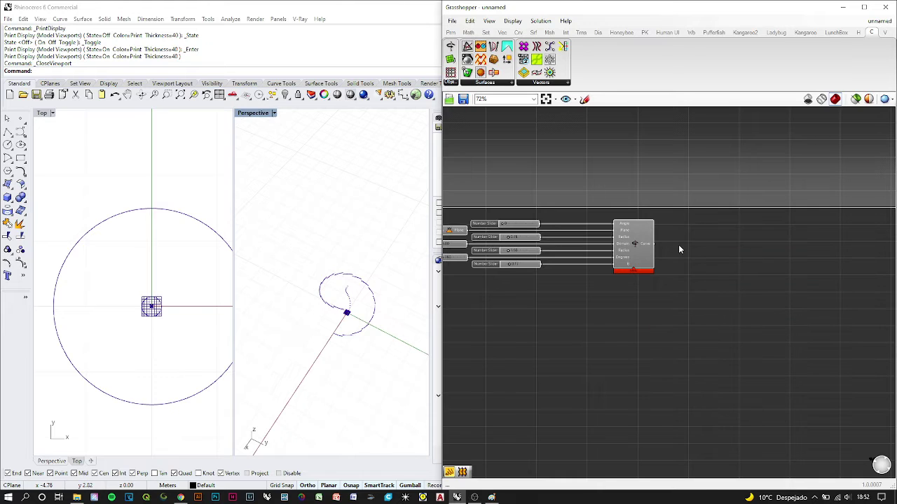
pyautogui.scroll(2, 670, 249)
pyautogui.scroll(3, 353, 319)
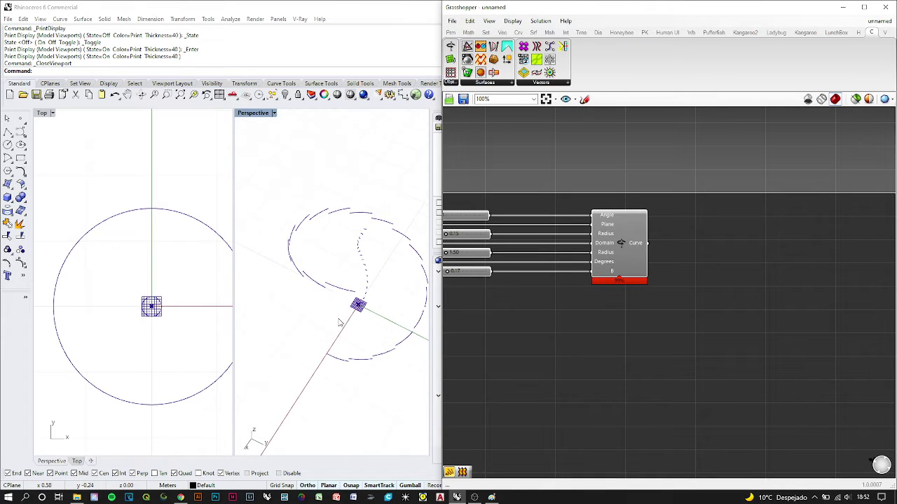
pyautogui.doubleClick(248, 113)
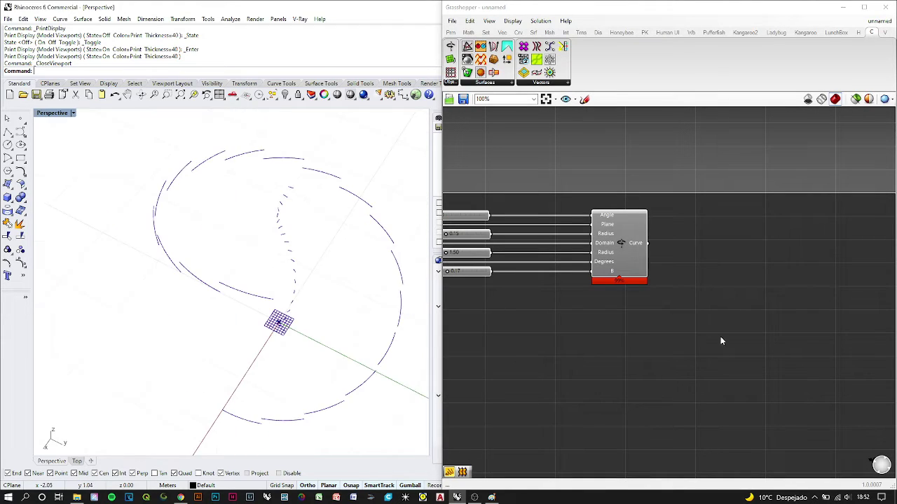
# Add an End Points component beside the cluster and connect the cluster's Curve output to its Curve input
pyautogui.doubleClick(743, 235)
pyautogui.write('endpoints')
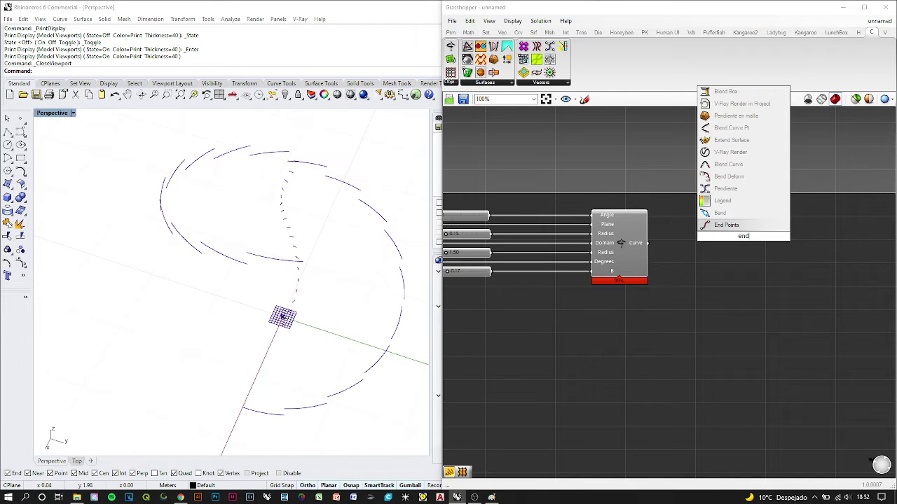
pyautogui.press('Return')
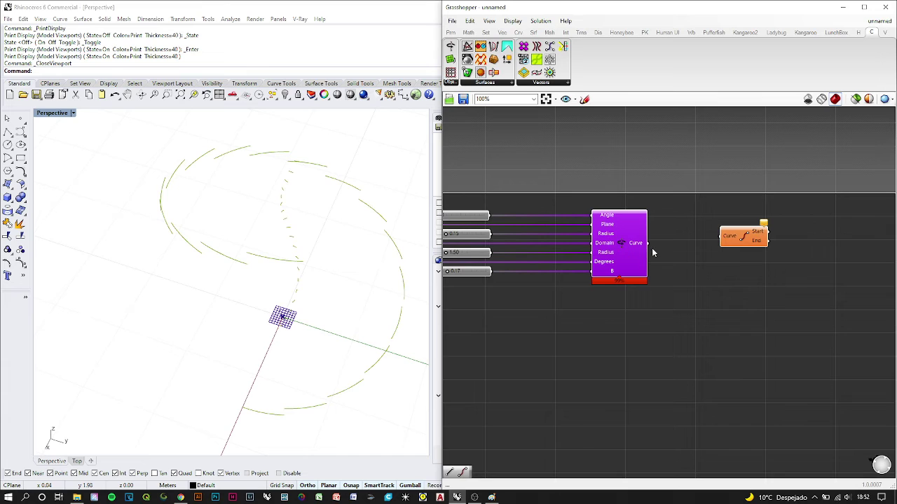
pyautogui.moveTo(648, 244); pyautogui.dragTo(695, 245)
pyautogui.moveTo(638, 246)
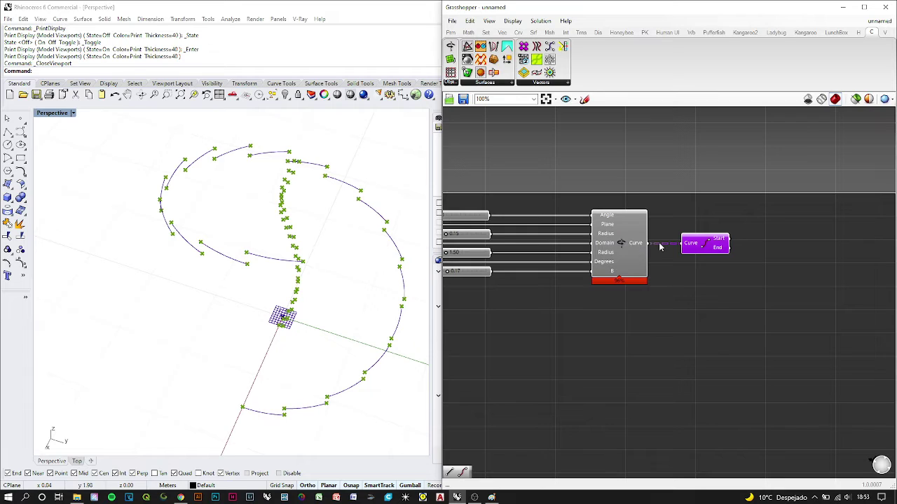
# Add a Panel below the End Points component and feed it from the cluster's Curve output
pyautogui.doubleClick(689, 315)
pyautogui.write('panel')
pyautogui.press('Return')
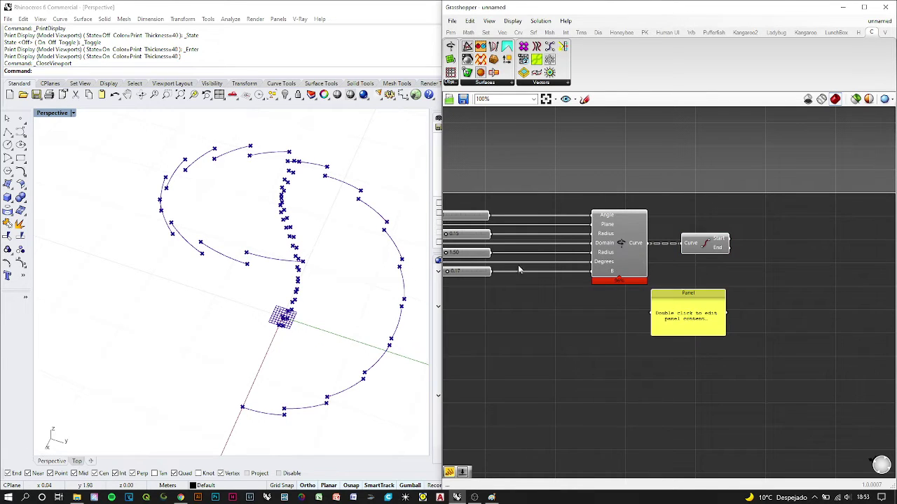
pyautogui.scroll(5, 300, 238)
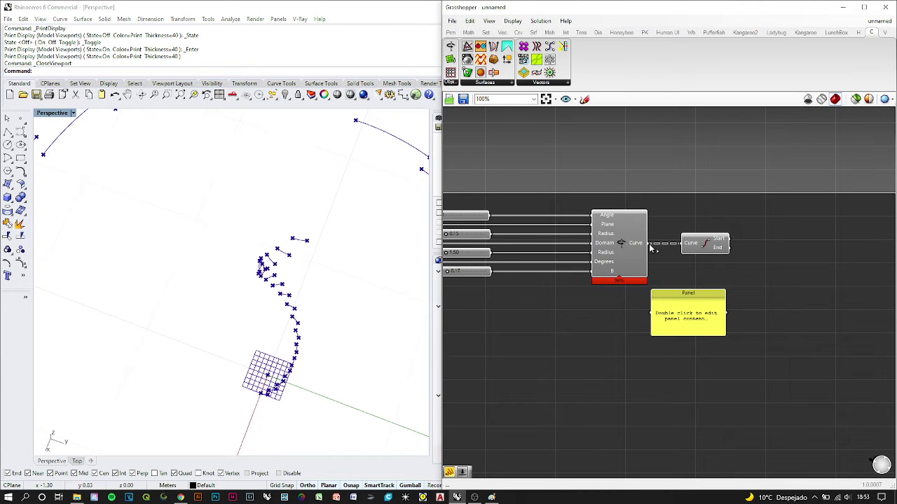
pyautogui.moveTo(652, 243); pyautogui.dragTo(713, 311)
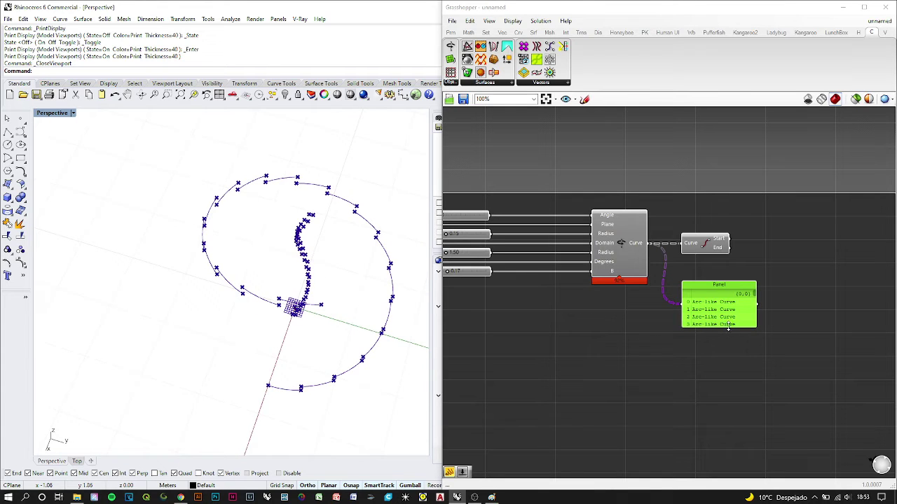
# Lengthen the panel to read the curve list and its data tree branches, and shift it aside
pyautogui.moveTo(727, 328); pyautogui.dragTo(726, 410)
pyautogui.scroll(-3, 659, 306)
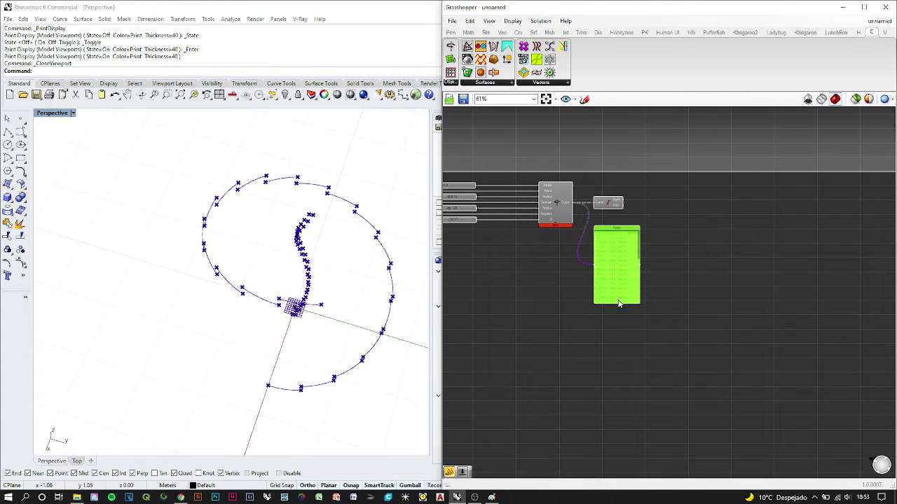
pyautogui.moveTo(618, 302); pyautogui.dragTo(626, 427)
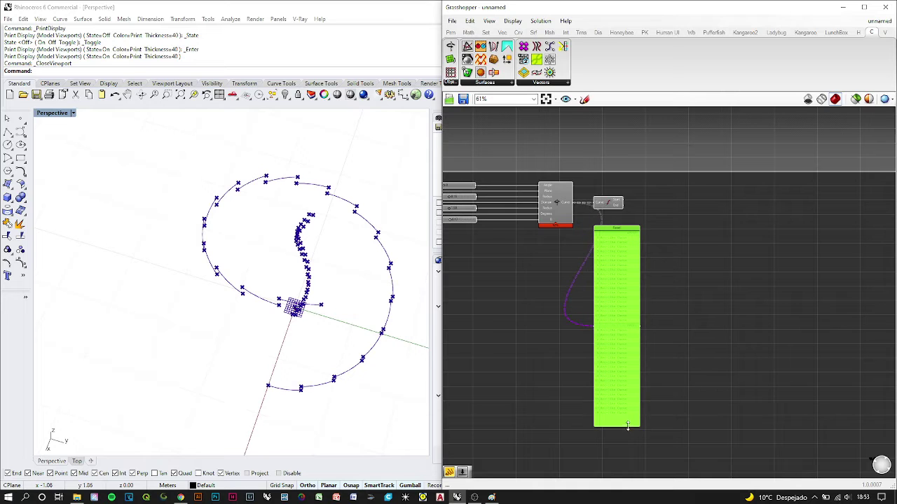
pyautogui.scroll(3, 625, 318)
pyautogui.moveTo(625, 319); pyautogui.dragTo(655, 292, button='right')
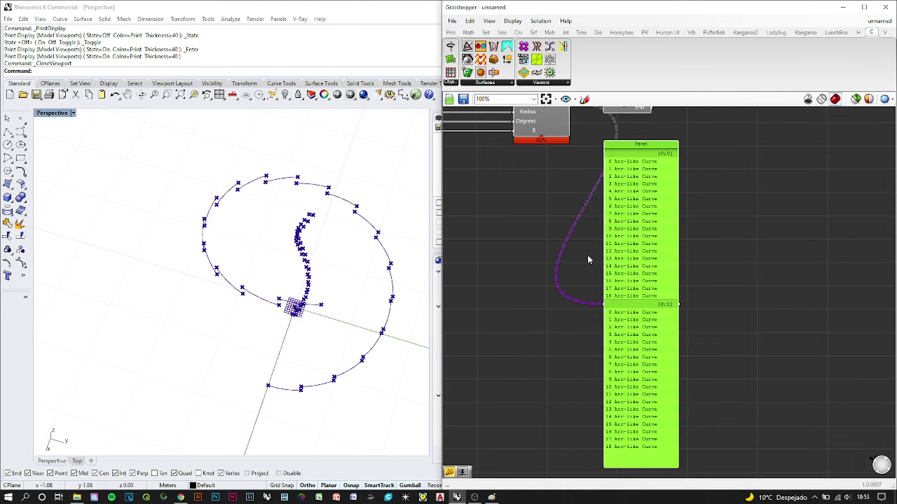
pyautogui.scroll(-2, 589, 259)
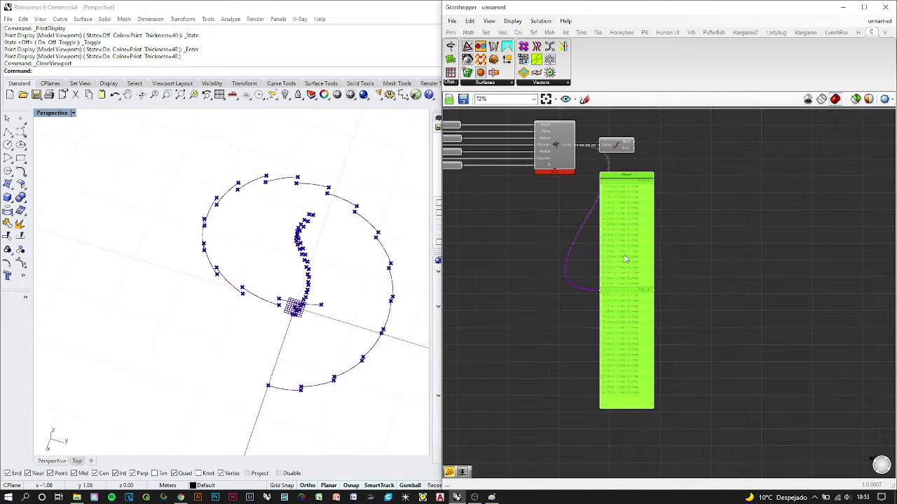
pyautogui.moveTo(626, 259); pyautogui.dragTo(661, 237, button='right')
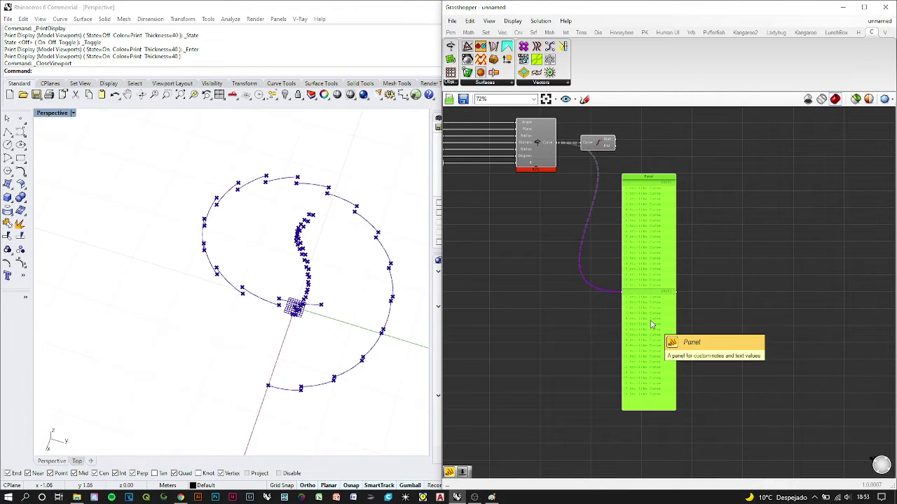
# Delete the panel attached to the cluster and check the data structure of the Curve output
pyautogui.press('Delete')
pyautogui.moveTo(610, 210); pyautogui.dragTo(630, 250, button='right')
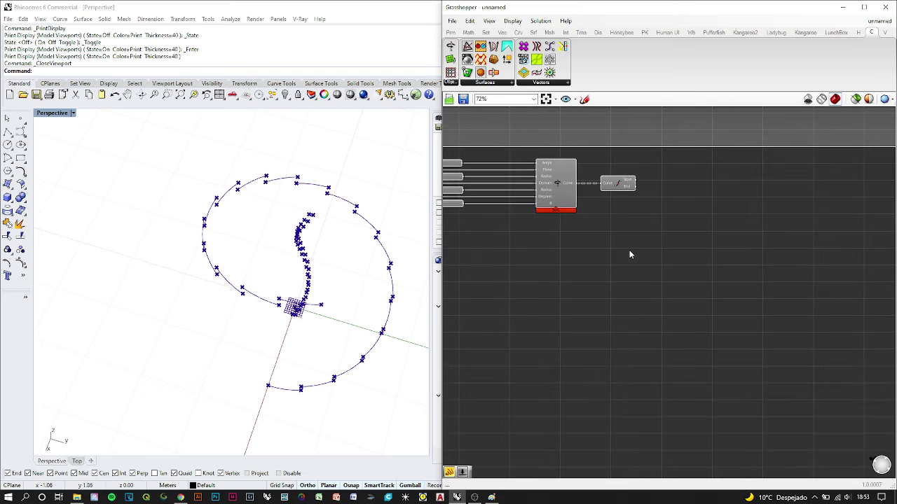
pyautogui.scroll(3, 575, 179)
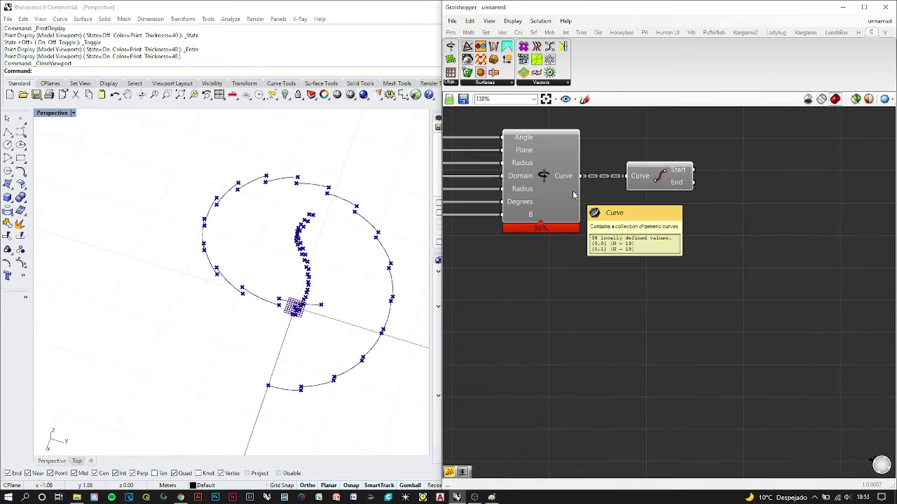
pyautogui.moveTo(576, 175); pyautogui.dragTo(603, 201, button='right')
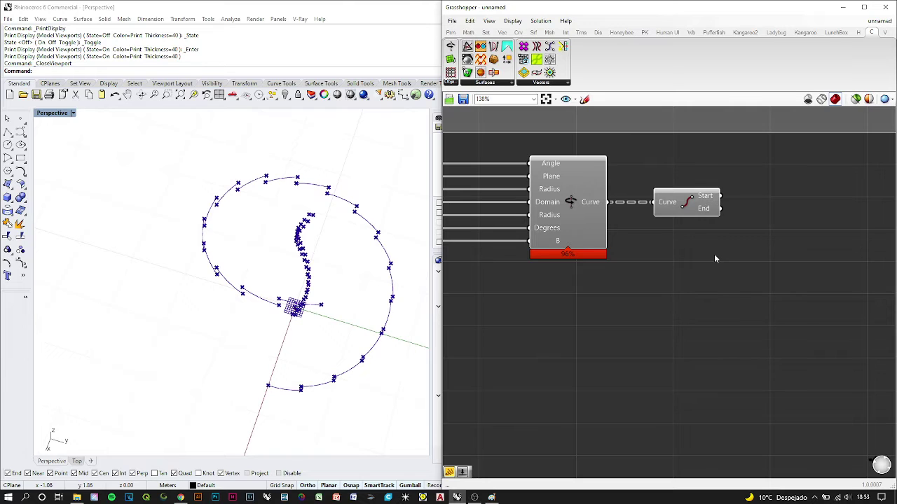
# Add a Line component, connecting the End Points Start and End outputs to its Start Point and End Point inputs
pyautogui.moveTo(713, 254); pyautogui.dragTo(664, 263, button='right')
pyautogui.doubleClick(665, 262)
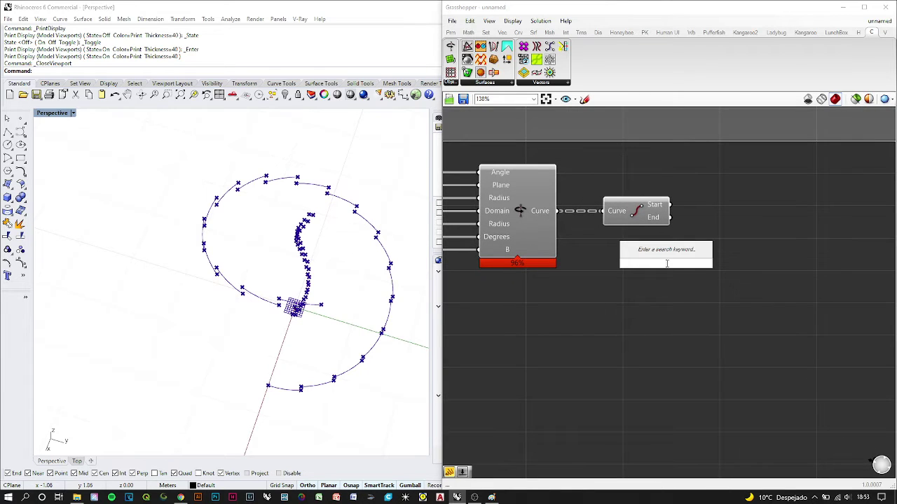
pyautogui.write('line')
pyautogui.press('Return')
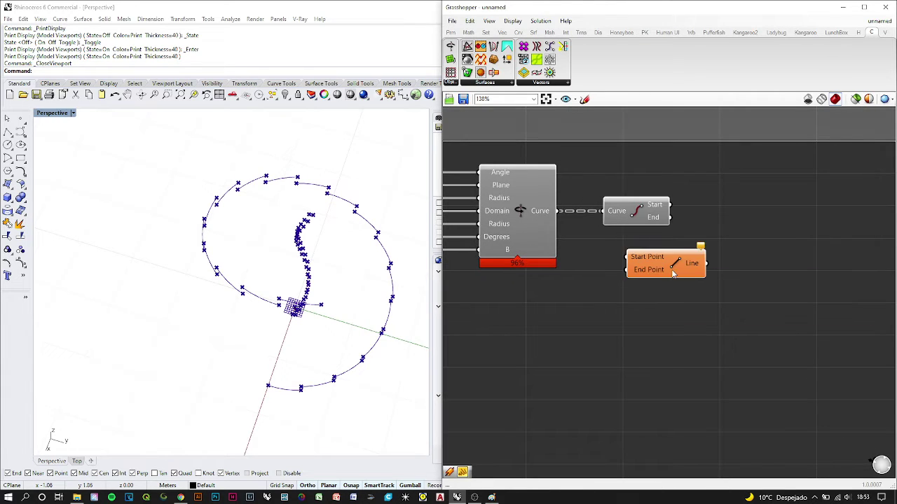
pyautogui.moveTo(672, 275); pyautogui.dragTo(747, 264)
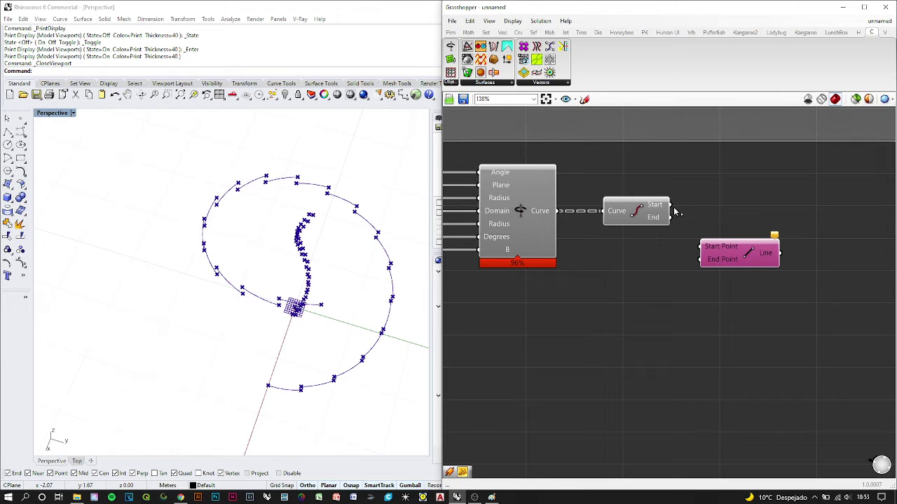
pyautogui.moveTo(670, 204); pyautogui.dragTo(700, 246)
pyautogui.moveTo(670, 217); pyautogui.dragTo(730, 237)
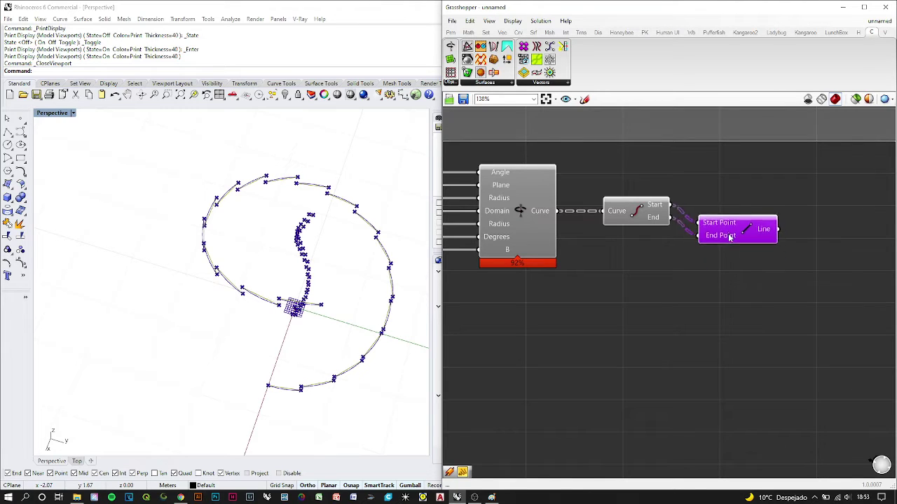
# Turn off the preview of the cluster and the End Points component so only the lines are displayed from them
pyautogui.scroll(-1, 638, 155)
pyautogui.moveTo(639, 147); pyautogui.dragTo(534, 282)
pyautogui.middleClick(615, 210)
pyautogui.click(629, 195)
pyautogui.click(638, 237)
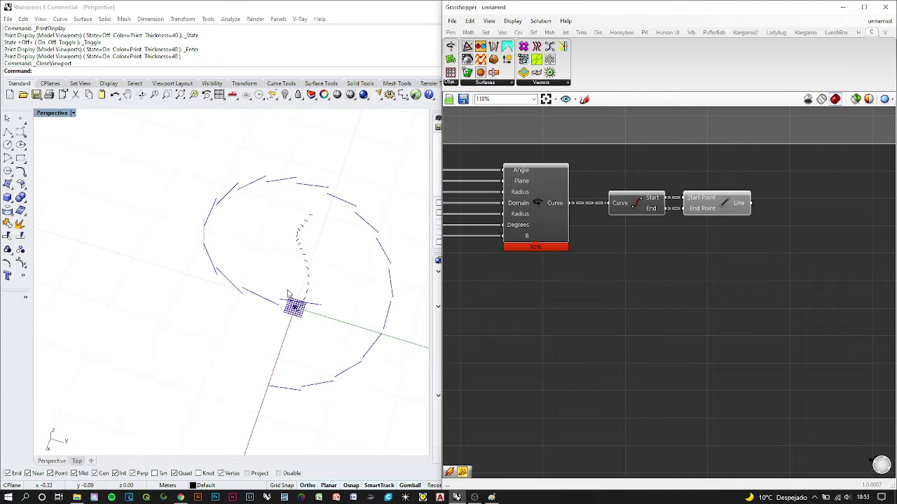
pyautogui.moveTo(287, 293); pyautogui.dragTo(240, 252, button='right')
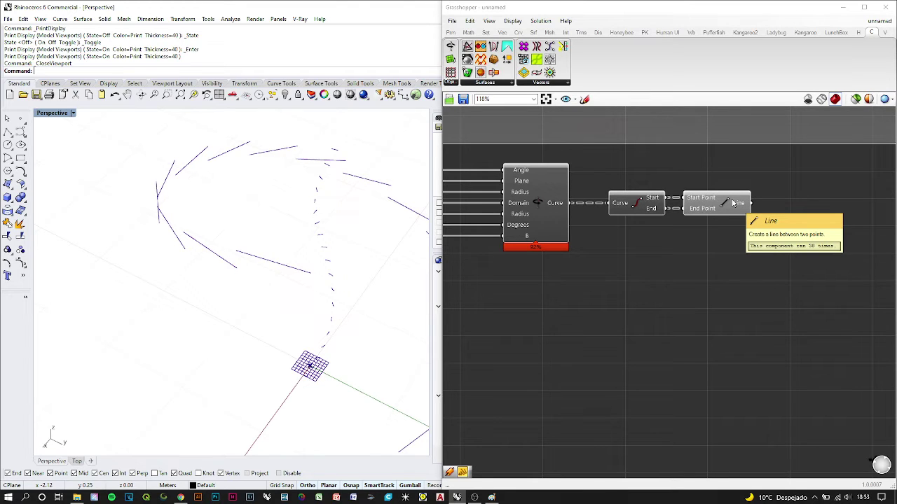
pyautogui.moveTo(735, 239); pyautogui.dragTo(652, 245, button='right')
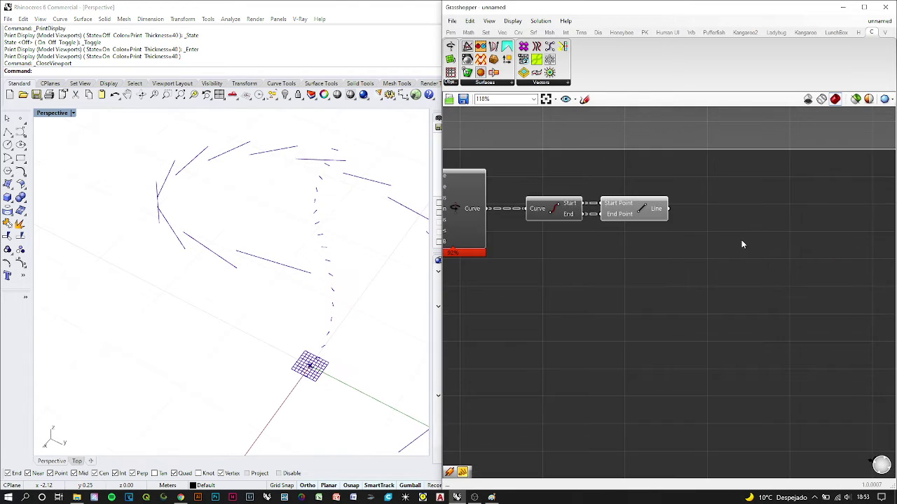
# Add a Loft component beside the Line component, and attach a panel to the Line output to inspect its data
pyautogui.doubleClick(742, 244)
pyautogui.write('loft')
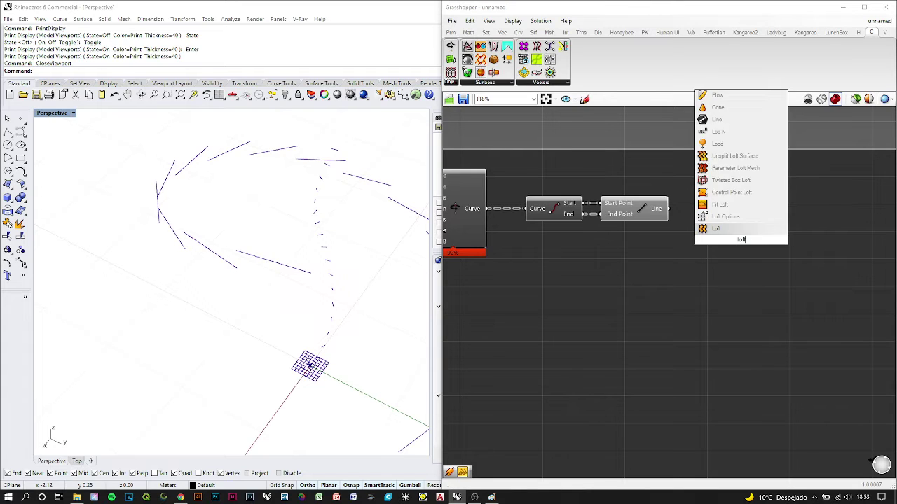
pyautogui.press('Return')
pyautogui.doubleClick(708, 354)
pyautogui.write('panel')
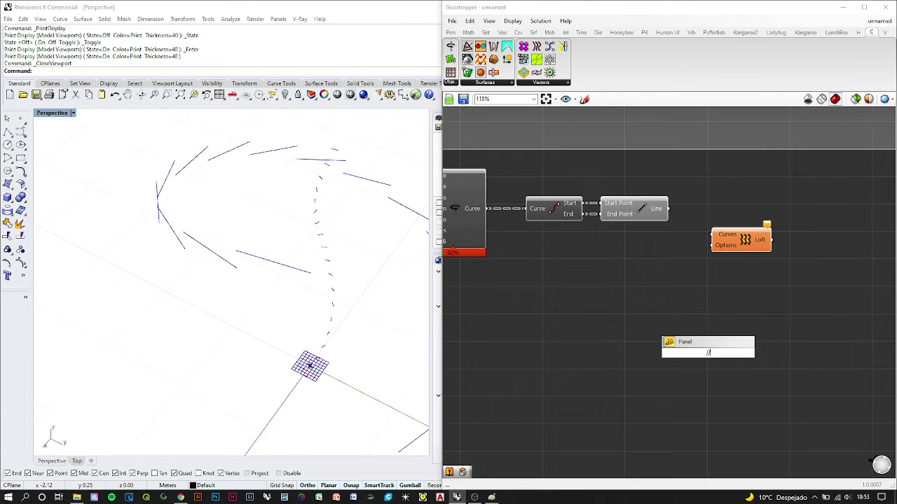
pyautogui.press('Return')
pyautogui.moveTo(669, 209); pyautogui.dragTo(667, 354)
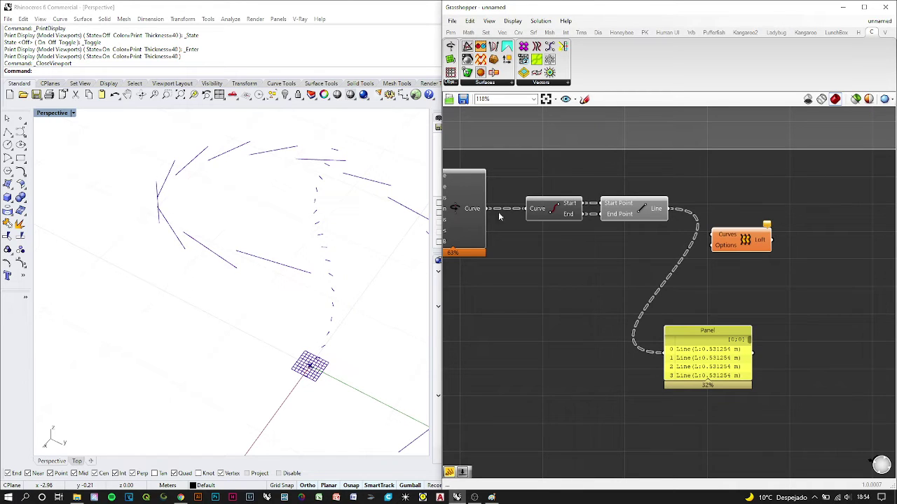
# Connect the Line output to the Loft's Curves input and inspect the lofted surfaces in the Perspective view
pyautogui.moveTo(667, 228); pyautogui.dragTo(553, 236, button='right')
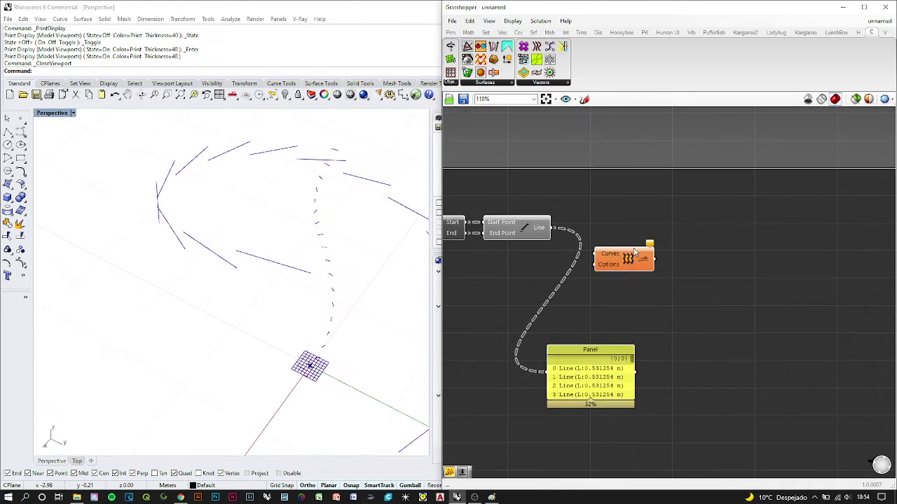
pyautogui.moveTo(554, 236); pyautogui.dragTo(596, 254)
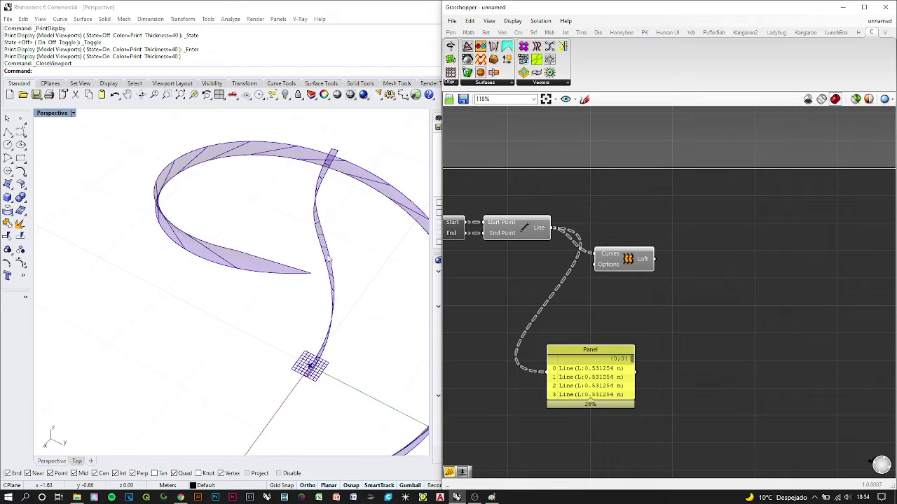
pyautogui.moveTo(280, 267); pyautogui.dragTo(326, 266, button='right')
pyautogui.scroll(2, 316, 272)
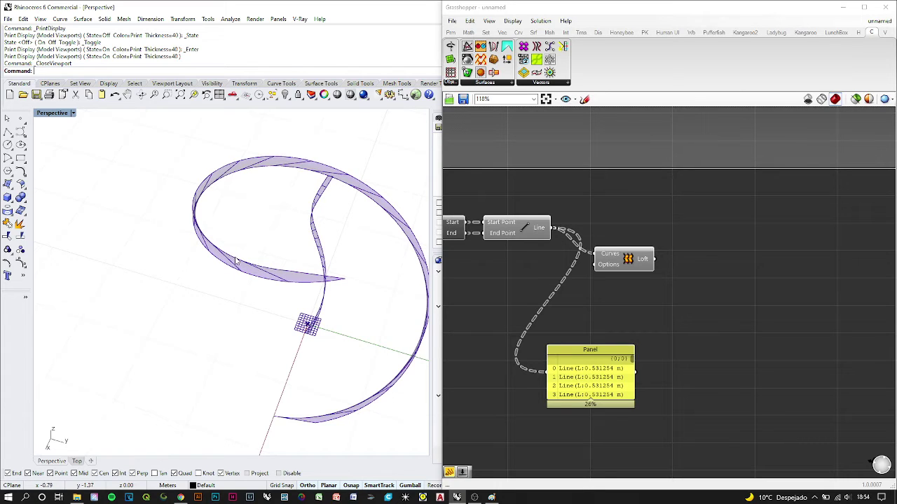
# Replace the panel on the Line output with a new one and lengthen it to read the lines in each data tree branch
pyautogui.click(591, 372)
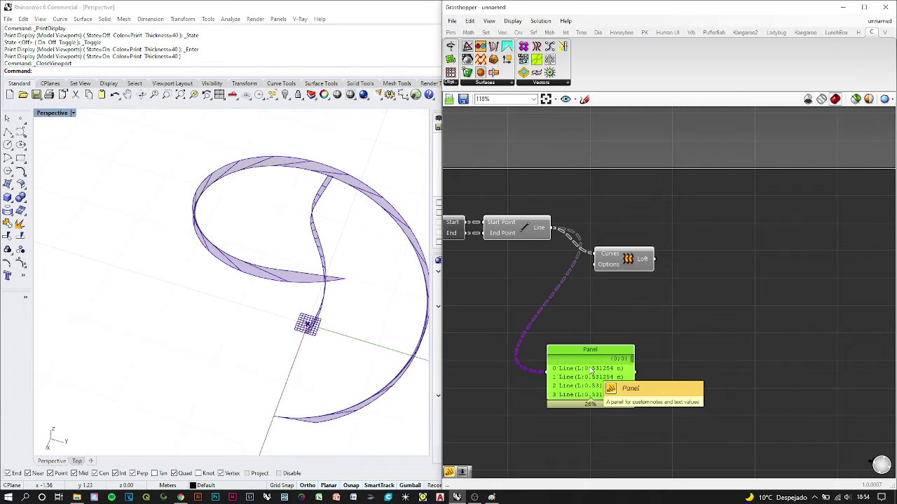
pyautogui.press('Delete')
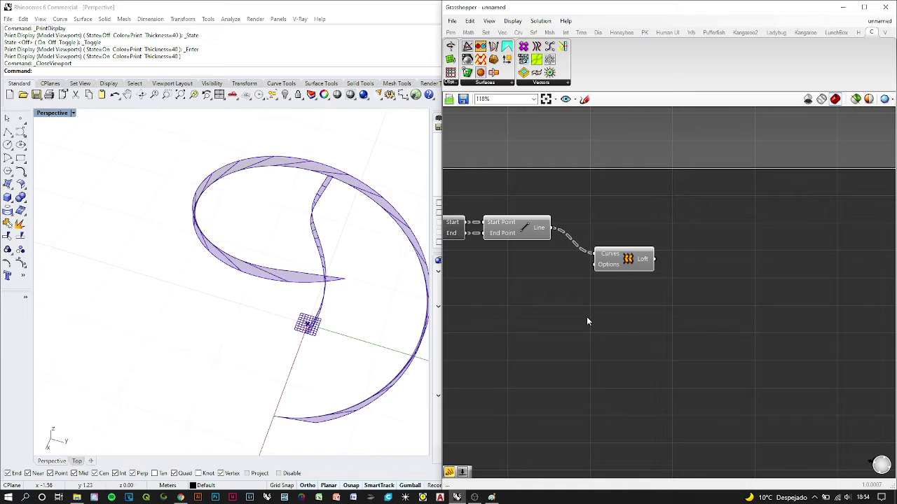
pyautogui.doubleClick(595, 337)
pyautogui.write('panel')
pyautogui.press('Return')
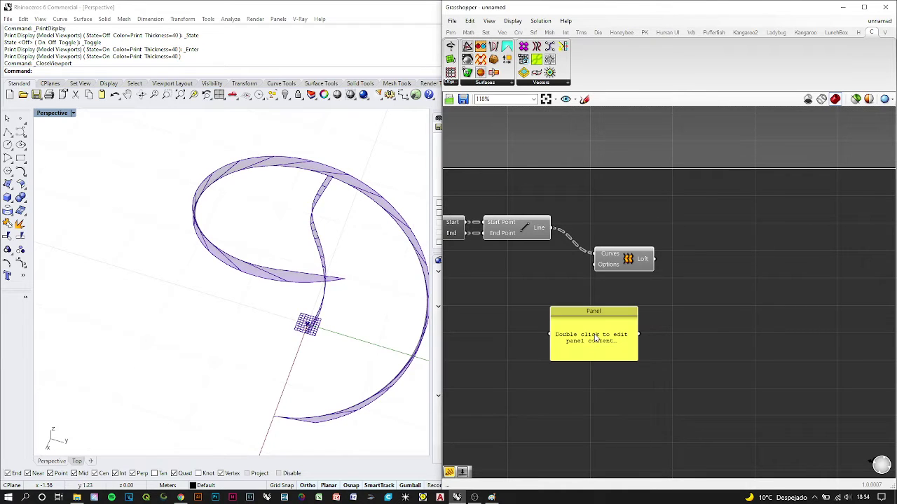
pyautogui.moveTo(552, 229); pyautogui.dragTo(554, 335)
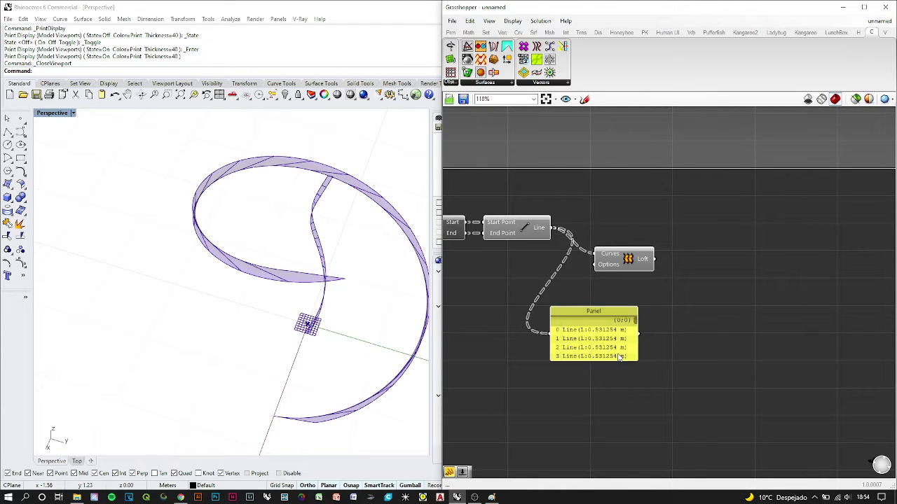
pyautogui.moveTo(618, 365); pyautogui.dragTo(618, 444)
pyautogui.moveTo(615, 367); pyautogui.dragTo(588, 280, button='right')
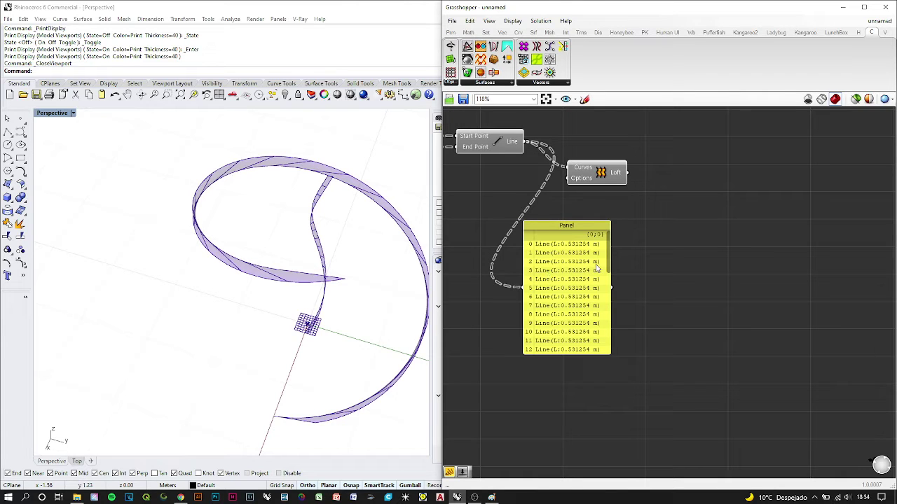
pyautogui.moveTo(588, 354); pyautogui.dragTo(591, 450)
pyautogui.scroll(2, 556, 355)
pyautogui.moveTo(557, 356); pyautogui.dragTo(578, 256, button='right')
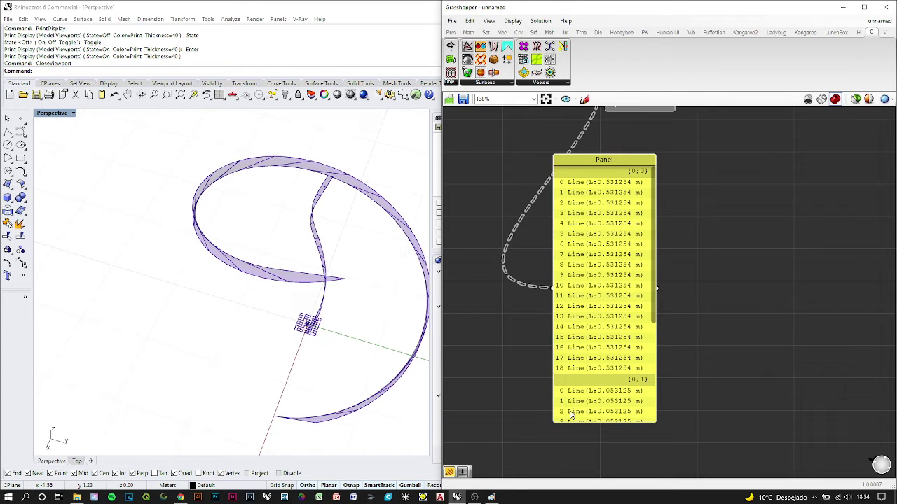
# Add a Flip Matrix component and connect the Line output to its Data input
pyautogui.scroll(-2, 584, 280)
pyautogui.moveTo(693, 179); pyautogui.dragTo(659, 195, button='right')
pyautogui.doubleClick(659, 195)
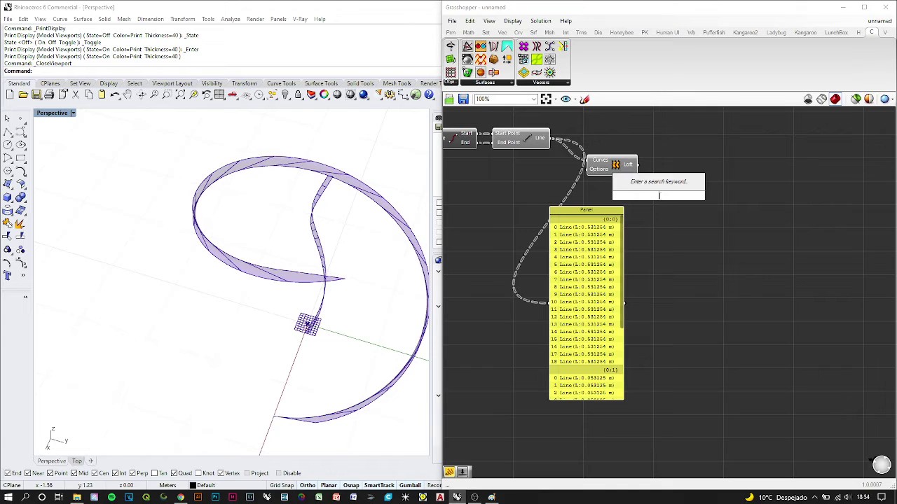
pyautogui.write('flip')
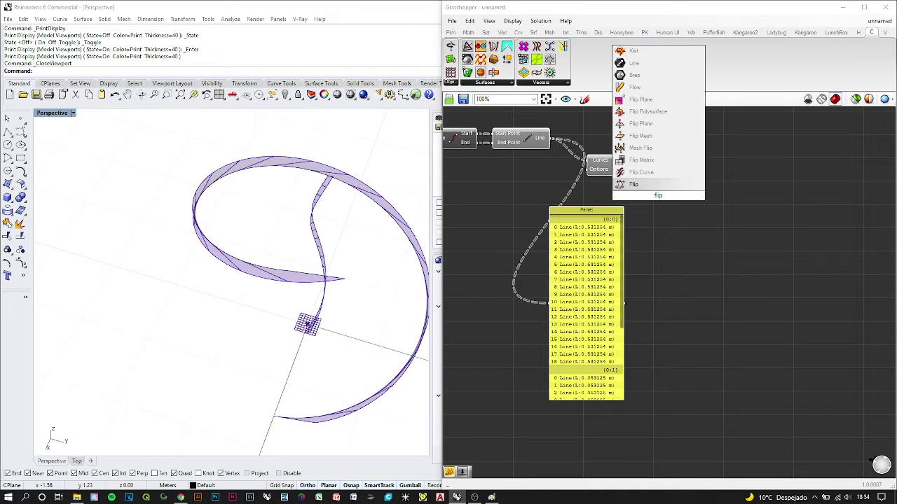
pyautogui.press('Up')
pyautogui.press('Return')
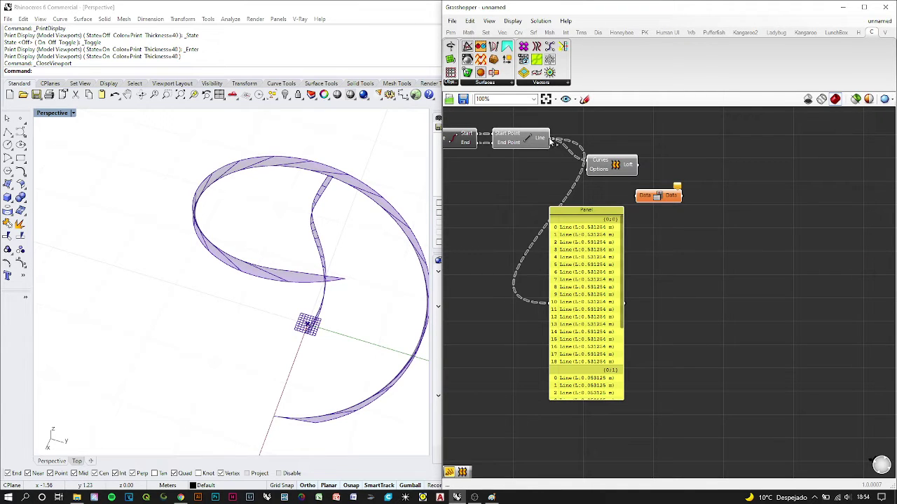
pyautogui.moveTo(552, 140); pyautogui.dragTo(638, 196)
# Duplicate the panel, feed it from the Flip Matrix output, and compare the data branches before and after flipping
pyautogui.keyDown('alt'); pyautogui.moveTo(594, 286); pyautogui.dragTo(744, 284); pyautogui.keyUp('alt')
pyautogui.moveTo(683, 195); pyautogui.dragTo(698, 303)
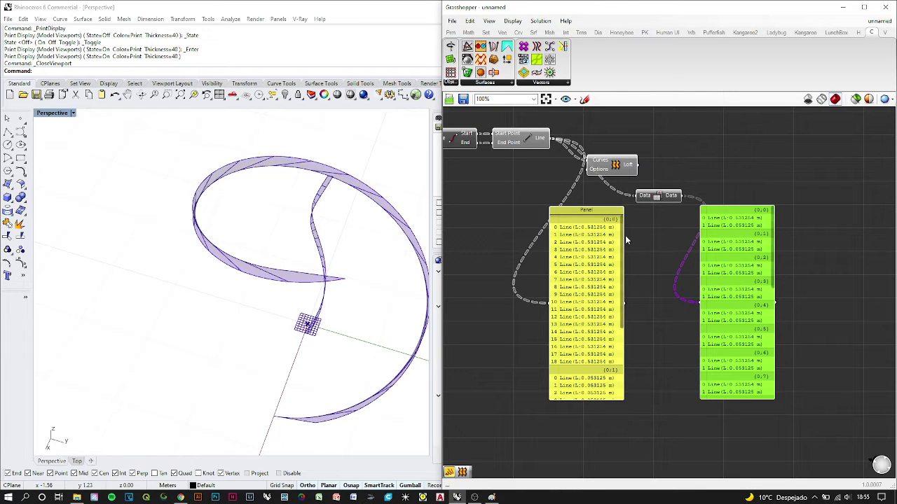
pyautogui.moveTo(585, 238); pyautogui.dragTo(580, 217, button='right')
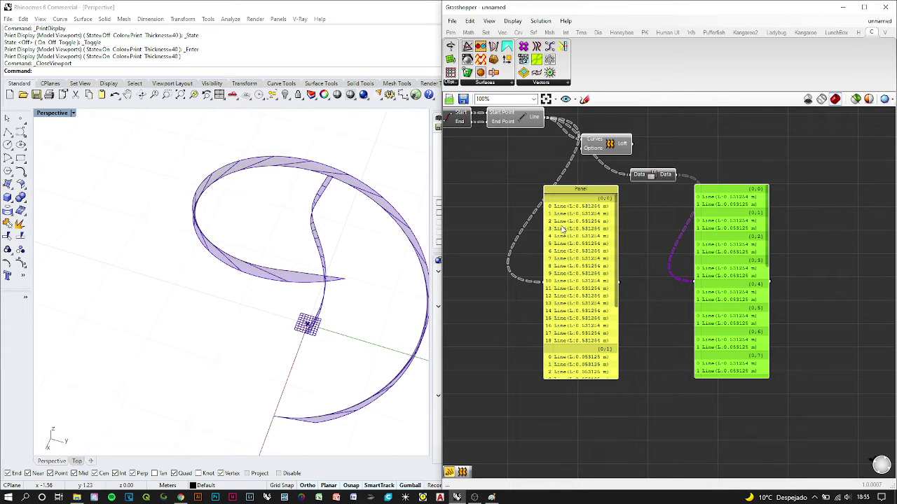
pyautogui.moveTo(643, 141); pyautogui.dragTo(644, 184, button='right')
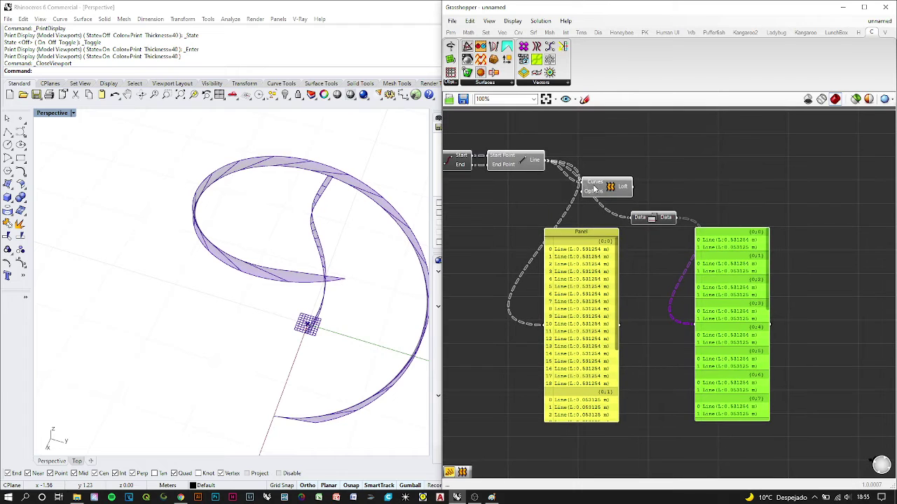
# Place Flip Matrix between Line and Loft, feed its Data output into the Loft's Curves input, and delete both panels
pyautogui.moveTo(606, 185); pyautogui.dragTo(731, 160)
pyautogui.click(661, 219)
pyautogui.moveTo(677, 219); pyautogui.dragTo(706, 161)
pyautogui.moveTo(655, 218); pyautogui.dragTo(582, 161)
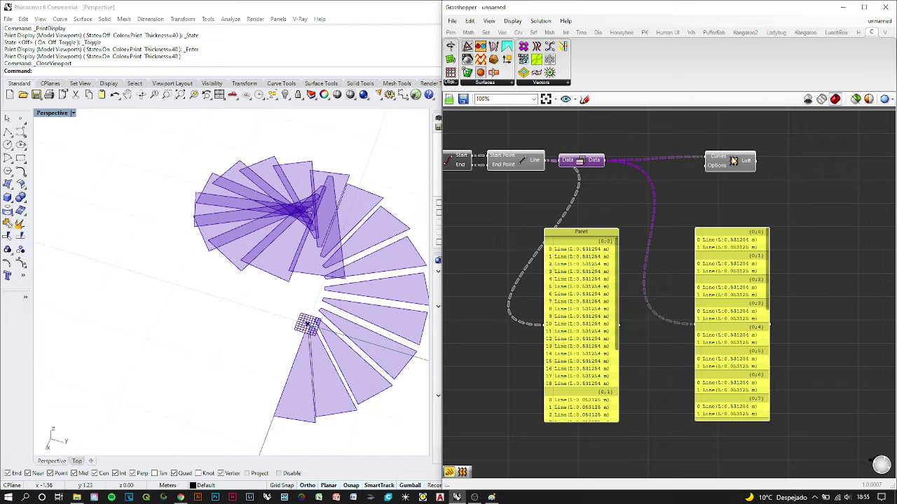
pyautogui.moveTo(733, 160); pyautogui.dragTo(645, 164)
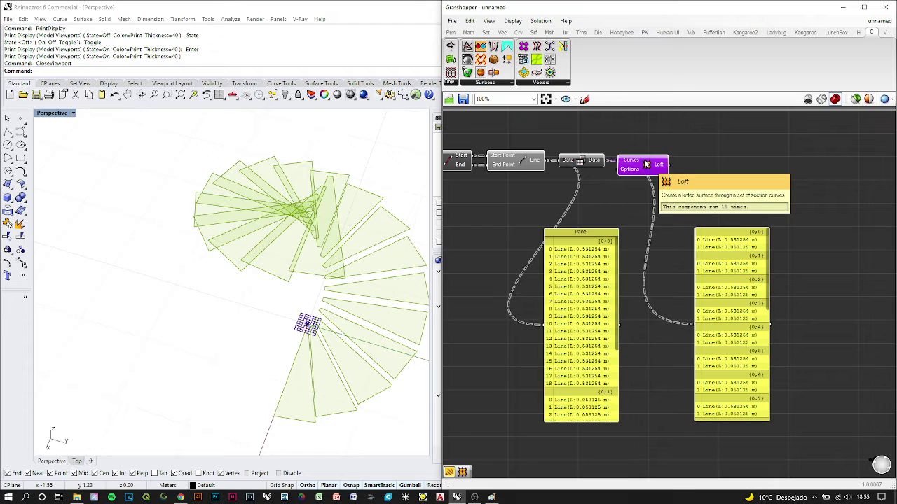
pyautogui.moveTo(813, 229); pyautogui.dragTo(580, 363)
pyautogui.press('Delete')
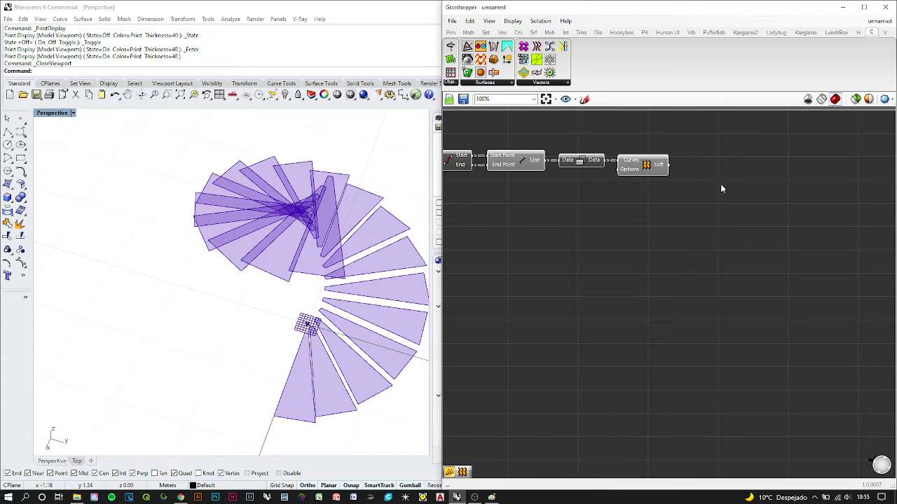
# Add an Extrude component with the Loft output as Base and a Unit Z vector as Direction
pyautogui.doubleClick(743, 173)
pyautogui.write('extru')
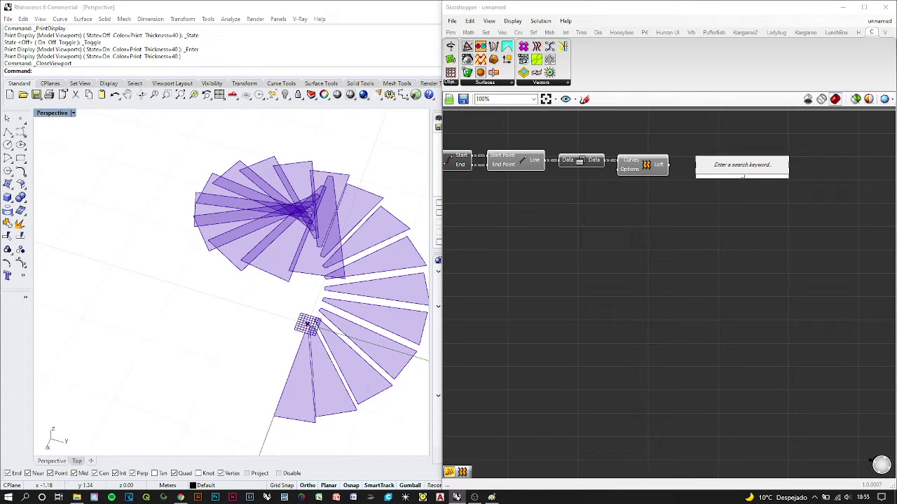
pyautogui.press('Return')
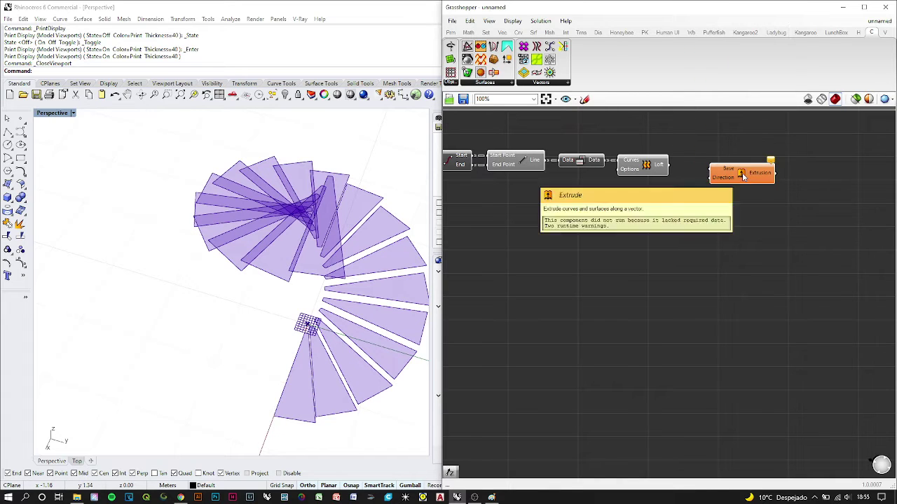
pyautogui.moveTo(671, 168); pyautogui.dragTo(711, 170)
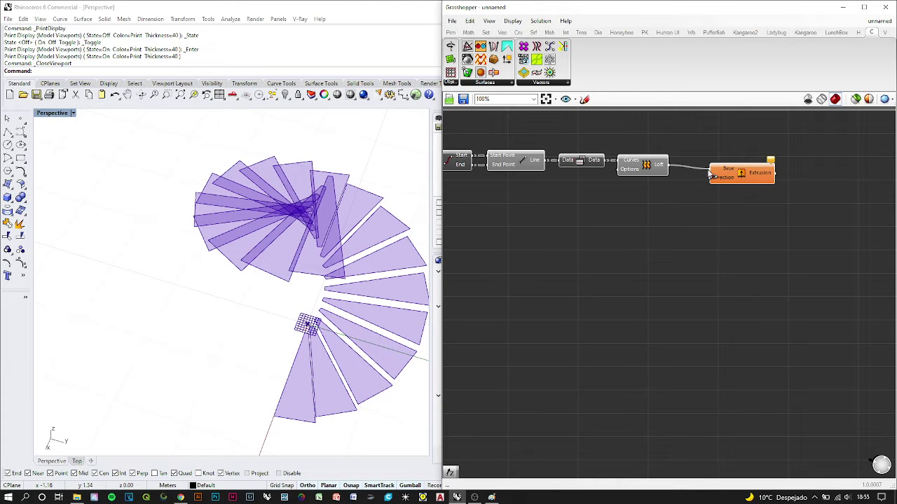
pyautogui.doubleClick(685, 201)
pyautogui.write('unit z')
pyautogui.press('Return')
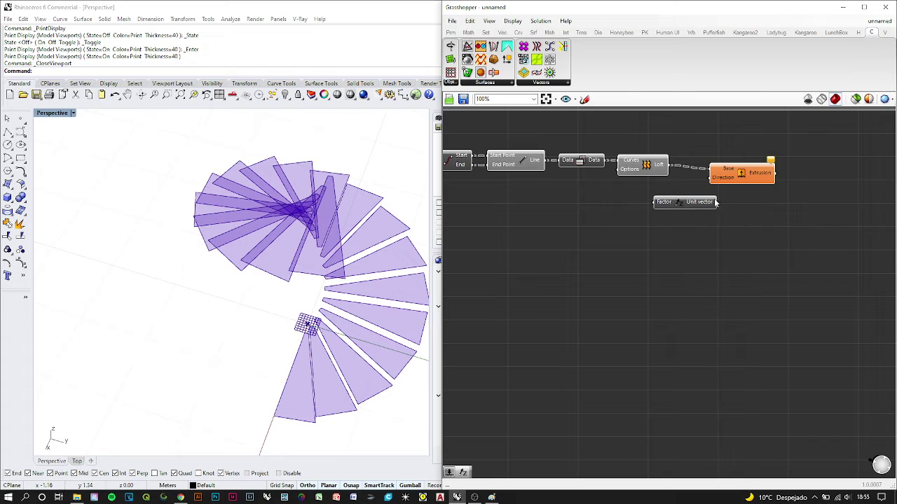
pyautogui.moveTo(717, 202); pyautogui.dragTo(710, 177)
# Apply an expression to the Unit Z Factor input that reverses the extrusion so it points downward
pyautogui.rightClick(666, 208)
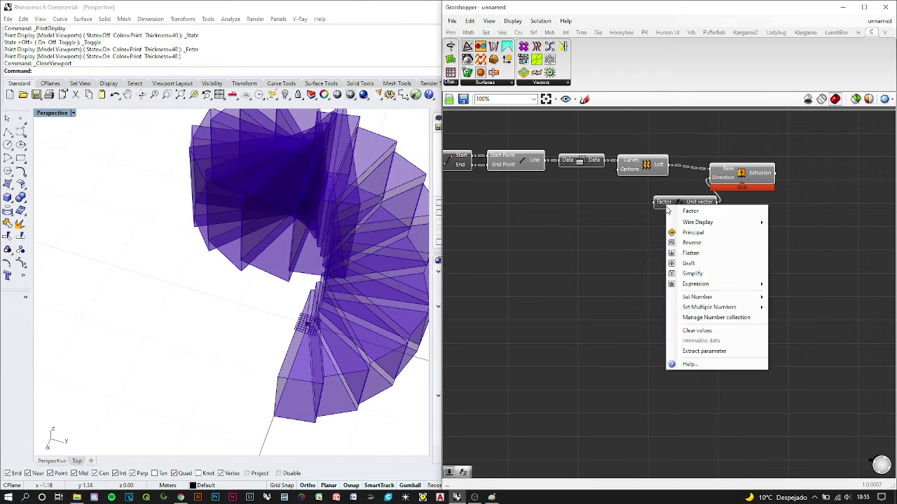
pyautogui.moveTo(702, 283)
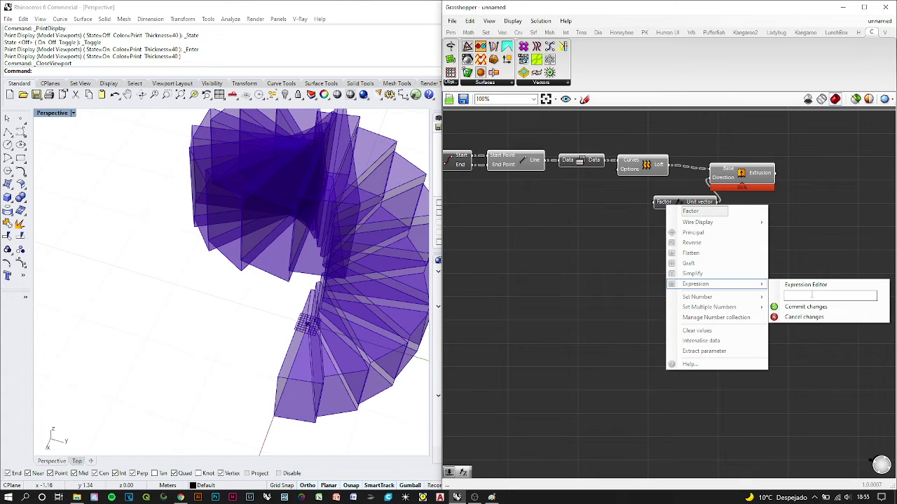
pyautogui.click(804, 307)
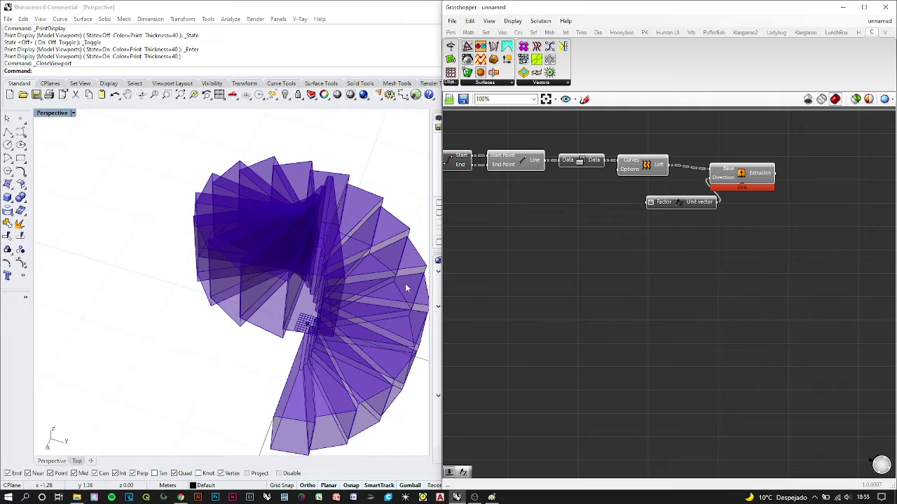
# Align the Extrude and Unit Z components, and connect a 0.05 number slider to the Unit Z Factor to set the tread thickness
pyautogui.moveTo(748, 176); pyautogui.dragTo(752, 174)
pyautogui.moveTo(685, 205); pyautogui.dragTo(644, 196)
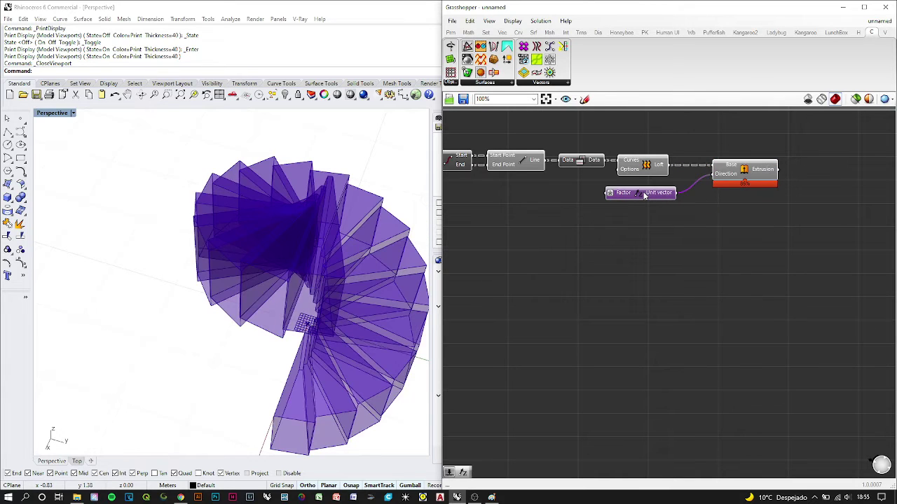
pyautogui.doubleClick(549, 198)
pyautogui.write('0.05')
pyautogui.press('Return')
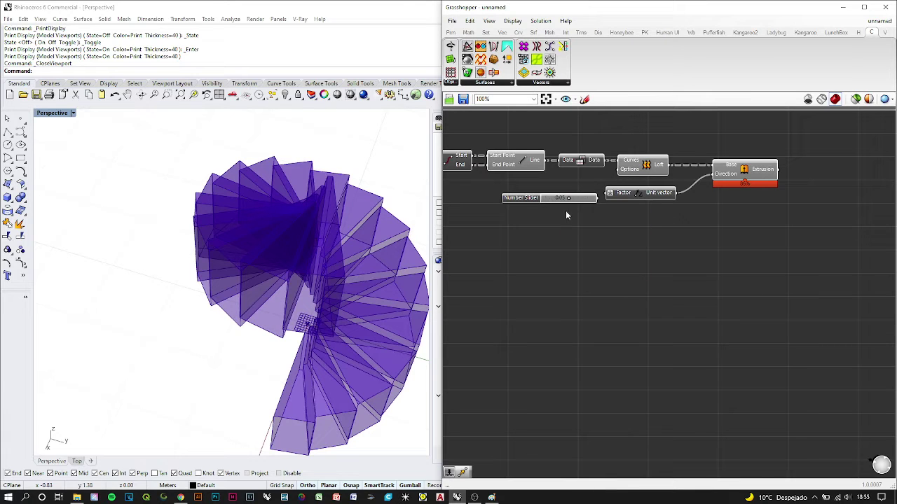
pyautogui.moveTo(597, 198); pyautogui.dragTo(560, 193)
pyautogui.moveTo(263, 290); pyautogui.dragTo(274, 217, button='right')
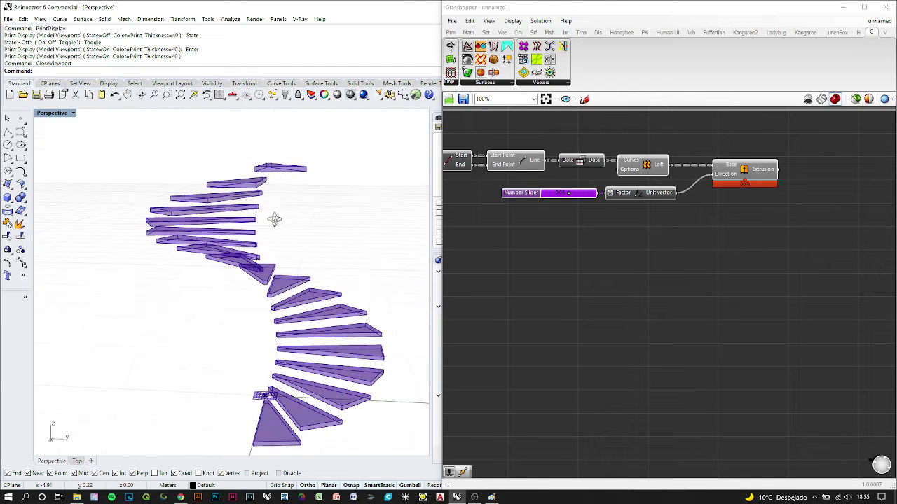
# Review the number sliders feeding the cluster and the chain of components through to Extrude
pyautogui.moveTo(516, 237); pyautogui.dragTo(716, 275, button='right')
pyautogui.moveTo(505, 256); pyautogui.dragTo(657, 260, button='right')
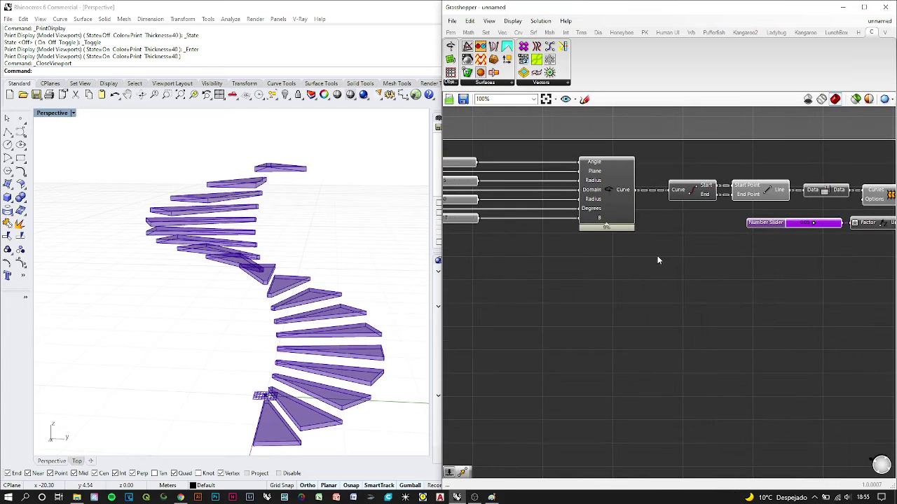
pyautogui.moveTo(548, 288); pyautogui.dragTo(665, 309, button='right')
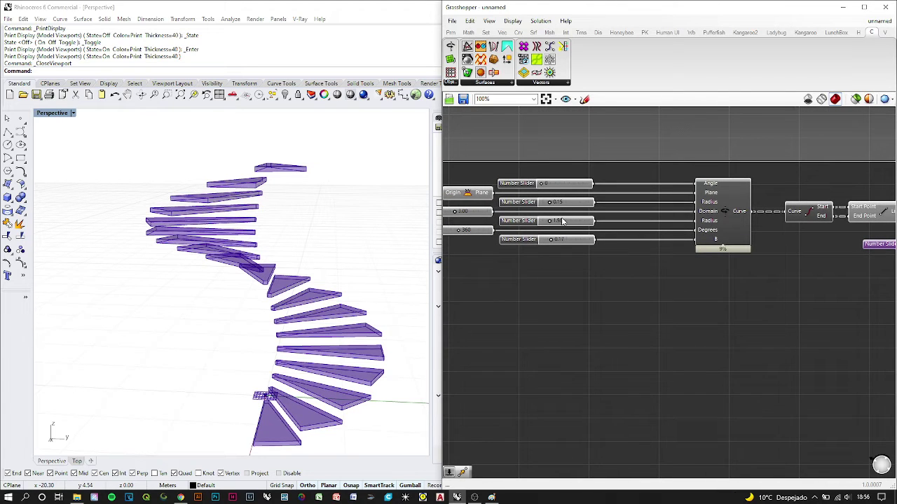
pyautogui.moveTo(545, 283); pyautogui.dragTo(565, 287, button='right')
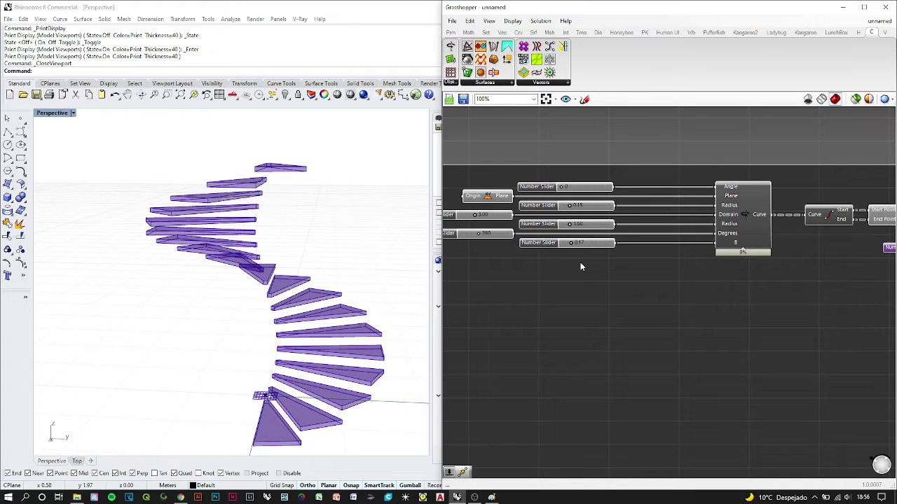
pyautogui.scroll(-3, 580, 266)
pyautogui.scroll(5, 805, 247)
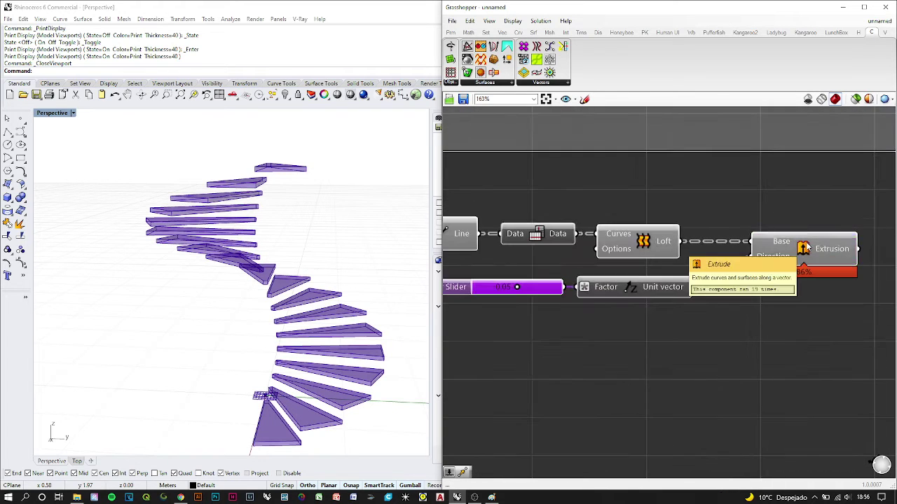
# Select the Extrude component to highlight the treads, and restore the split Top and Perspective viewports in Rhino
pyautogui.click(806, 246)
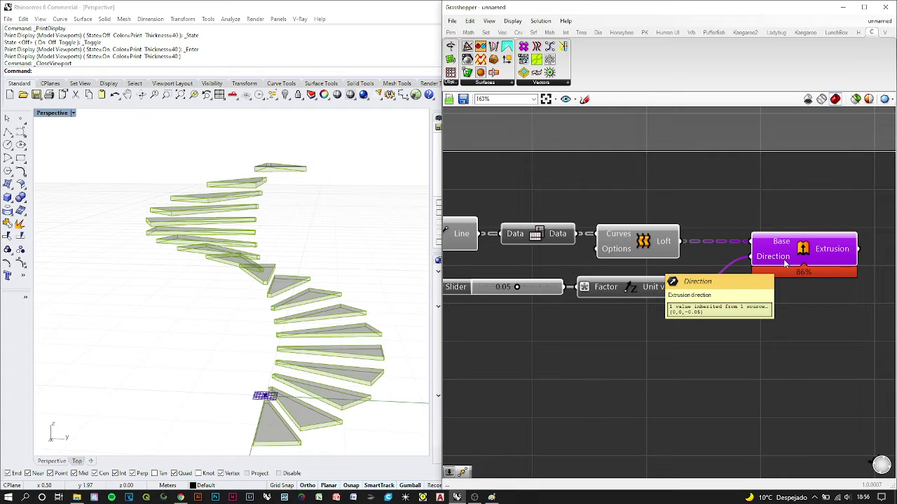
pyautogui.scroll(-3, 730, 213)
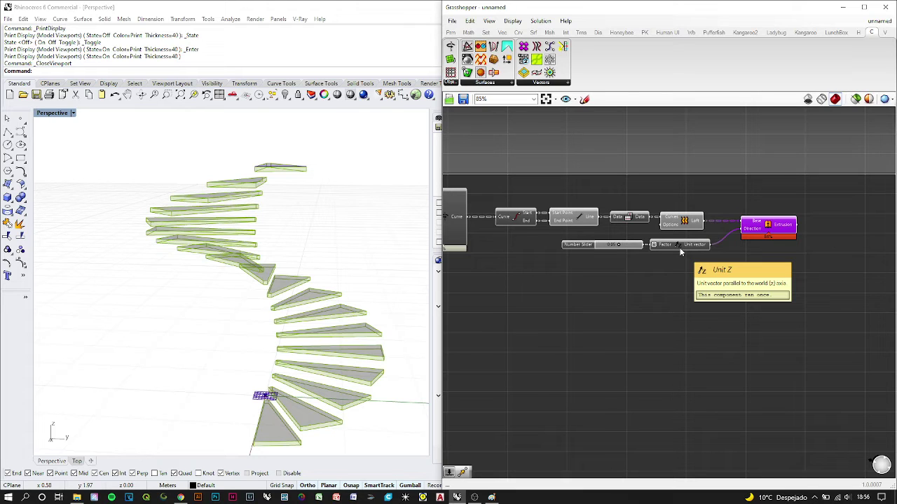
pyautogui.doubleClick(54, 112)
pyautogui.scroll(-2, 90, 186)
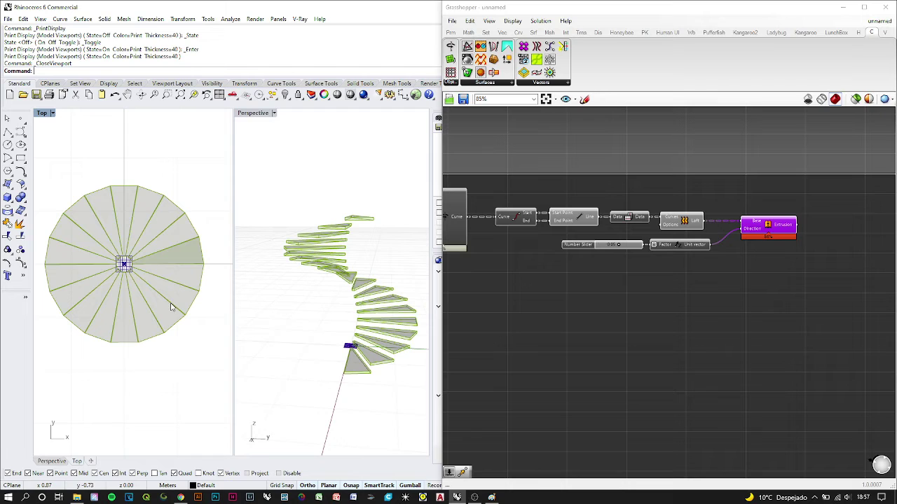
# Add a Rectangle component below the tread chain and connect the cluster's base plane to its Plane input
pyautogui.doubleClick(610, 300)
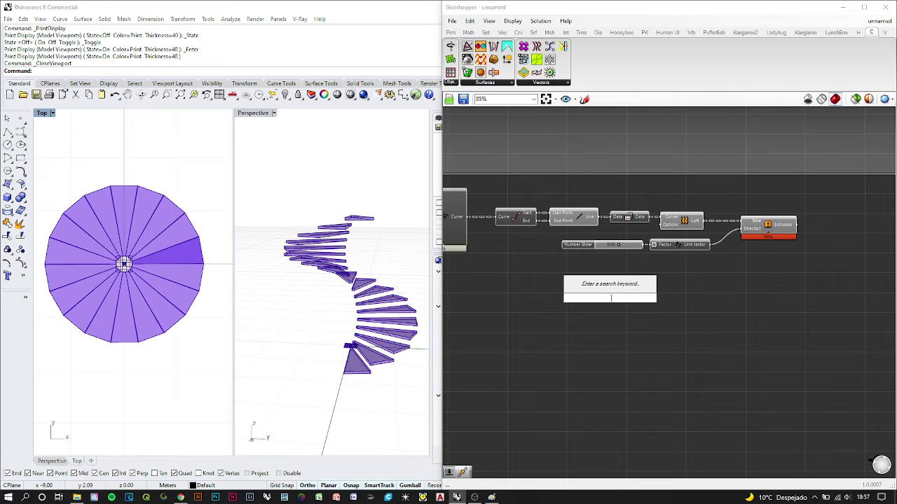
pyautogui.write('rectangle')
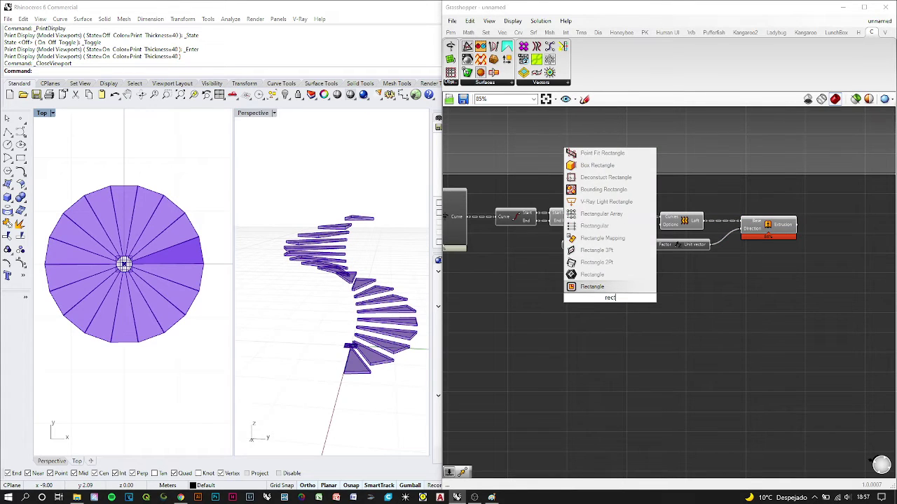
pyautogui.press('Return')
pyautogui.moveTo(494, 311); pyautogui.dragTo(662, 271, button='right')
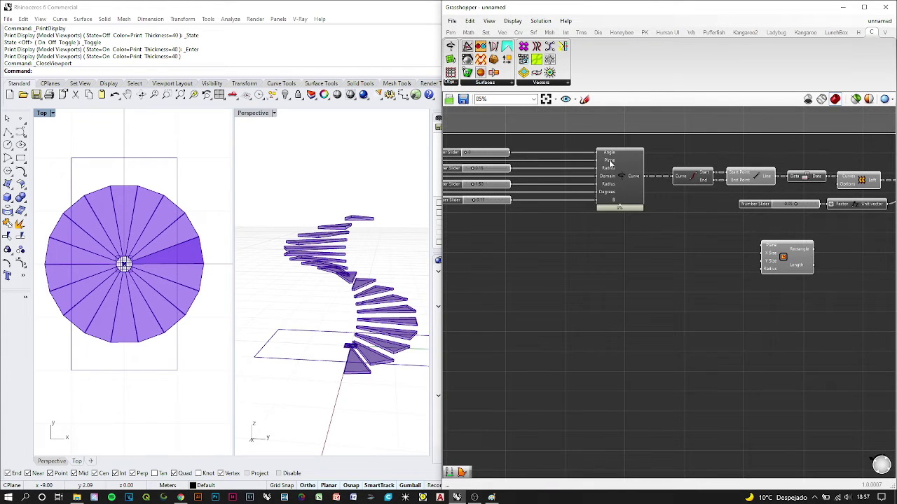
pyautogui.scroll(-2, 579, 214)
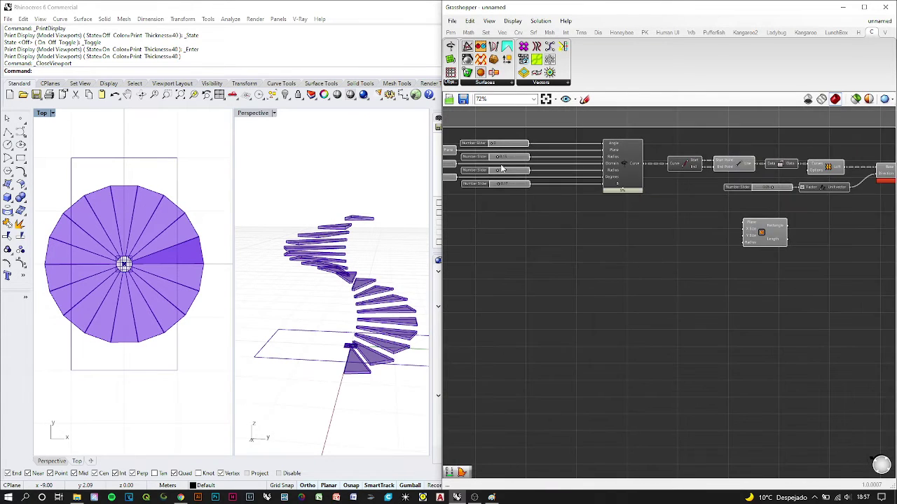
pyautogui.moveTo(460, 152); pyautogui.dragTo(753, 260)
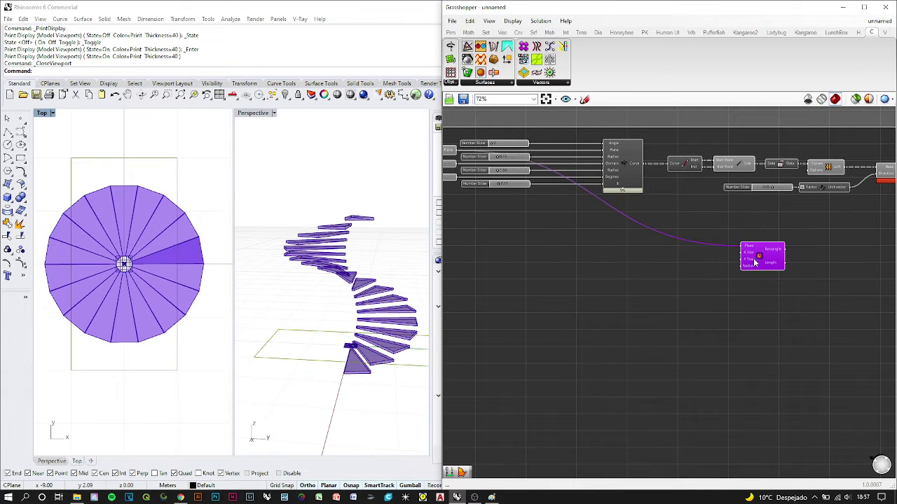
pyautogui.scroll(3, 757, 256)
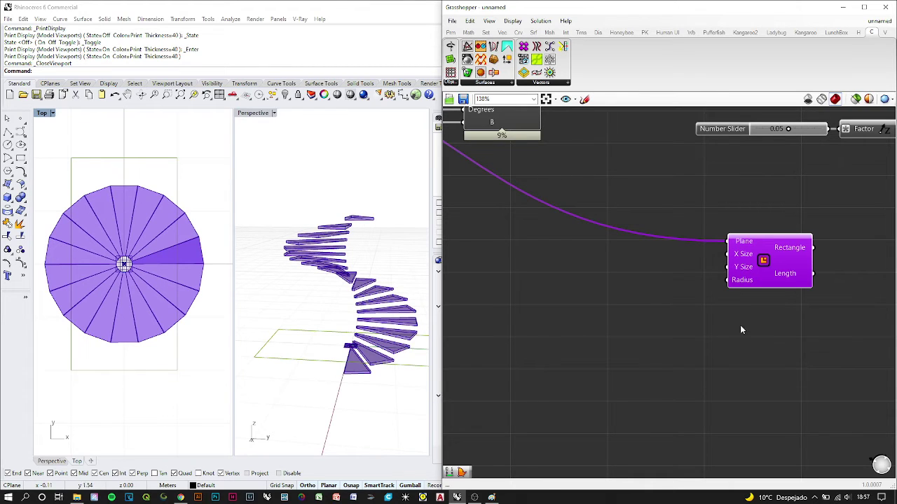
# Add a Construct Domain component beside the Rectangle component
pyautogui.doubleClick(630, 292)
pyautogui.write('contr')
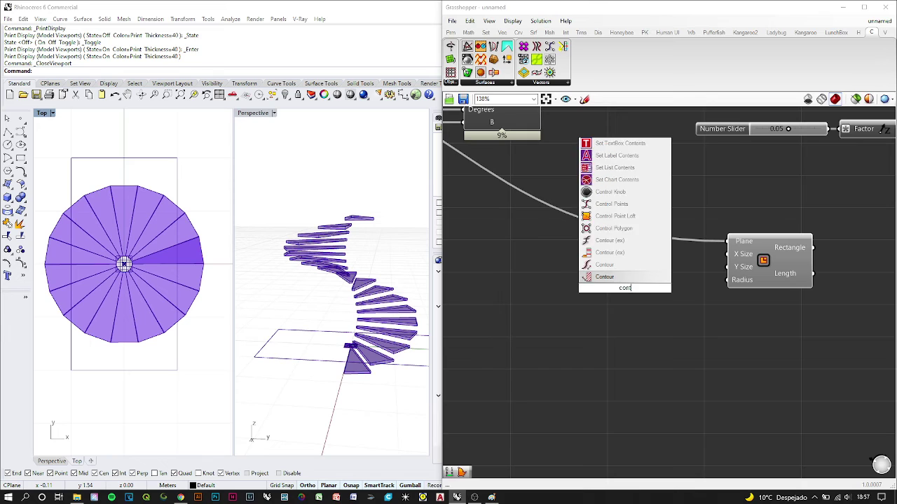
pyautogui.write('uct')
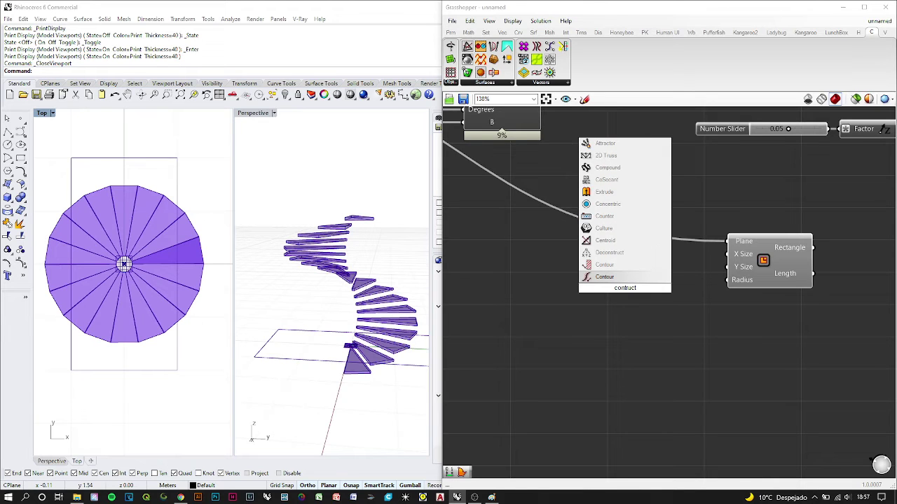
pyautogui.press('BackSpace')
pyautogui.press('BackSpace')
pyautogui.press('BackSpace')
pyautogui.press('BackSpace')
pyautogui.press('BackSpace')
pyautogui.write('s')
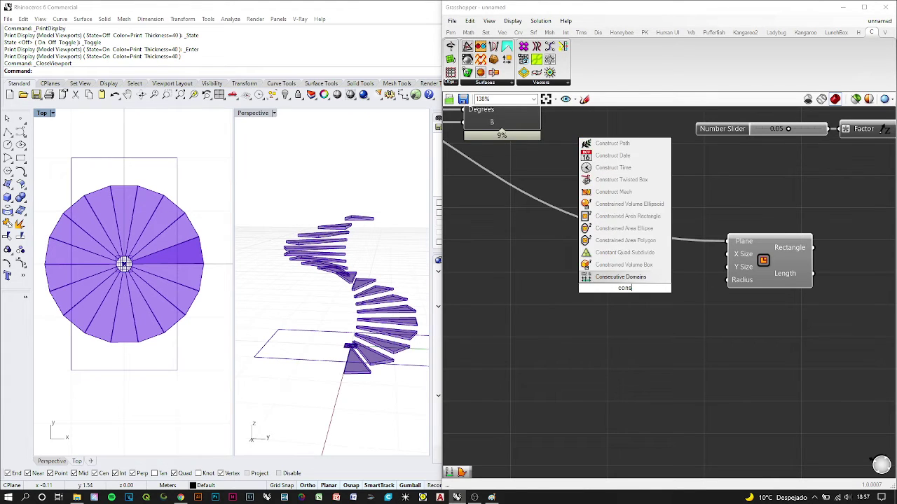
pyautogui.write('truct domain')
pyautogui.press('Return')
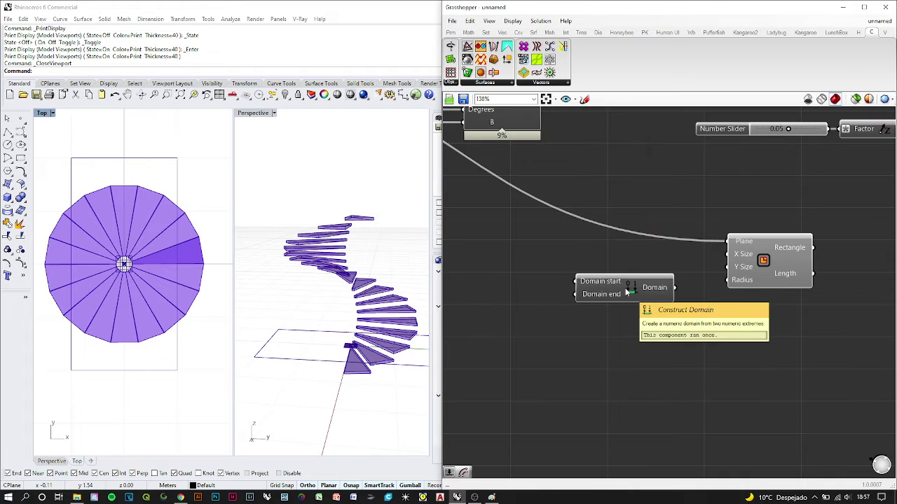
pyautogui.moveTo(676, 288); pyautogui.dragTo(727, 254)
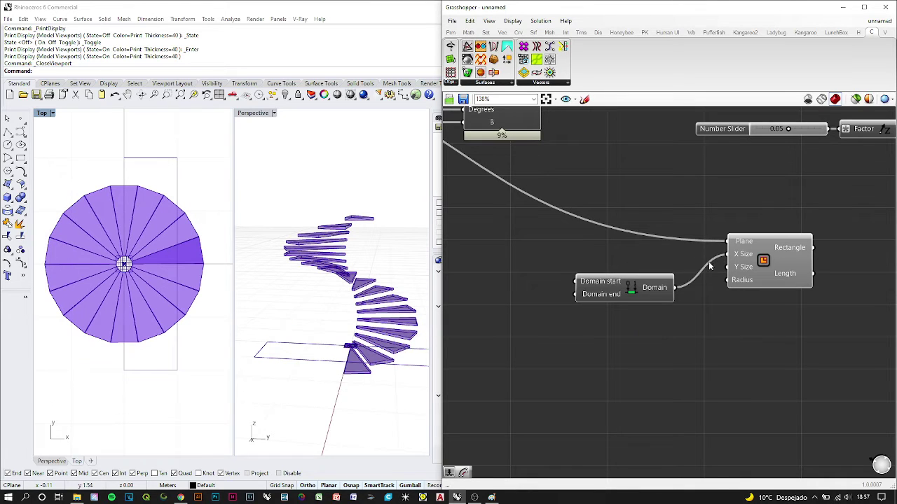
pyautogui.moveTo(656, 295); pyautogui.dragTo(652, 261)
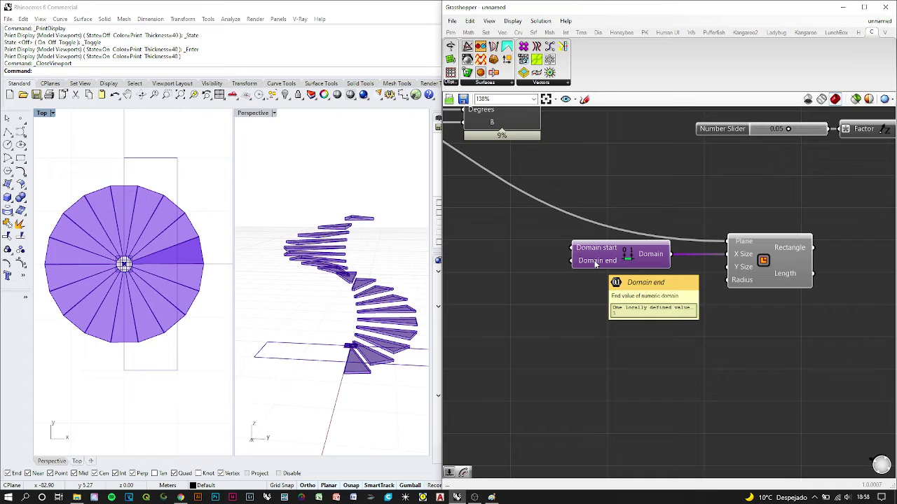
pyautogui.click(591, 297)
pyautogui.hotkey('ctrl', 'z')
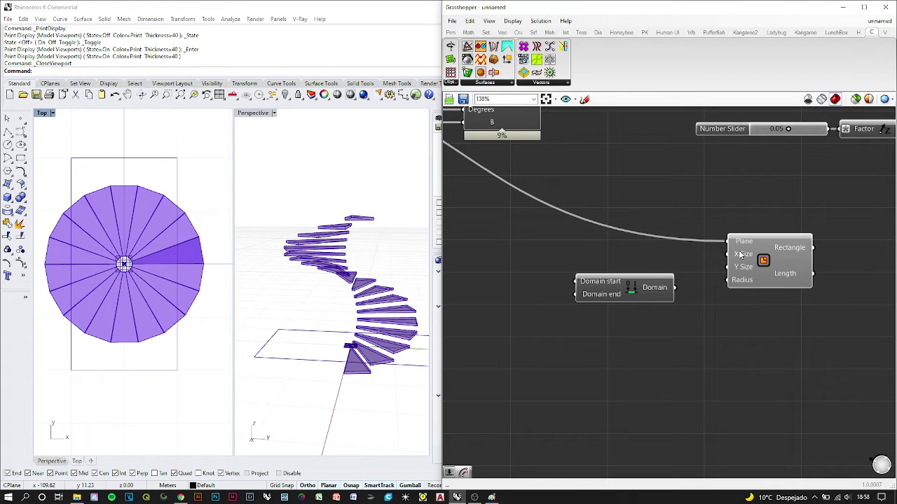
# Connect the Construct Domain output to the Rectangle's X Size and Y Size inputs and align the two components
pyautogui.moveTo(740, 255)
pyautogui.moveTo(676, 286); pyautogui.dragTo(726, 257)
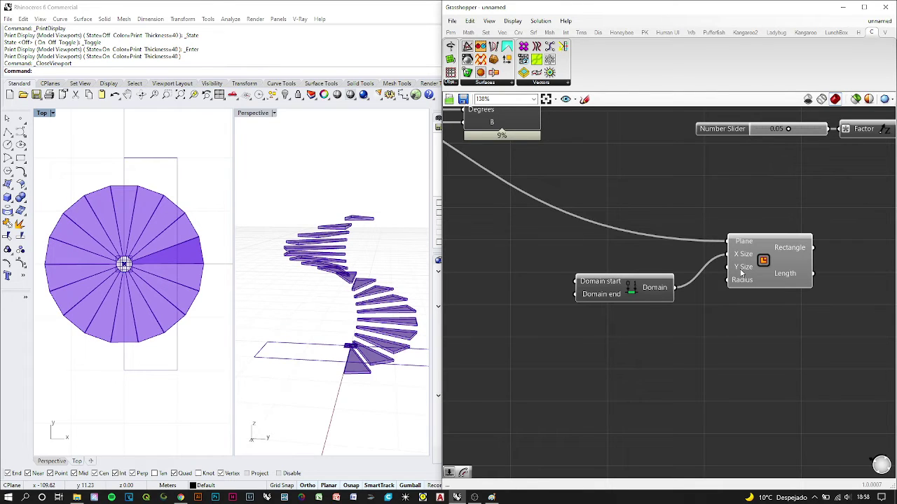
pyautogui.click(741, 272)
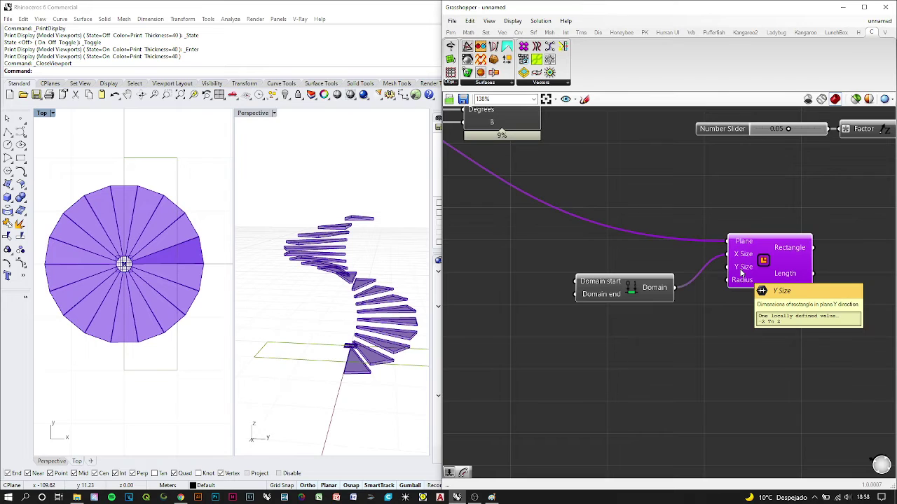
pyautogui.moveTo(675, 289); pyautogui.dragTo(723, 271)
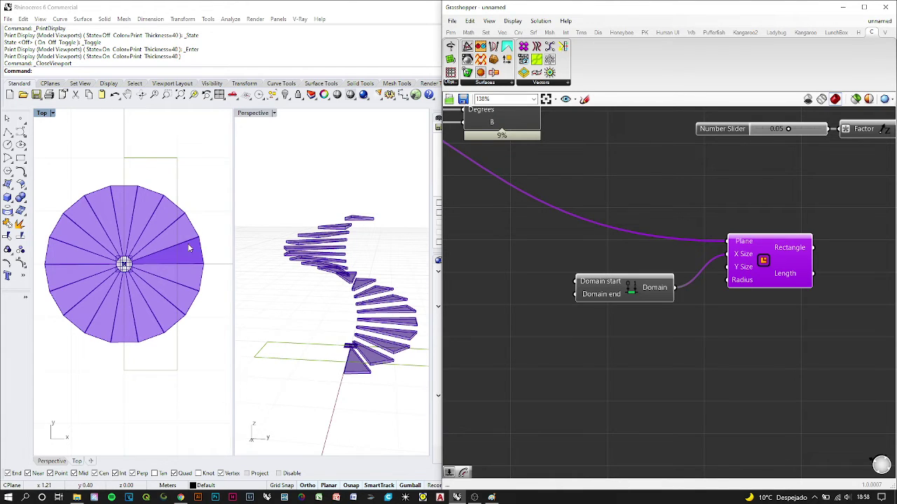
pyautogui.moveTo(674, 287); pyautogui.dragTo(728, 267)
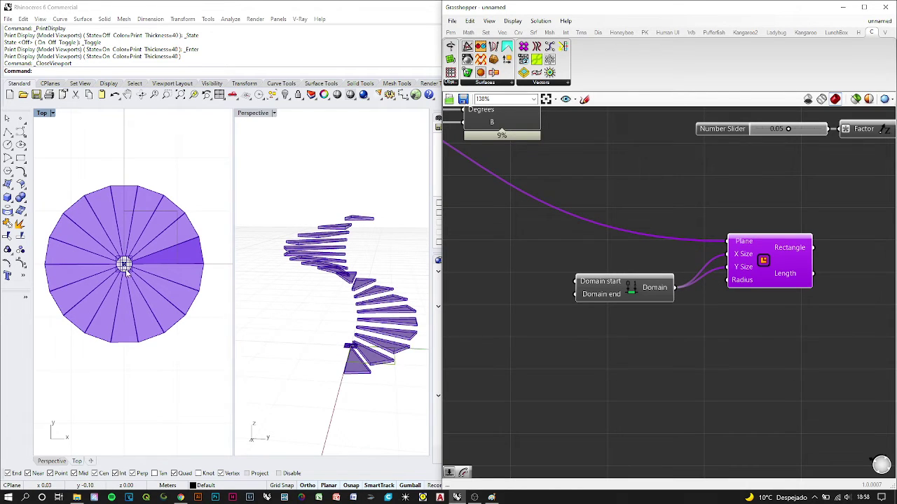
pyautogui.scroll(2, 126, 273)
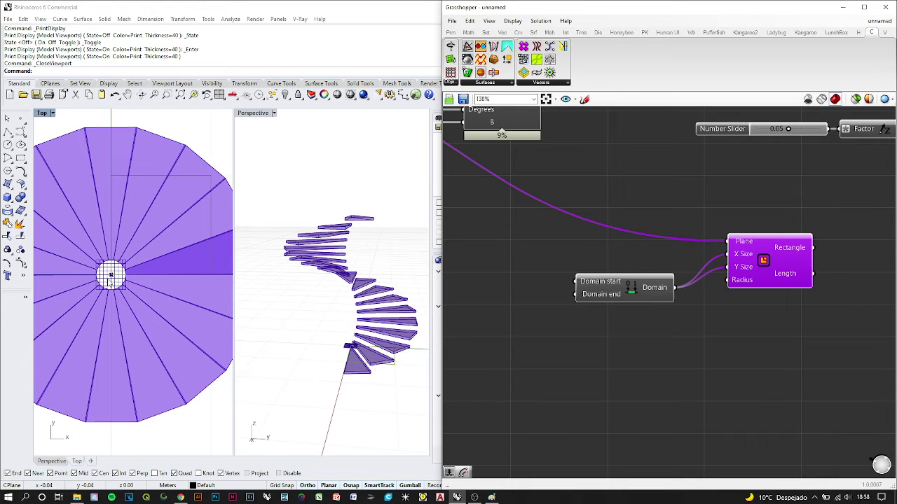
pyautogui.click(647, 293)
pyautogui.moveTo(647, 293); pyautogui.dragTo(653, 267)
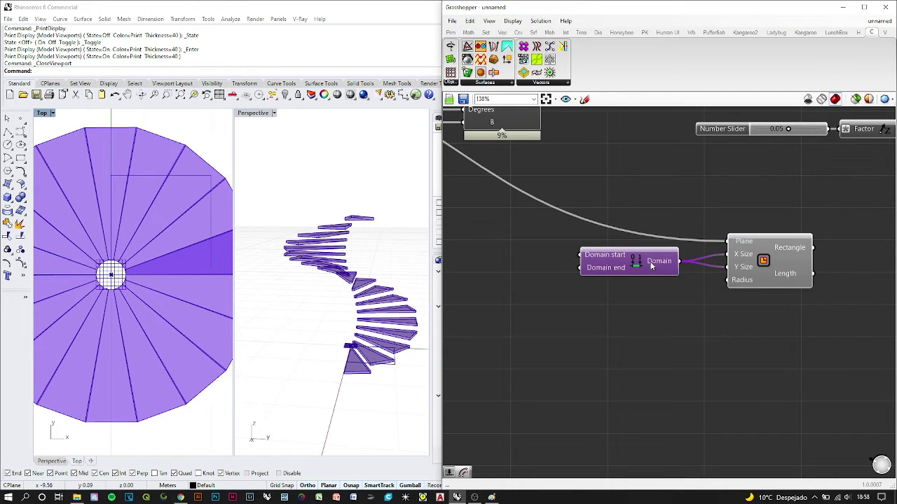
# Add an Area component after the Rectangle and connect the Rectangle output to its Geometry input
pyautogui.scroll(-2, 667, 264)
pyautogui.click(737, 259)
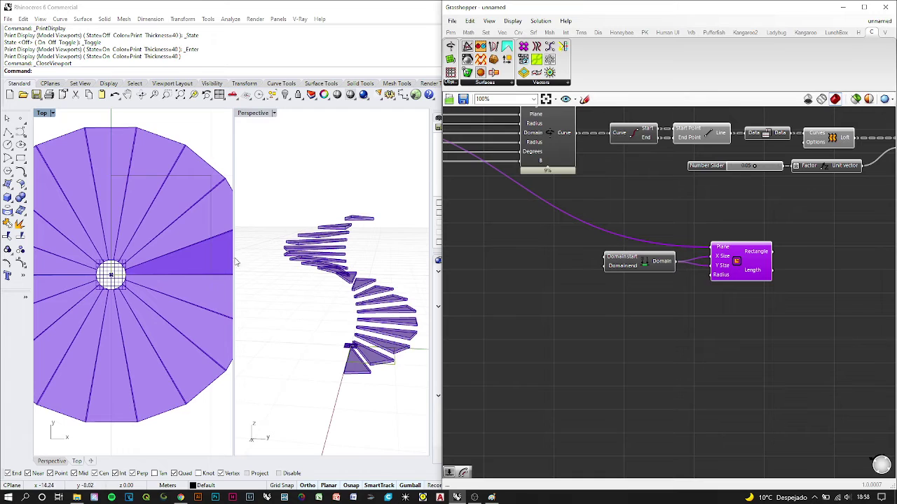
pyautogui.click(714, 316)
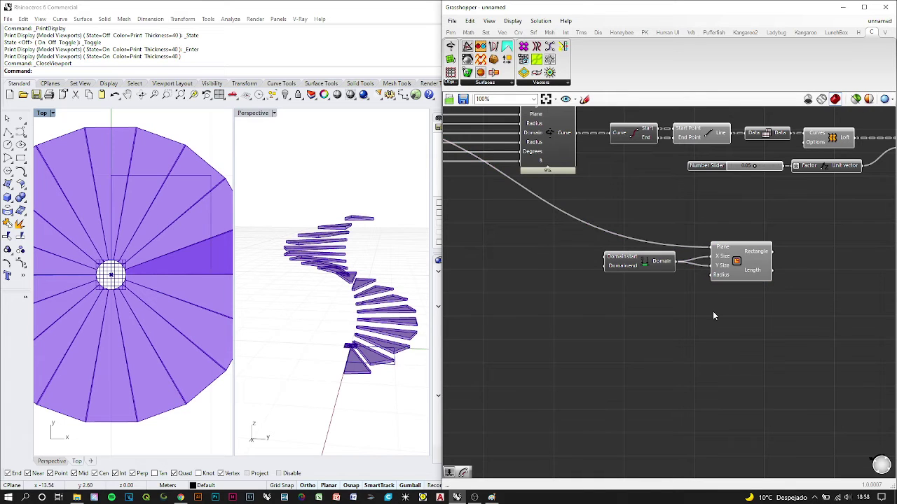
pyautogui.doubleClick(714, 317)
pyautogui.write('area')
pyautogui.press('Return')
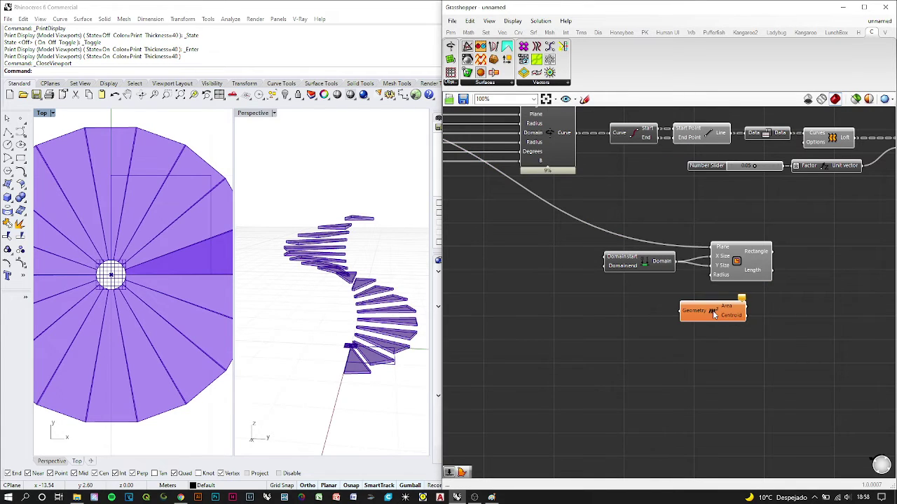
pyautogui.moveTo(713, 315); pyautogui.dragTo(835, 262)
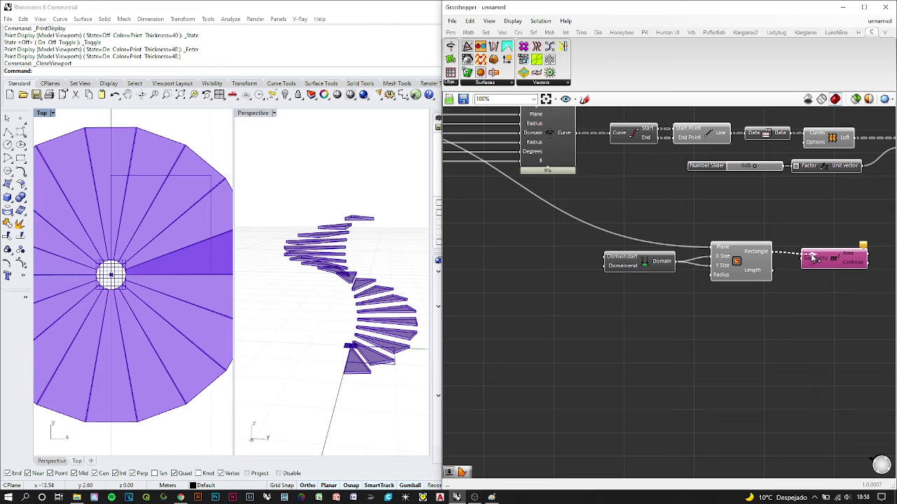
pyautogui.moveTo(773, 252); pyautogui.dragTo(805, 258)
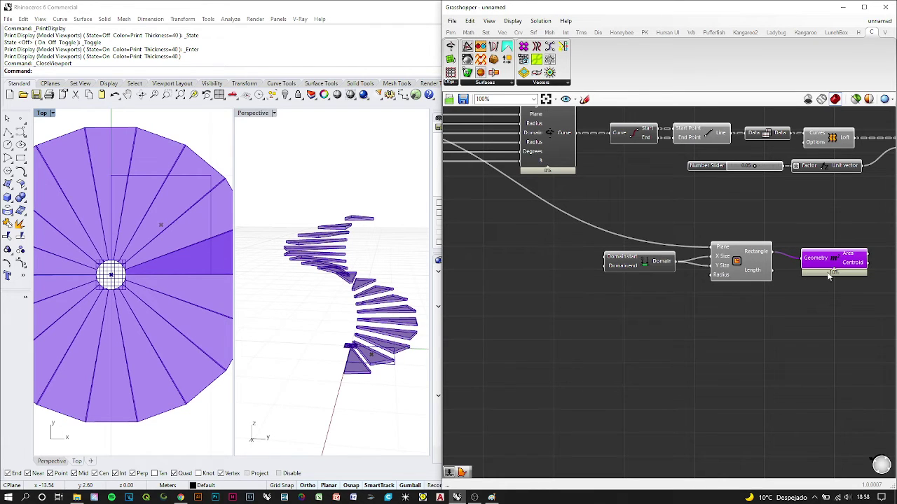
# Add an Orient component after Area and connect the Rectangle output to its Geometry input
pyautogui.moveTo(831, 289); pyautogui.dragTo(722, 298, button='right')
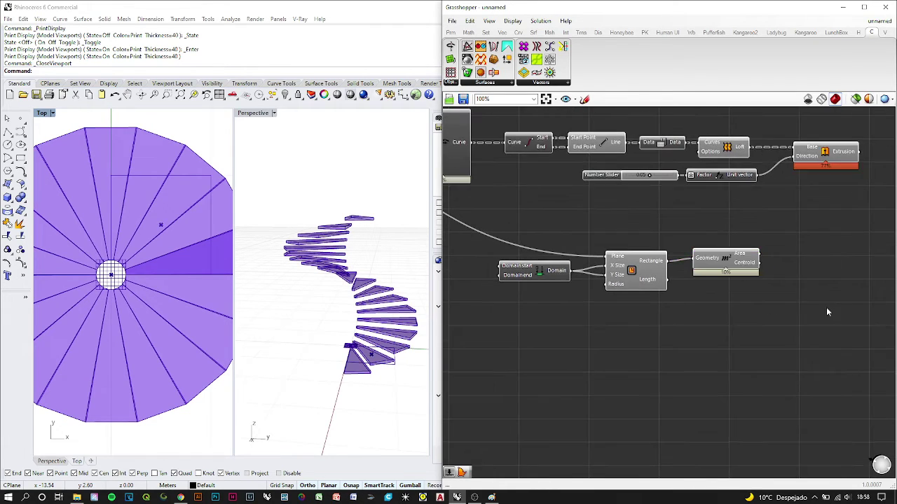
pyautogui.doubleClick(827, 307)
pyautogui.write('orgient')
pyautogui.press('Return')
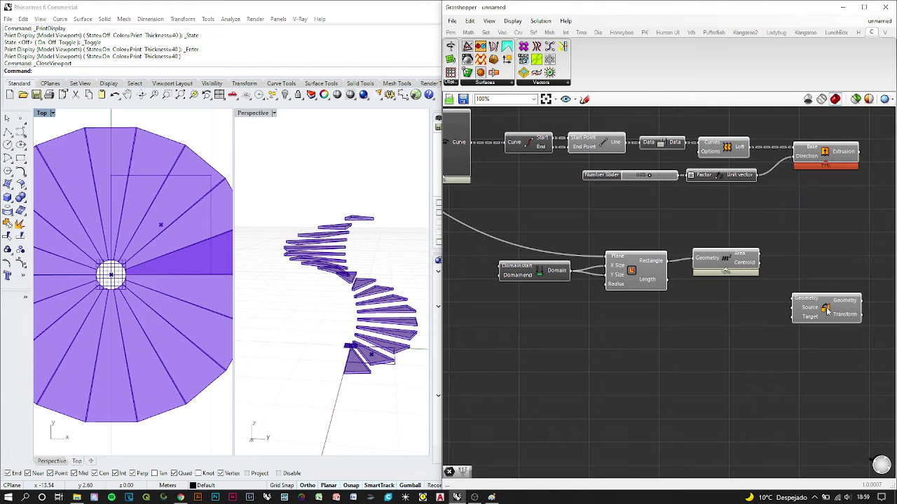
pyautogui.moveTo(760, 262); pyautogui.dragTo(829, 281)
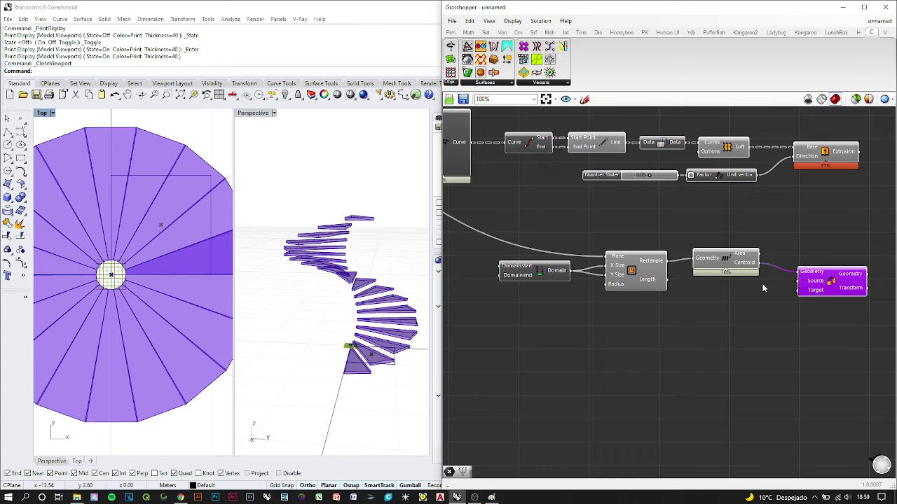
pyautogui.moveTo(667, 261); pyautogui.dragTo(756, 301)
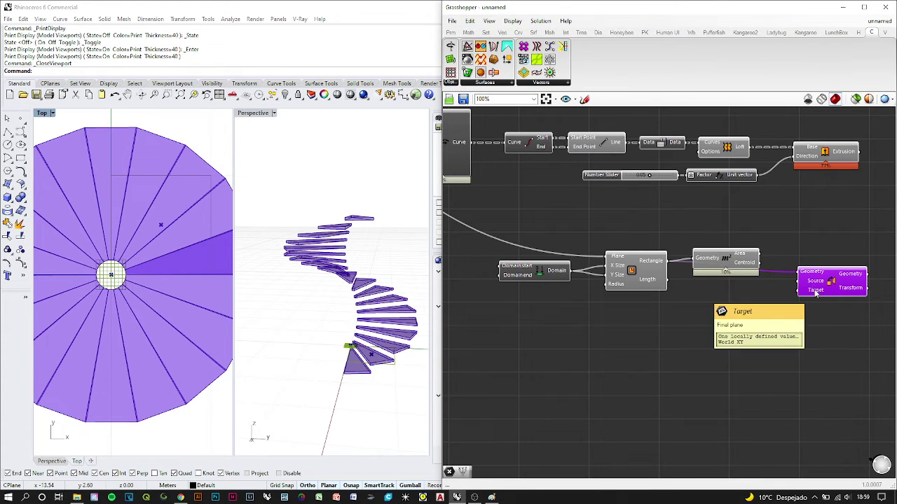
# Connect the base plane to Orient's Target input and the Area centroid to its Source input
pyautogui.scroll(-3, 722, 302)
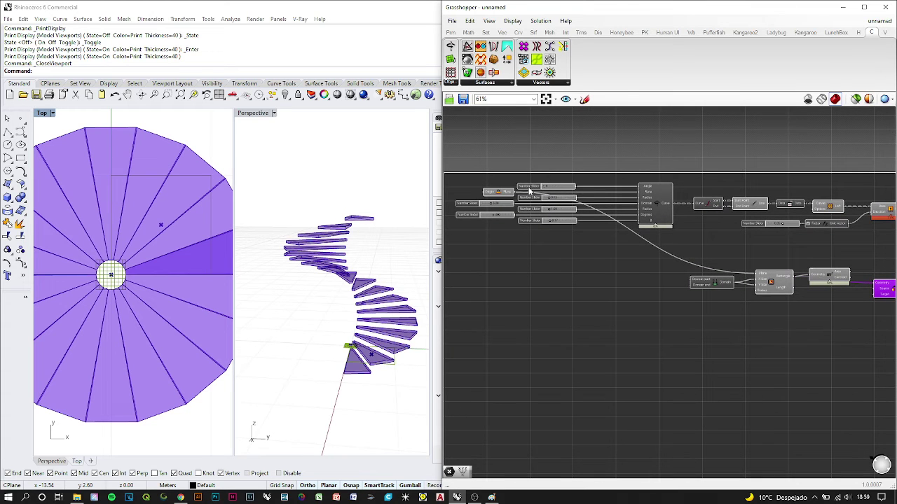
pyautogui.scroll(-2, 726, 271)
pyautogui.moveTo(519, 193); pyautogui.dragTo(730, 255)
pyautogui.scroll(4, 727, 270)
pyautogui.scroll(2, 709, 273)
pyautogui.moveTo(685, 223); pyautogui.dragTo(733, 245)
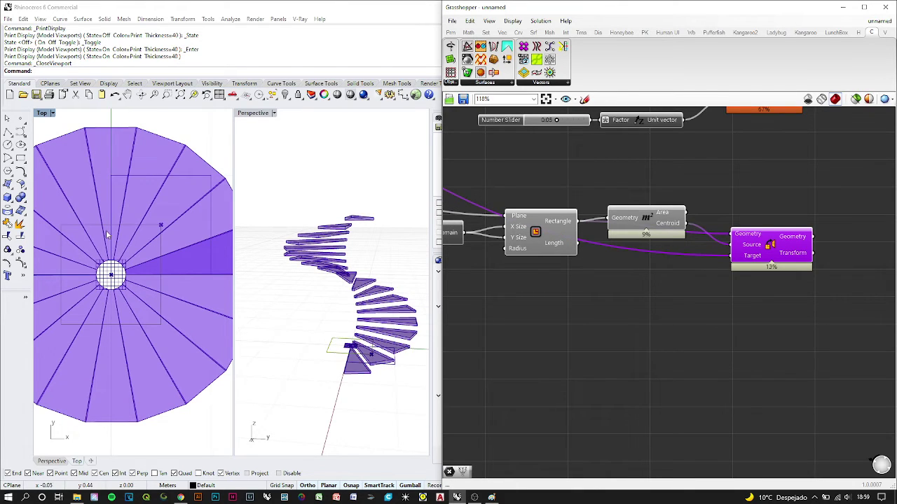
# Delete the Area and Orient components, keeping only the Rectangle and its Construct Domain
pyautogui.moveTo(554, 257); pyautogui.dragTo(661, 268, button='right')
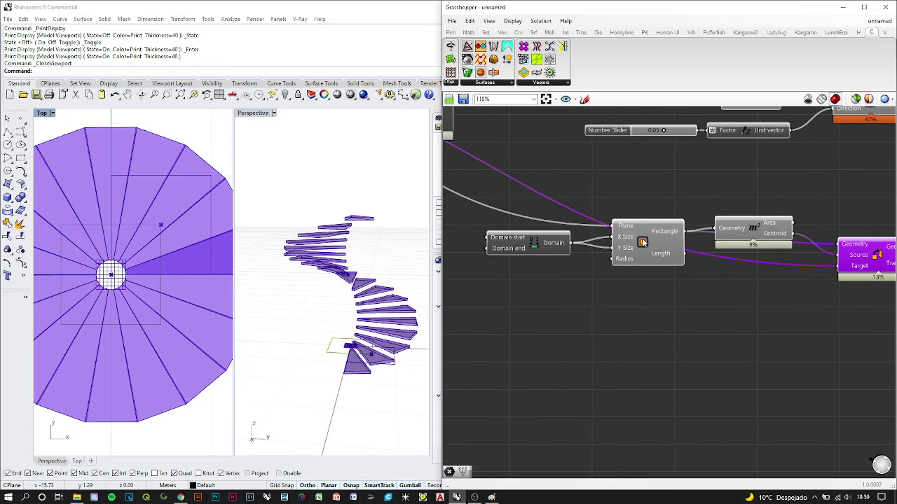
pyautogui.scroll(-2, 636, 263)
pyautogui.moveTo(801, 212); pyautogui.dragTo(723, 311)
pyautogui.press('Delete')
pyautogui.scroll(3, 695, 303)
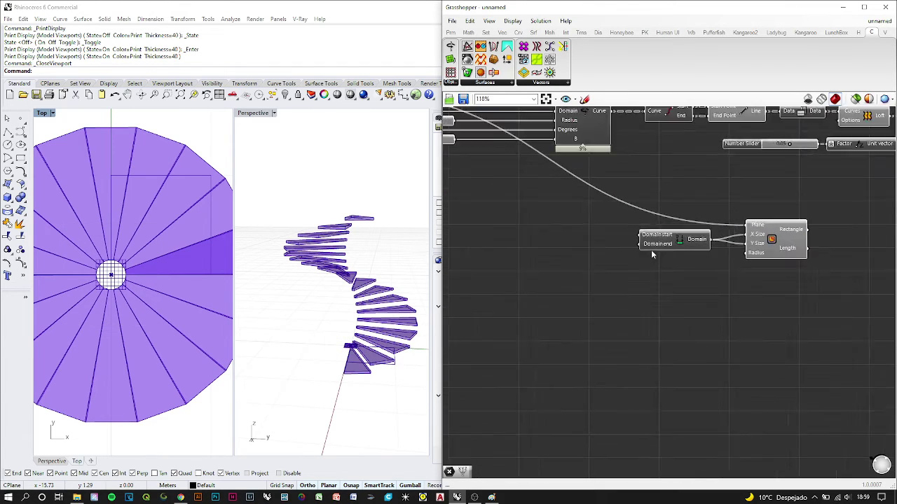
# Add an expression to the Construct Domain's Domain end input that negates its value
pyautogui.moveTo(649, 233)
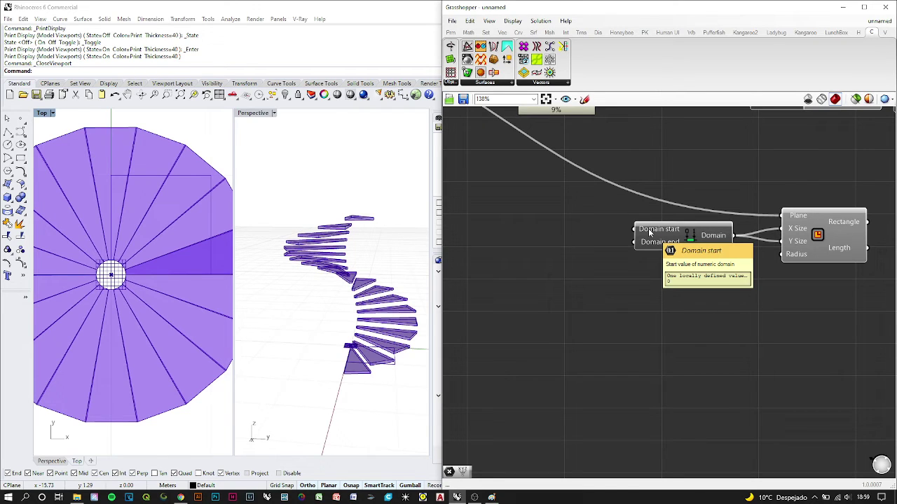
pyautogui.scroll(-3, 167, 260)
pyautogui.scroll(1, 129, 277)
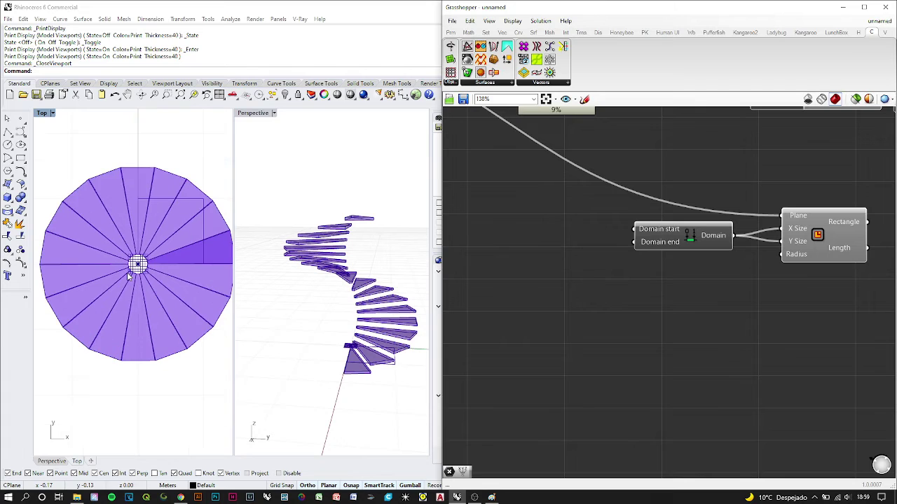
pyautogui.scroll(-1, 129, 277)
pyautogui.scroll(1, 138, 280)
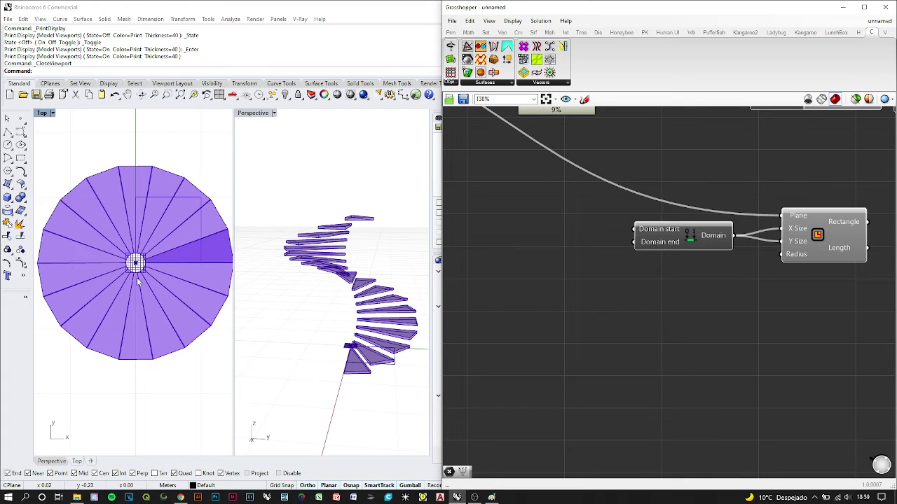
pyautogui.scroll(-3, 581, 247)
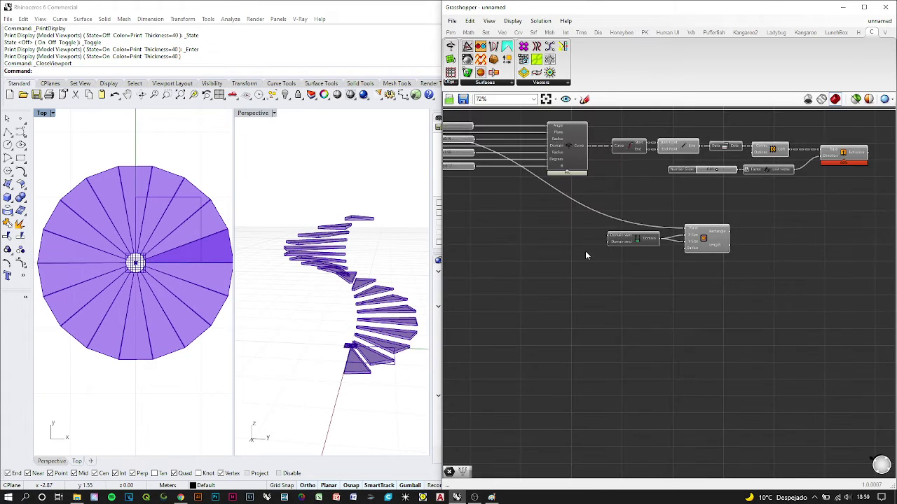
pyautogui.moveTo(587, 256); pyautogui.dragTo(616, 270, button='right')
pyautogui.scroll(3, 640, 256)
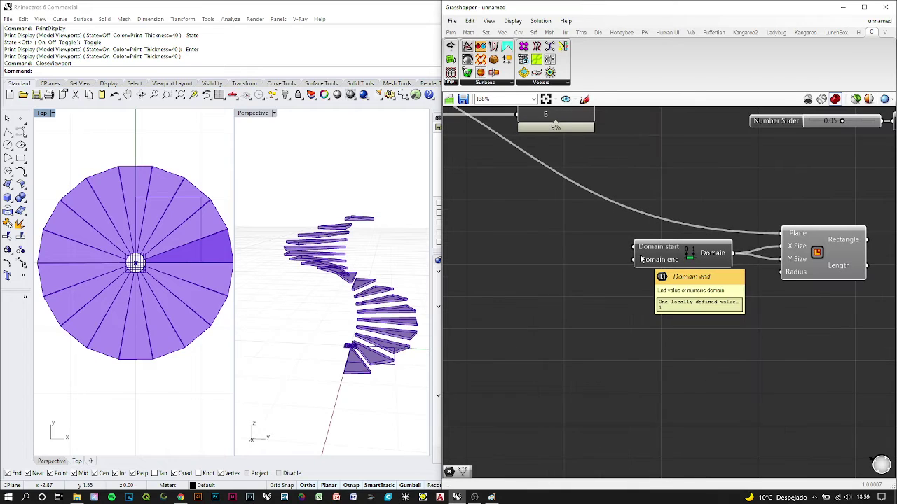
pyautogui.rightClick(647, 261)
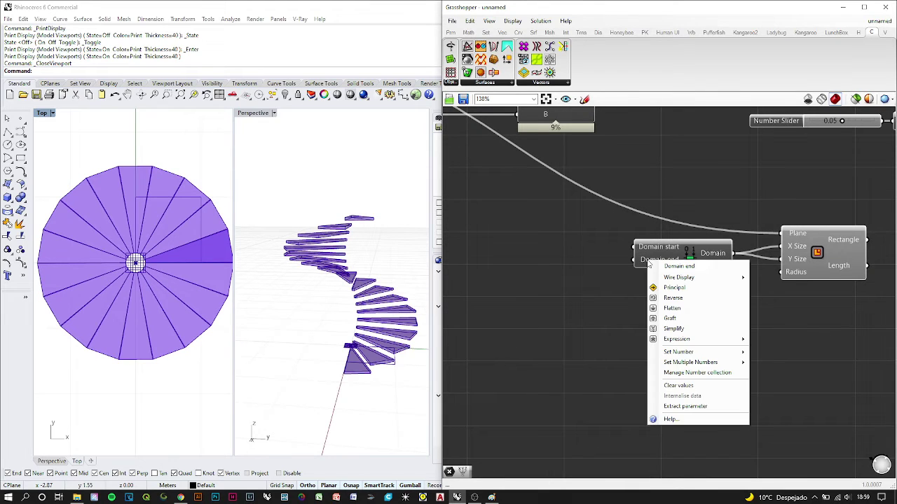
pyautogui.moveTo(683, 340)
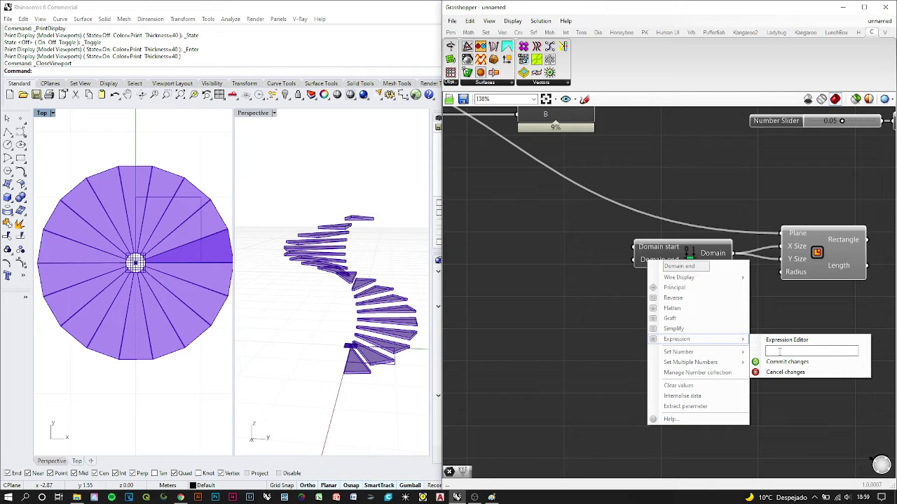
pyautogui.click(787, 362)
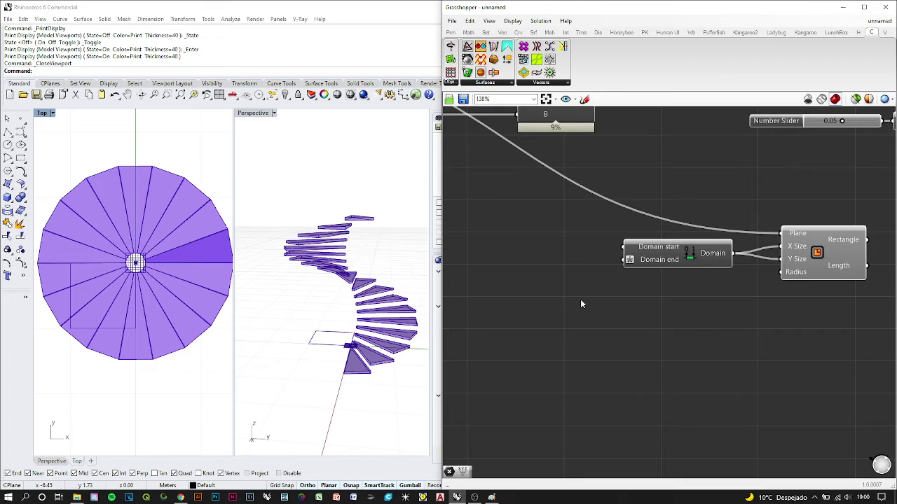
# Connect the 1.50 outer Radius slider to the Domain start input of the Construct Domain component
pyautogui.scroll(-4, 580, 299)
pyautogui.scroll(3, 563, 223)
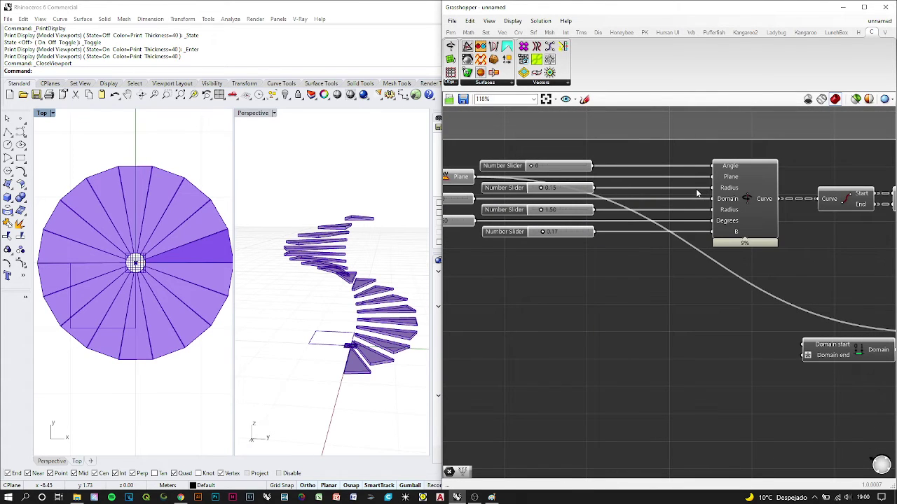
pyautogui.moveTo(734, 211)
pyautogui.moveTo(600, 213); pyautogui.dragTo(640, 210)
pyautogui.scroll(-3, 659, 270)
pyautogui.scroll(3, 607, 242)
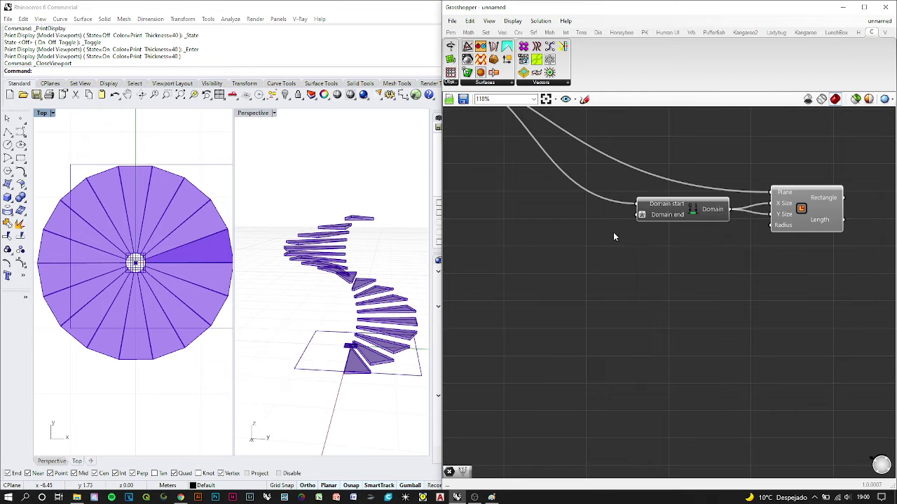
# Connect the same 1.50 Radius slider to the Domain end input of Construct Domain
pyautogui.scroll(-3, 613, 237)
pyautogui.scroll(3, 554, 157)
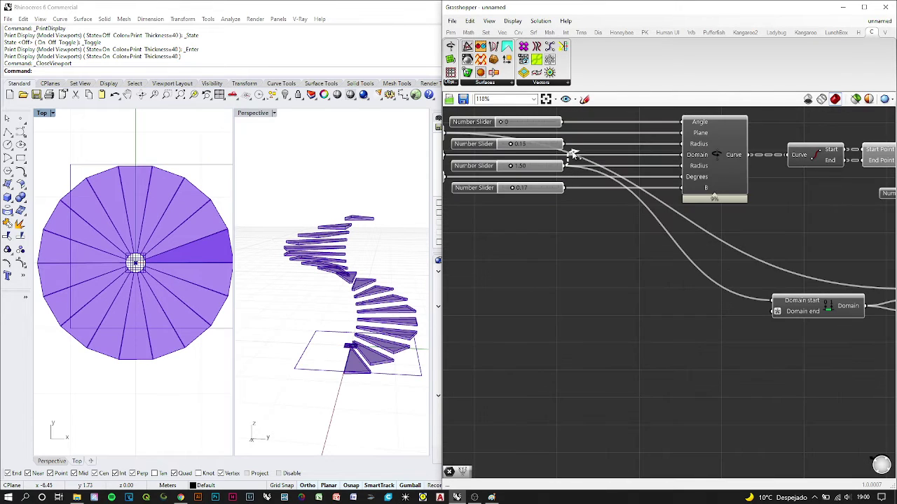
pyautogui.scroll(-3, 665, 231)
pyautogui.moveTo(573, 155); pyautogui.dragTo(771, 311)
pyautogui.scroll(3, 771, 308)
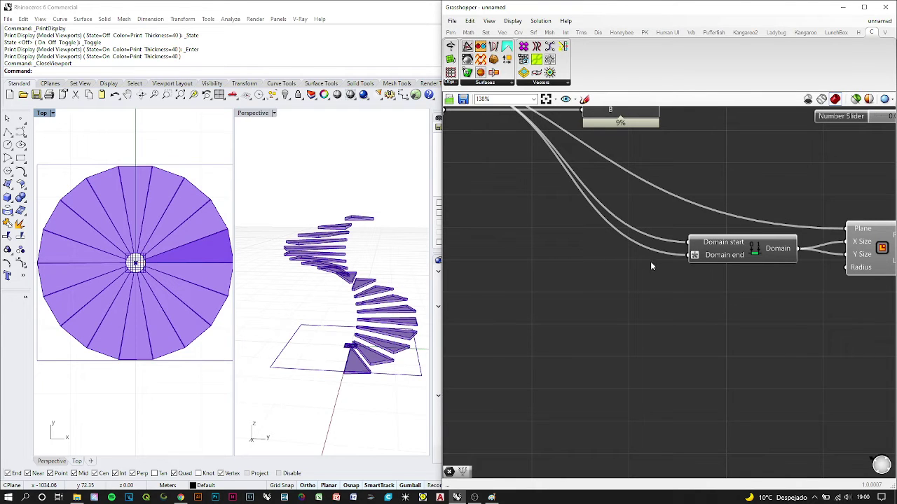
# Add an Offset Curve component after the Rectangle and connect the Rectangle output to its Curve input
pyautogui.scroll(-3, 651, 266)
pyautogui.doubleClick(751, 242)
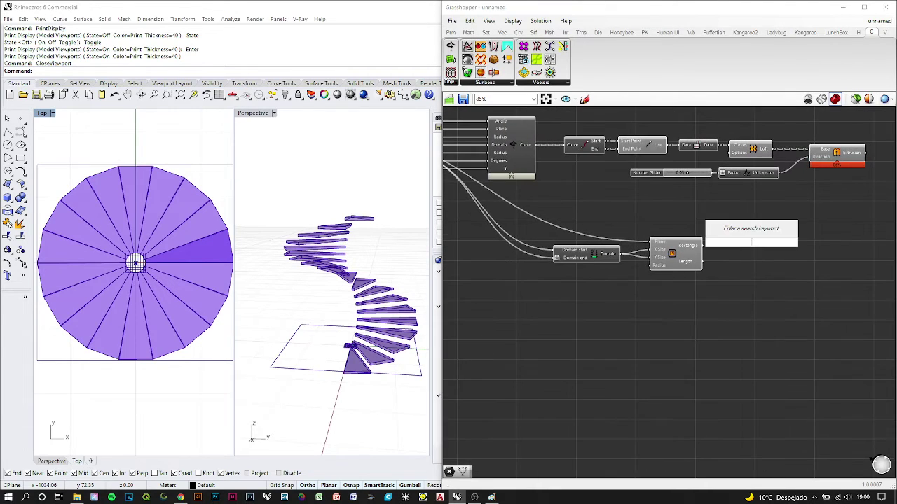
pyautogui.write('offset')
pyautogui.press('Return')
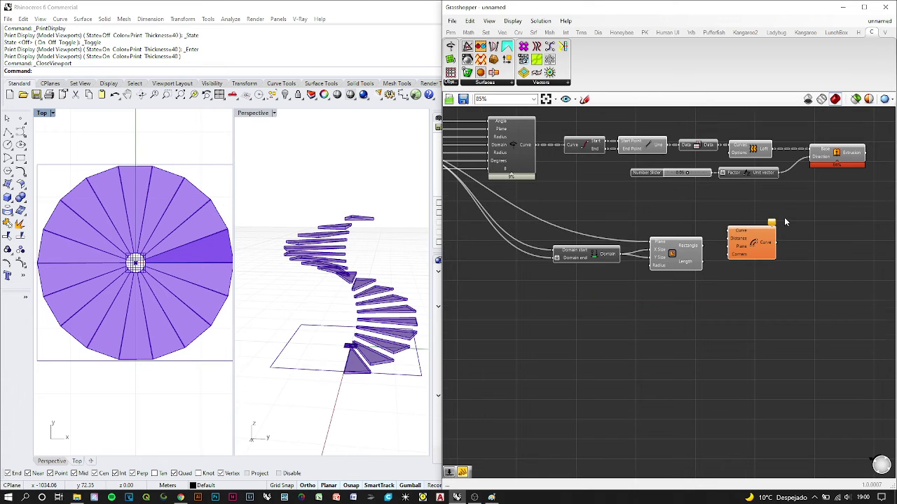
pyautogui.scroll(3, 784, 222)
pyautogui.moveTo(656, 265); pyautogui.dragTo(758, 290)
# Set the expression of the offset component's Distance input to -x
pyautogui.rightClick(732, 280)
pyautogui.moveTo(761, 359)
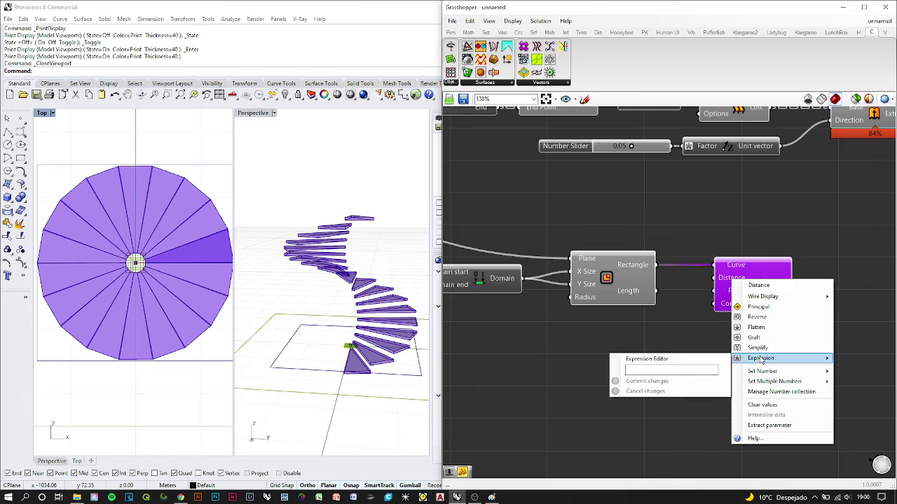
pyautogui.click(674, 370)
pyautogui.write('-x')
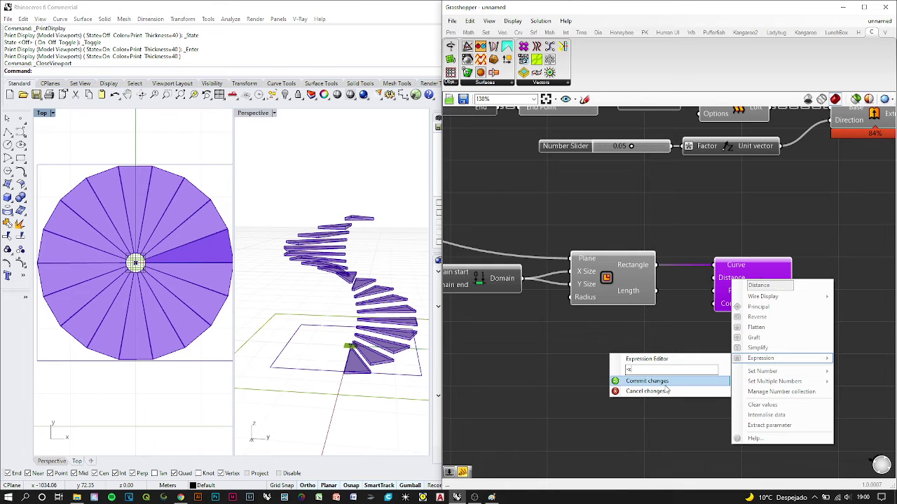
pyautogui.click(664, 384)
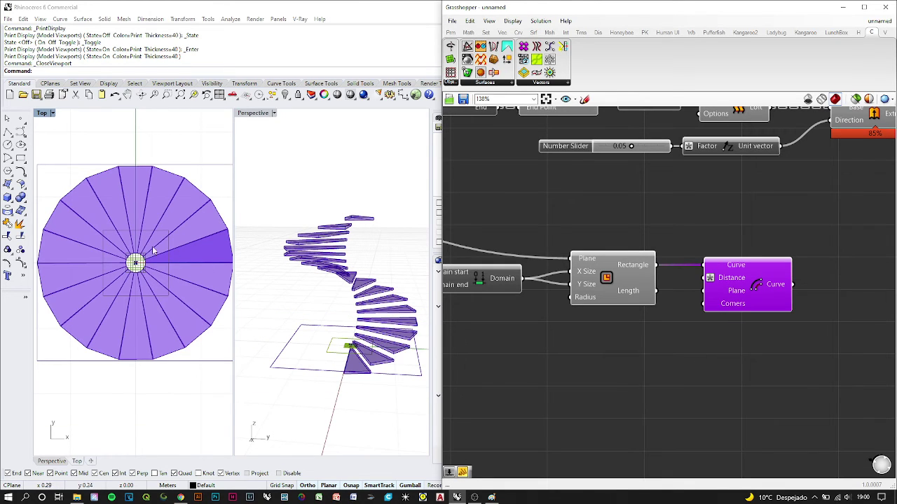
# Add a Boundary Surfaces component beside the offset and connect the offset Curve output to its Edges input
pyautogui.moveTo(133, 247); pyautogui.dragTo(162, 246, button='right')
pyautogui.scroll(-3, 882, 300)
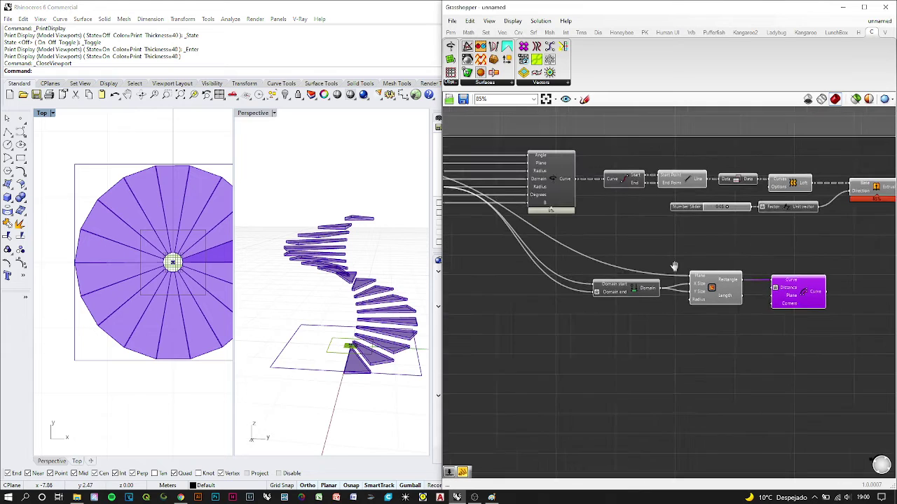
pyautogui.moveTo(870, 362); pyautogui.dragTo(814, 341, button='right')
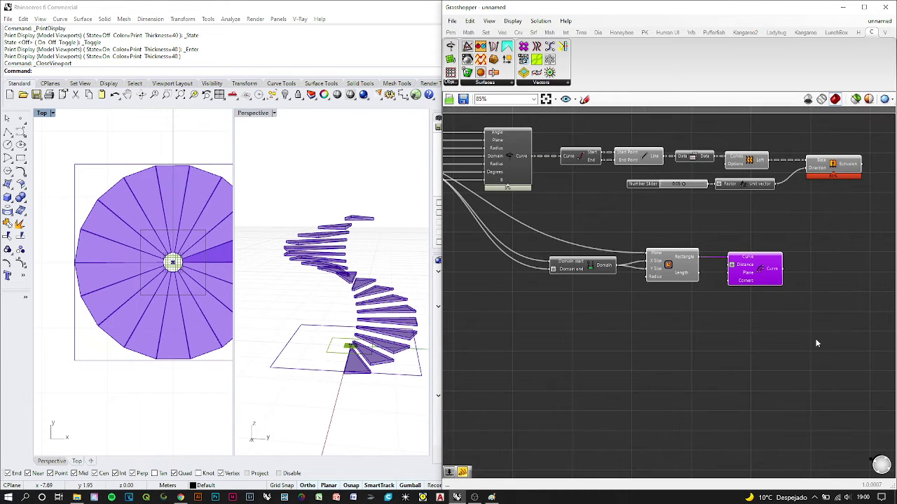
pyautogui.doubleClick(815, 339)
pyautogui.write('boundary')
pyautogui.press('Return')
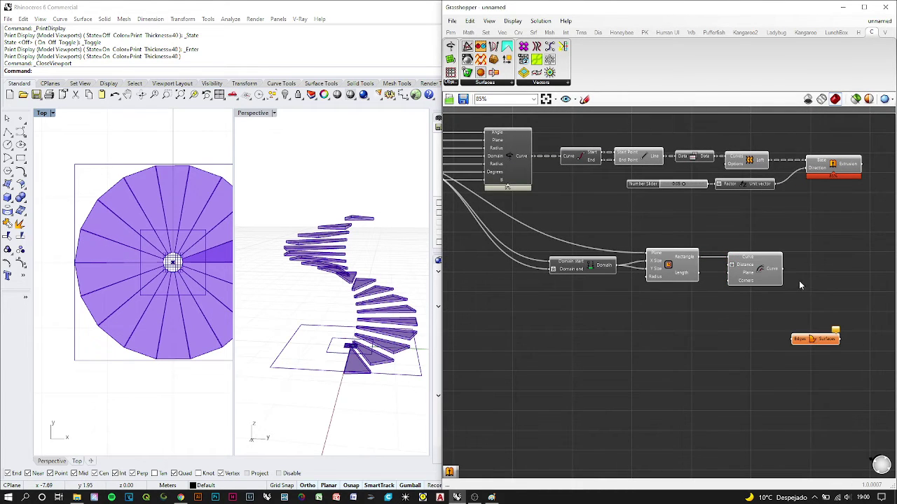
pyautogui.moveTo(785, 275); pyautogui.dragTo(811, 268)
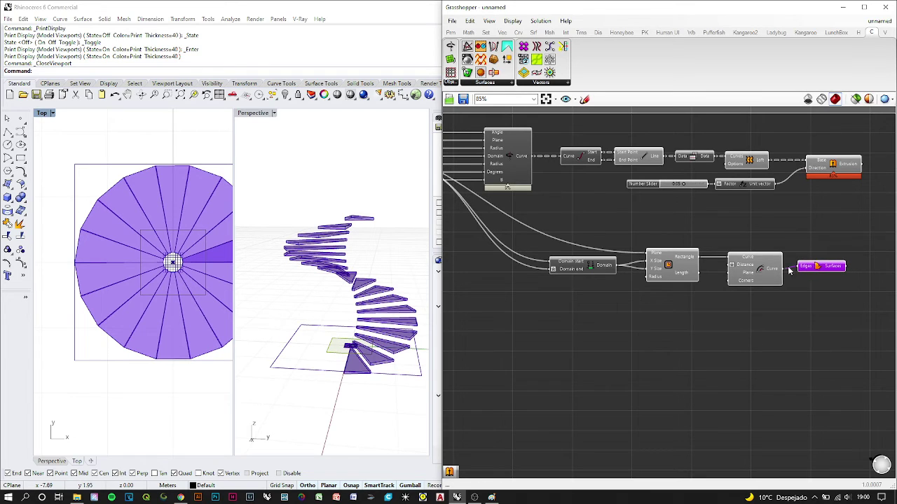
# Add the Rectangle output to the Boundary Surfaces' Edges input, flatten that input, and move the component above the offset
pyautogui.moveTo(698, 258); pyautogui.dragTo(730, 257)
pyautogui.rightClick(803, 267)
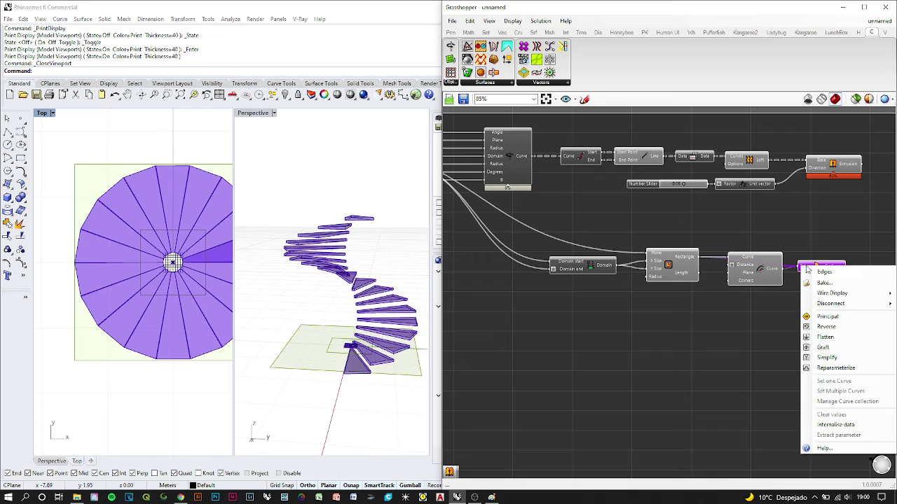
pyautogui.click(825, 337)
pyautogui.moveTo(828, 270); pyautogui.dragTo(831, 226)
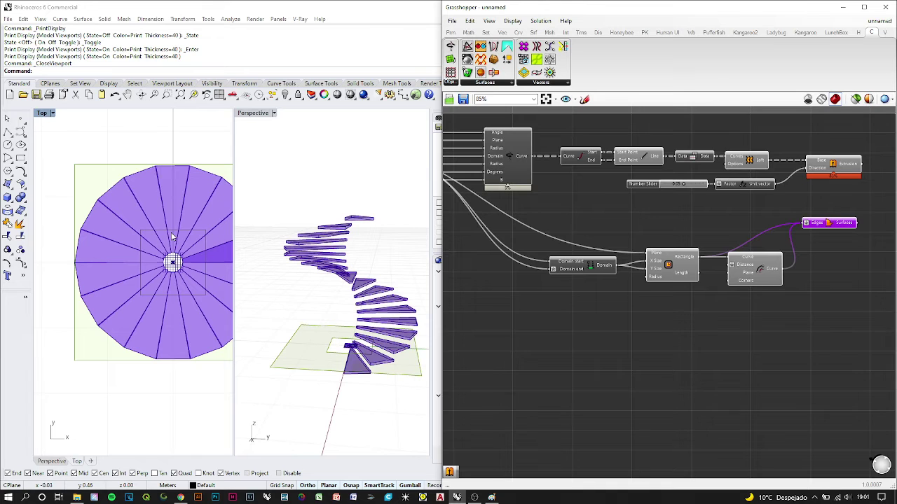
# Test the outer Radius slider at 2.80 and 4.10, and return it to 1.50
pyautogui.scroll(2, 623, 328)
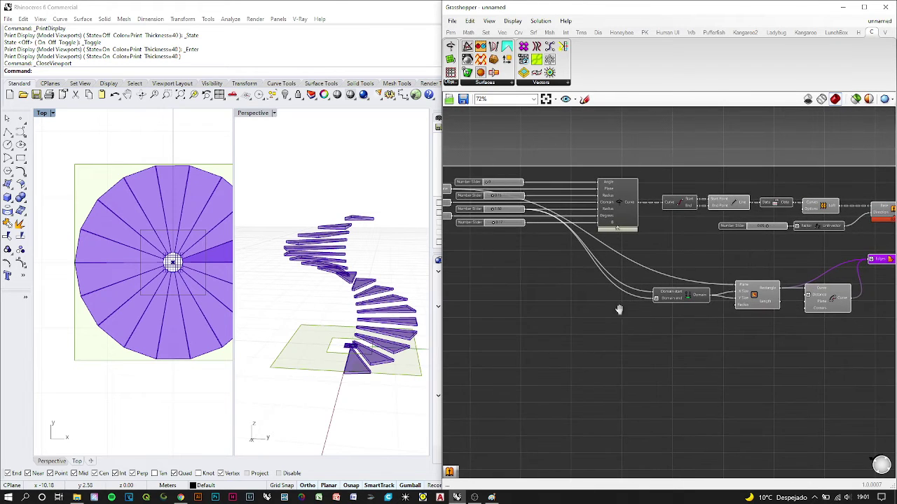
pyautogui.scroll(2, 488, 213)
pyautogui.moveTo(488, 211); pyautogui.dragTo(498, 212)
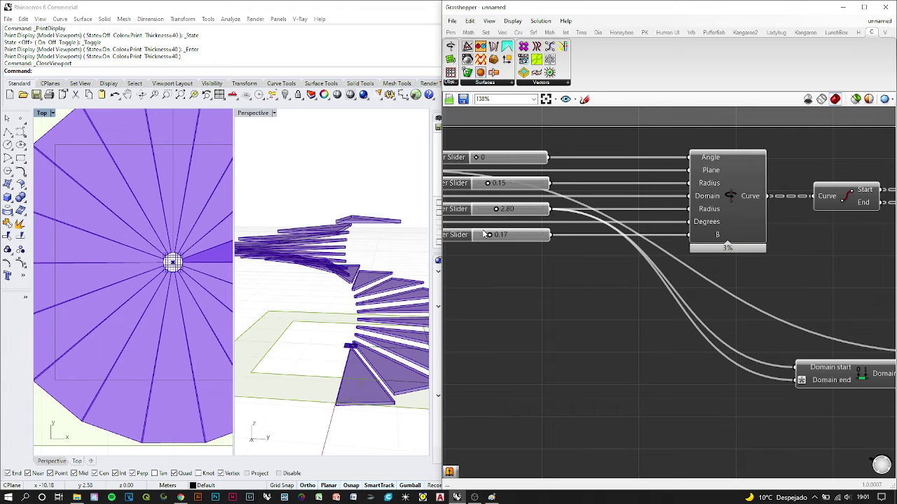
pyautogui.scroll(-2, 211, 279)
pyautogui.moveTo(210, 278); pyautogui.dragTo(168, 267, button='right')
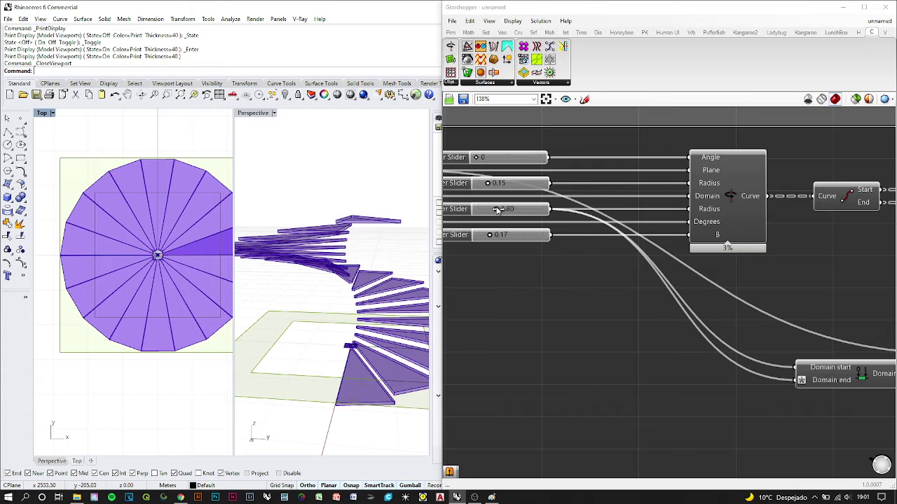
pyautogui.moveTo(497, 210); pyautogui.dragTo(510, 211)
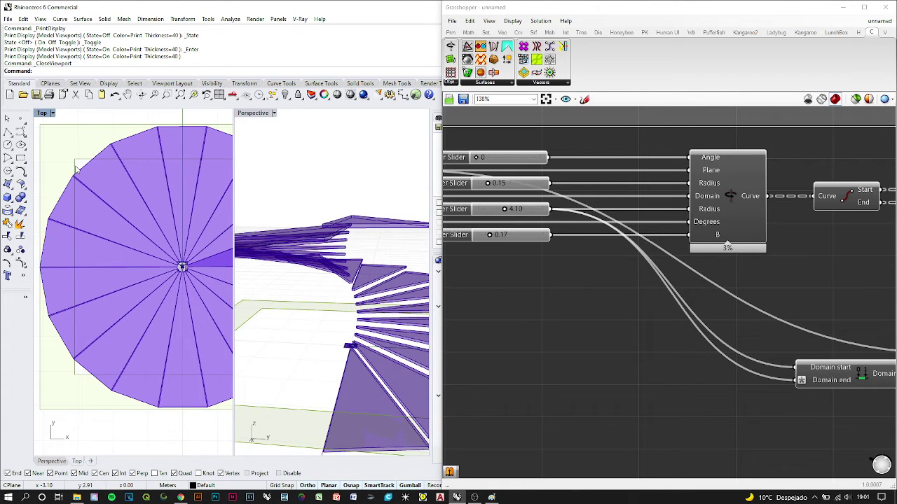
pyautogui.doubleClick(516, 208)
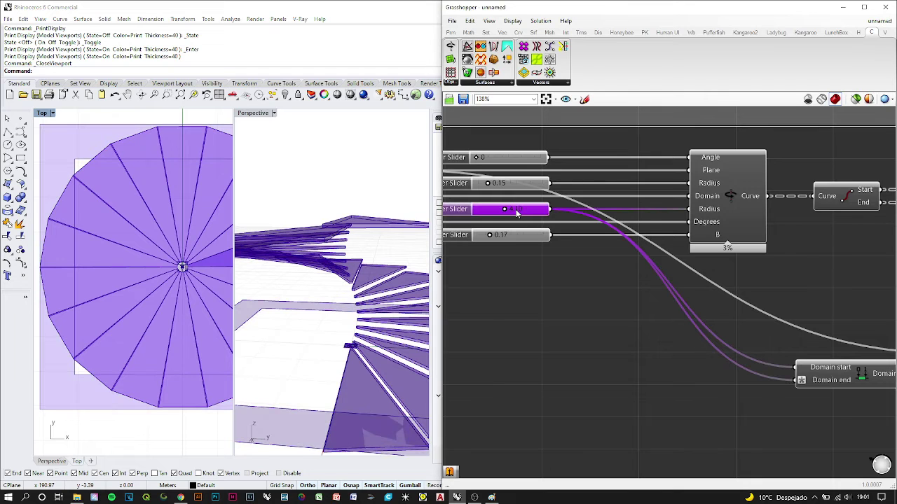
pyautogui.write('1.5')
pyautogui.press('Return')
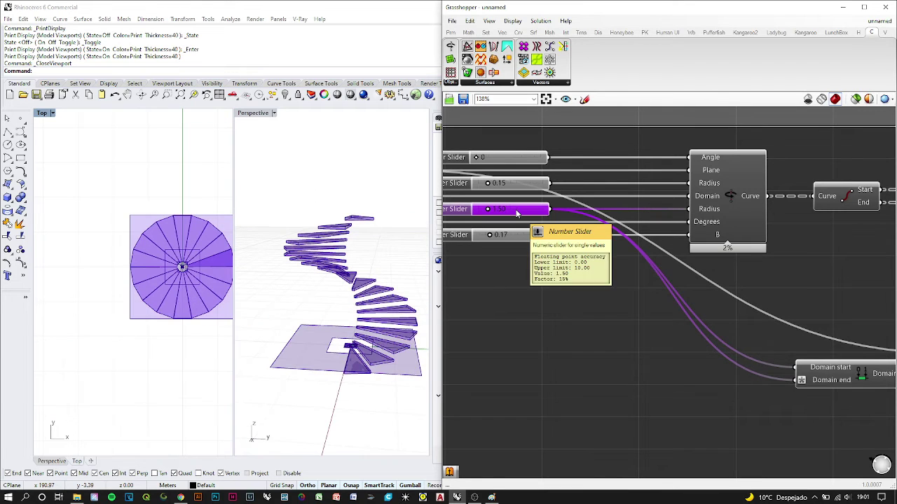
# Add a Subtraction component below the Rectangle component
pyautogui.scroll(-2, 608, 276)
pyautogui.moveTo(608, 277); pyautogui.dragTo(419, 189, button='right')
pyautogui.scroll(2, 797, 258)
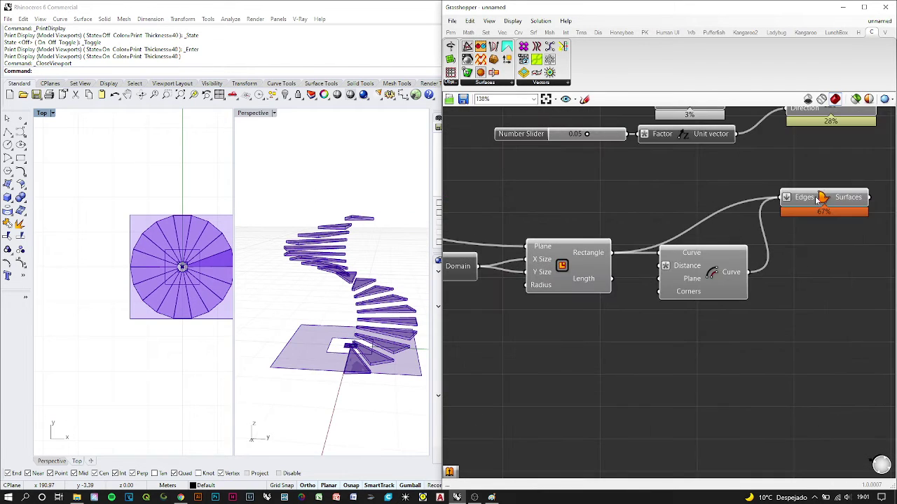
pyautogui.moveTo(815, 202)
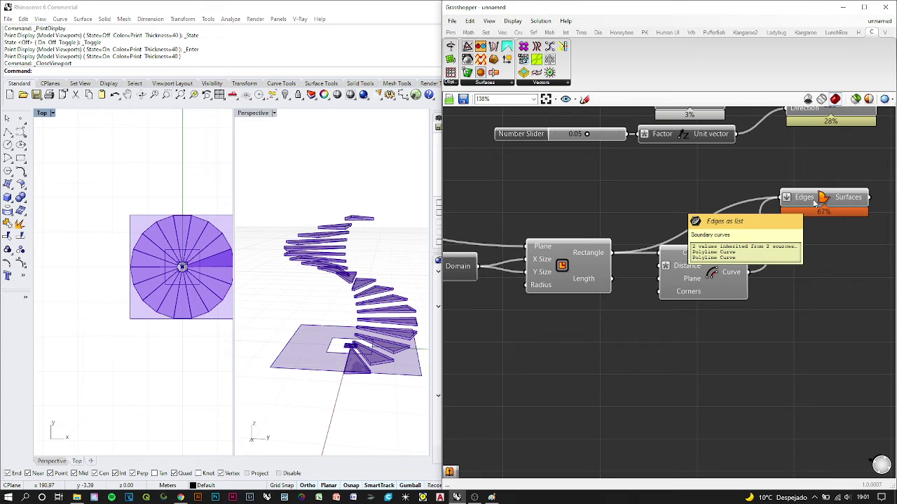
pyautogui.doubleClick(607, 341)
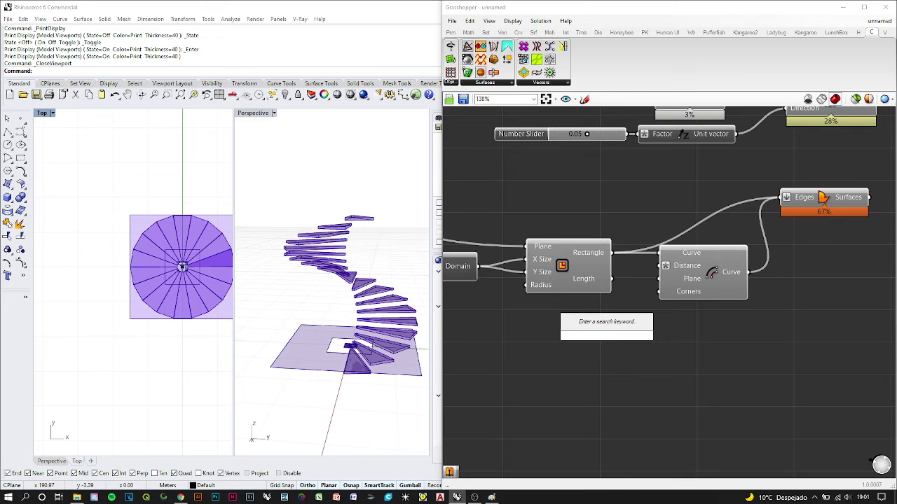
pyautogui.write('subtraction')
pyautogui.press('Return')
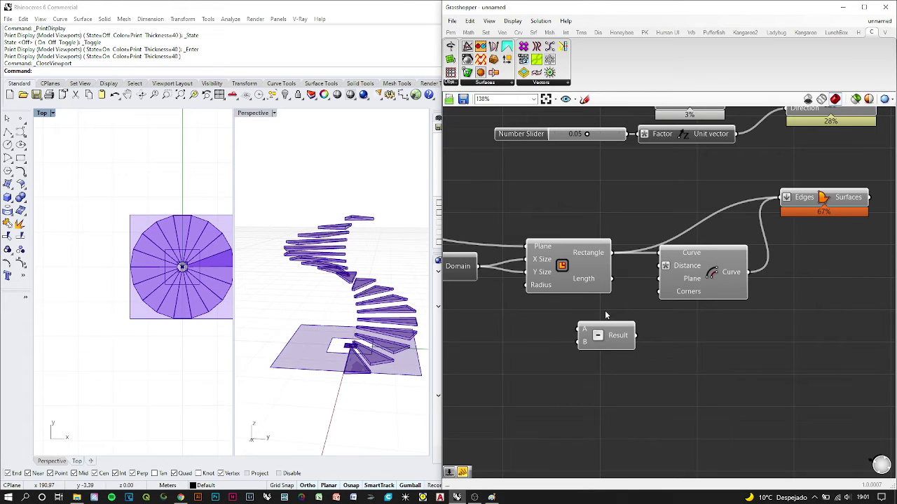
pyautogui.moveTo(607, 316); pyautogui.dragTo(626, 314, button='right')
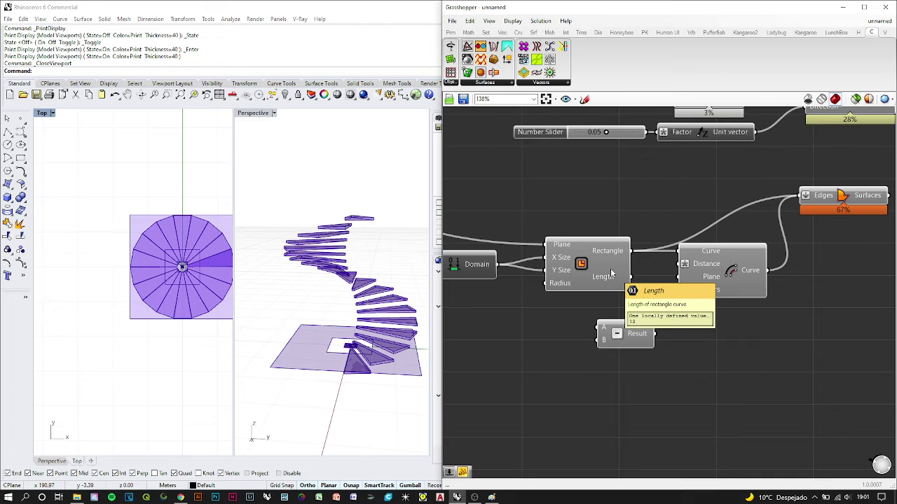
pyautogui.scroll(-4, 611, 274)
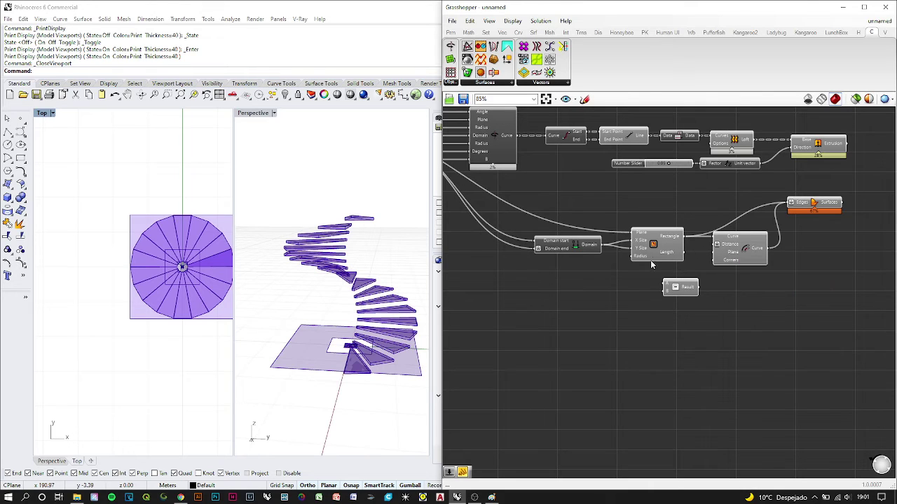
# Replace the Subtraction component below the Rectangle component with a Division component
pyautogui.click(677, 289)
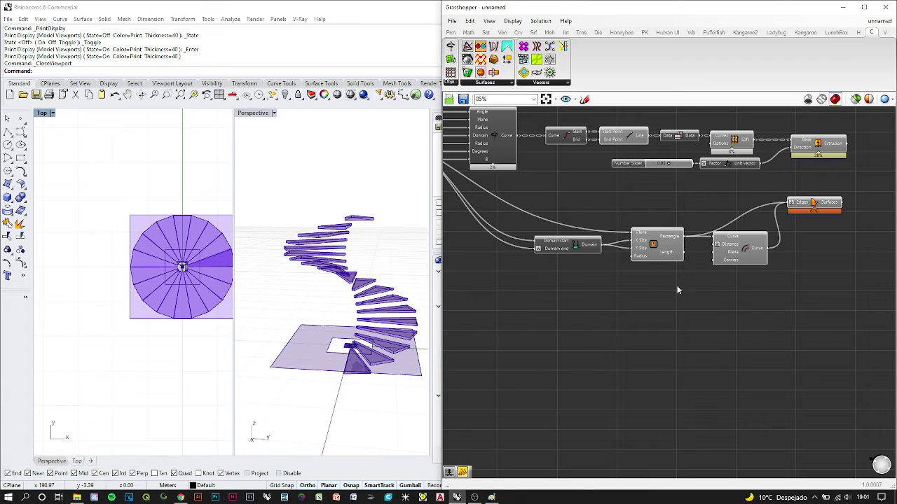
pyautogui.doubleClick(676, 287)
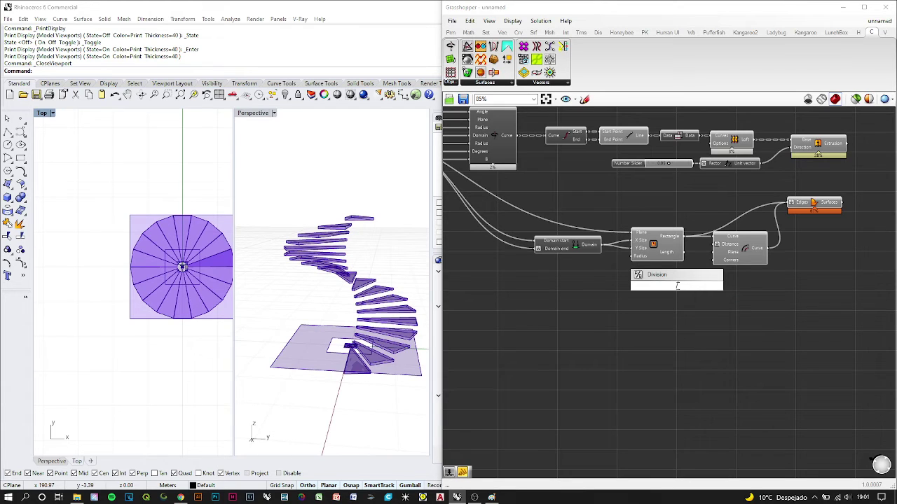
pyautogui.press('Return')
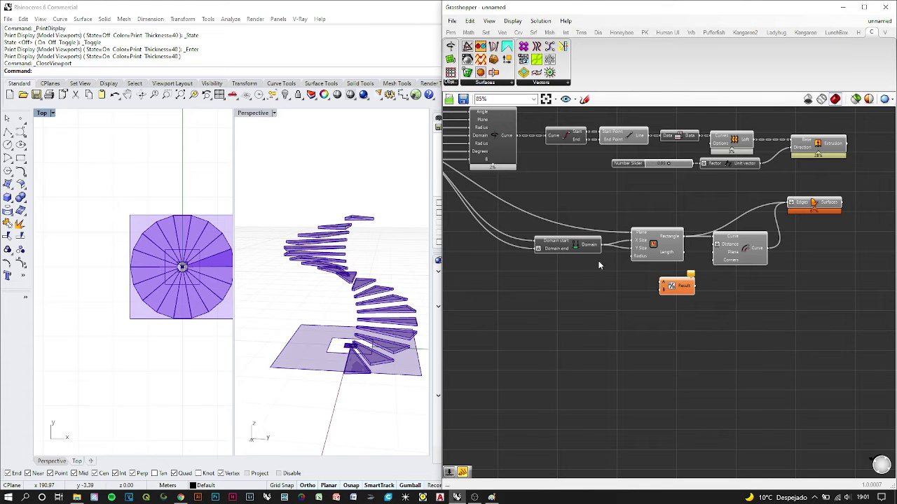
# Connect the outer Radius slider to the Division's A input and the Division Result to the offset component's Distance input
pyautogui.moveTo(583, 246); pyautogui.dragTo(641, 237, button='right')
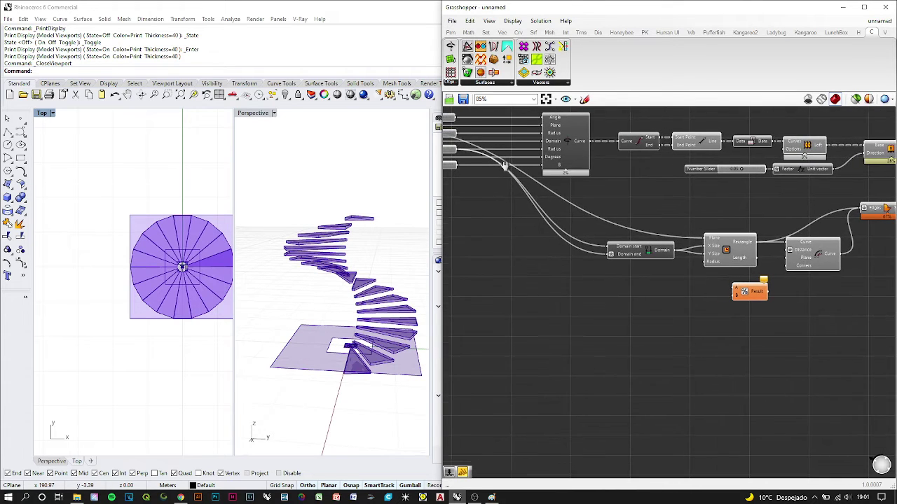
pyautogui.moveTo(500, 166); pyautogui.dragTo(556, 196, button='right')
pyautogui.moveTo(515, 180); pyautogui.dragTo(687, 278)
pyautogui.scroll(-2, 630, 231)
pyautogui.scroll(4, 680, 253)
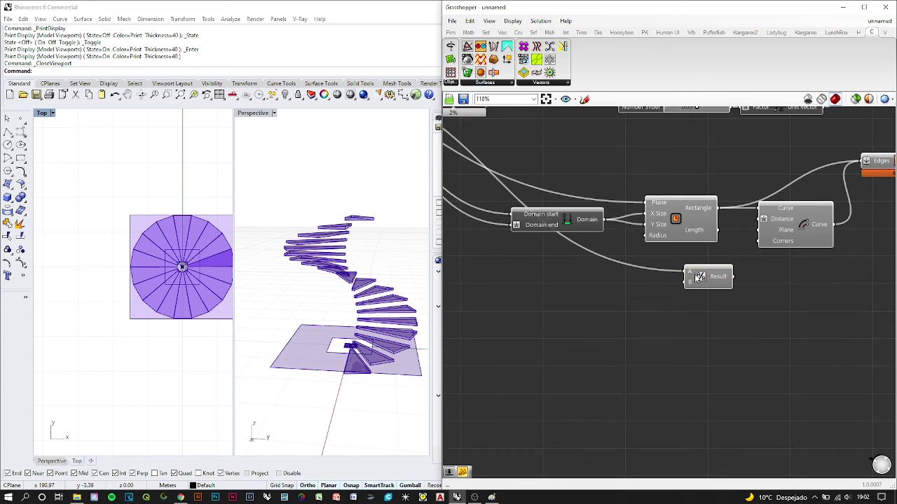
pyautogui.moveTo(751, 279); pyautogui.dragTo(657, 265, button='right')
pyautogui.moveTo(643, 265); pyautogui.dragTo(602, 247)
# Test the outer Radius slider at 7.00 and return it to 1.50
pyautogui.scroll(-3, 575, 275)
pyautogui.moveTo(575, 275); pyautogui.dragTo(520, 178, button='right')
pyautogui.scroll(5, 520, 177)
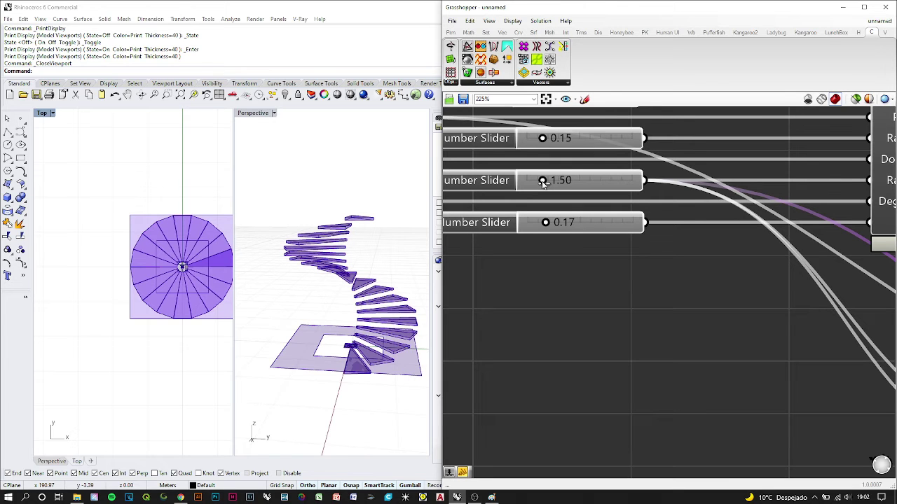
pyautogui.moveTo(543, 182); pyautogui.dragTo(600, 180)
pyautogui.scroll(-4, 149, 276)
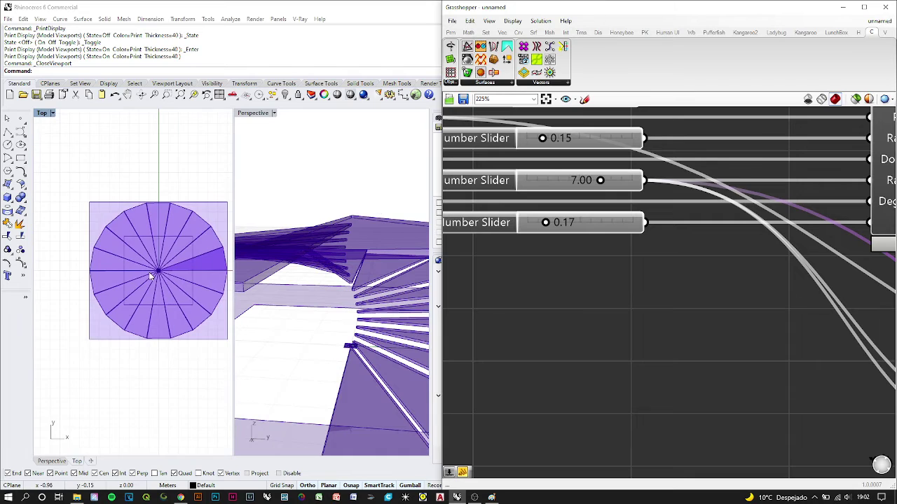
pyautogui.doubleClick(567, 182)
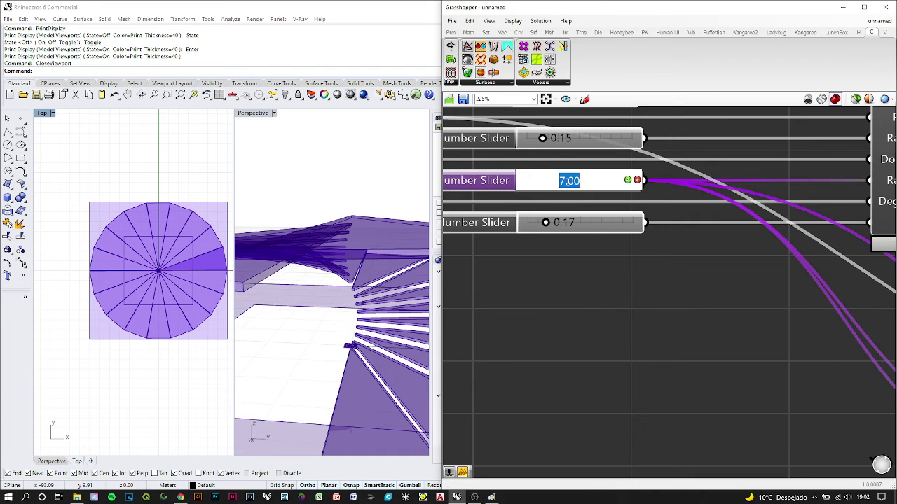
pyautogui.write('1.5')
pyautogui.press('Return')
pyautogui.scroll(3, 171, 286)
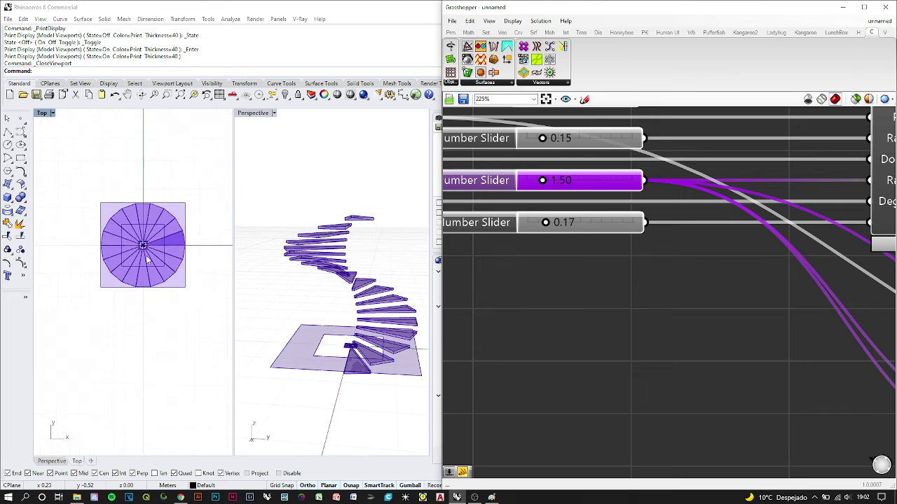
pyautogui.scroll(4, 147, 259)
pyautogui.scroll(-3, 600, 233)
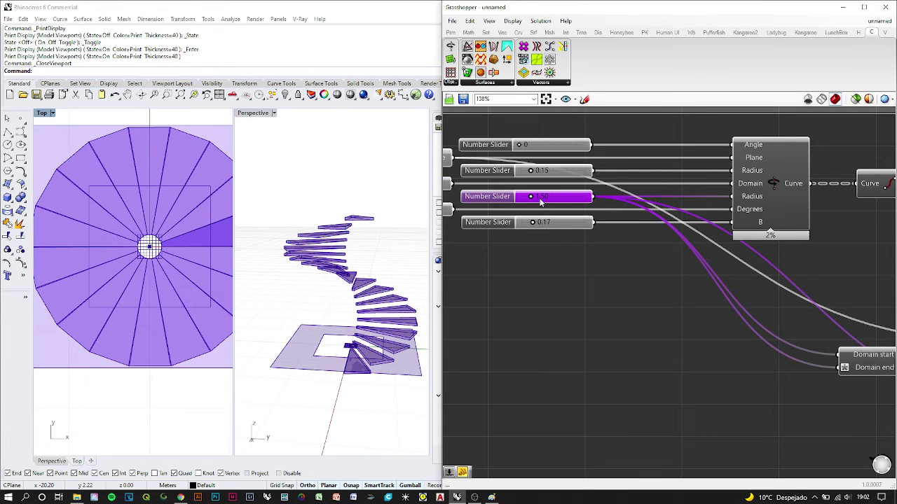
pyautogui.scroll(-4, 143, 205)
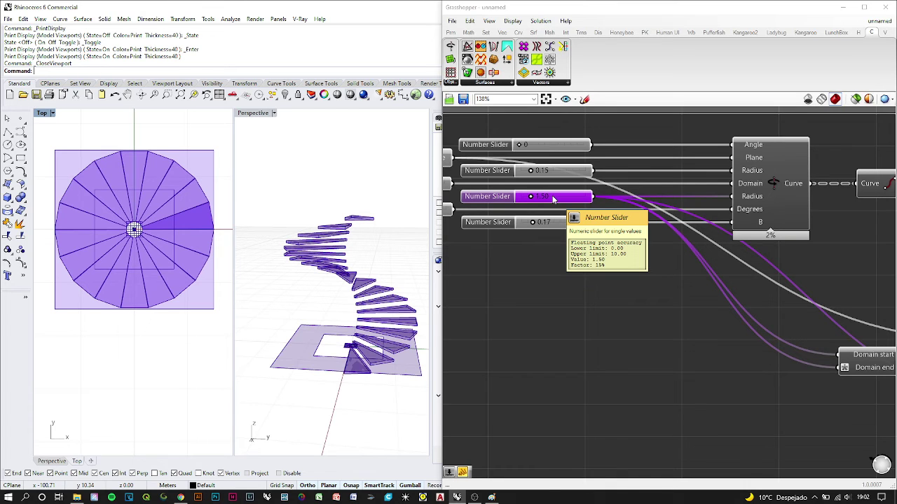
# Add a Multiplication component below the offset component and connect the Division Result to its A input
pyautogui.scroll(-3, 723, 307)
pyautogui.scroll(1, 770, 252)
pyautogui.scroll(2, 789, 229)
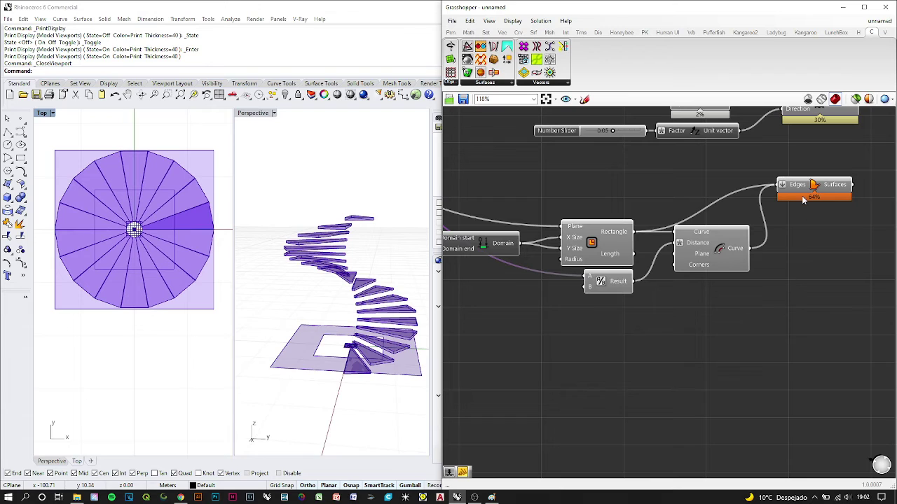
pyautogui.moveTo(811, 187); pyautogui.dragTo(823, 186)
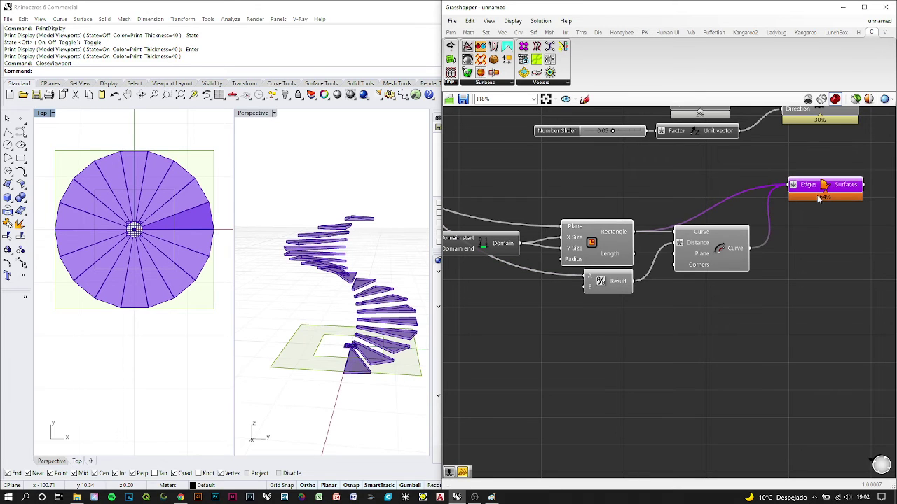
pyautogui.doubleClick(790, 309)
pyautogui.write('x')
pyautogui.press('Return')
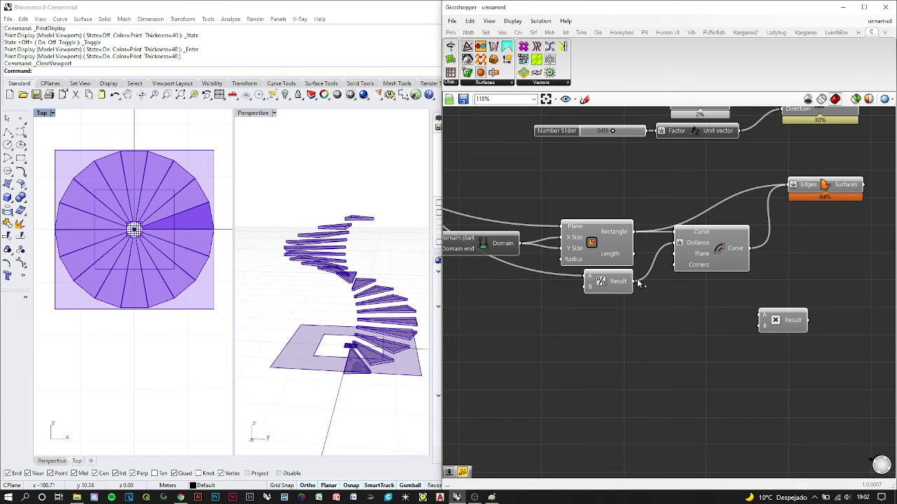
pyautogui.moveTo(633, 281); pyautogui.dragTo(661, 323)
# Add a Panel beside the Multiplication component and connect the Multiplication Result to it
pyautogui.doubleClick(780, 339)
pyautogui.write('panel')
pyautogui.press('Return')
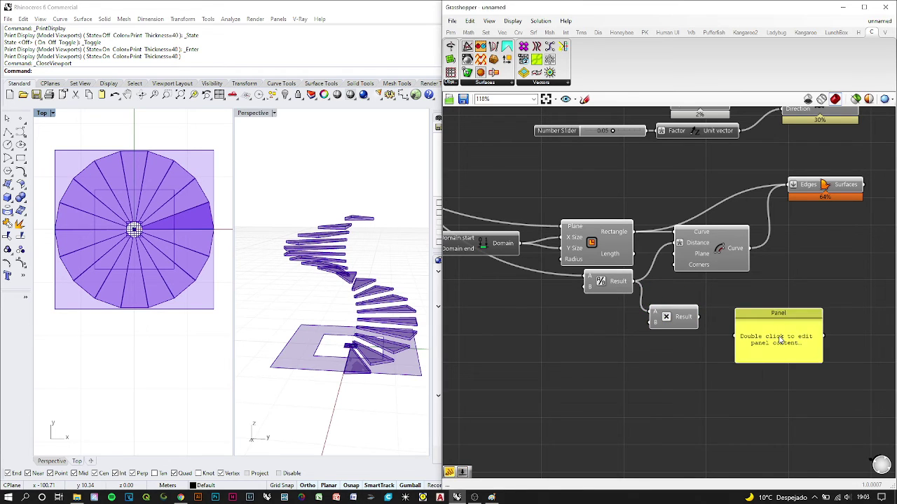
pyautogui.moveTo(700, 317); pyautogui.dragTo(771, 330)
# Increase the outer Radius slider and read the Multiplication Result in the Panel
pyautogui.scroll(-4, 727, 328)
pyautogui.scroll(-2, 687, 312)
pyautogui.scroll(8, 639, 295)
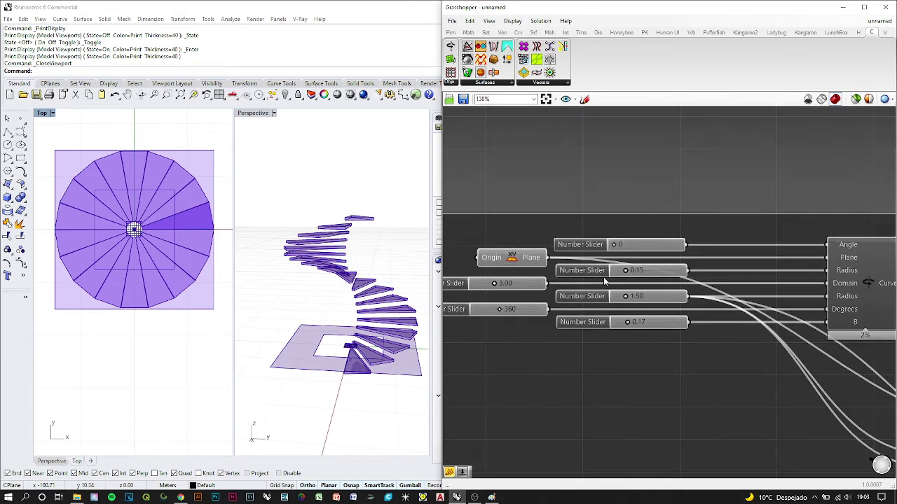
pyautogui.moveTo(623, 299); pyautogui.dragTo(639, 300)
pyautogui.scroll(-8, 663, 305)
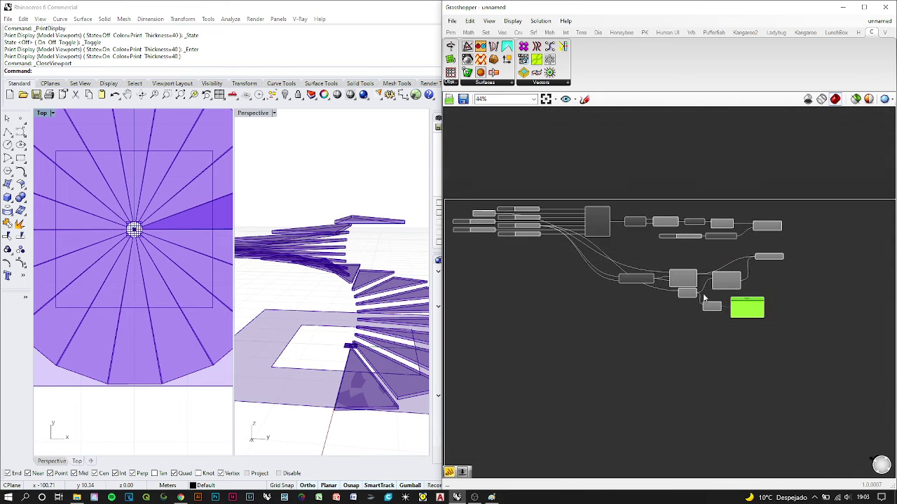
pyautogui.scroll(4, 702, 293)
pyautogui.scroll(-4, 719, 311)
pyautogui.scroll(4, 746, 274)
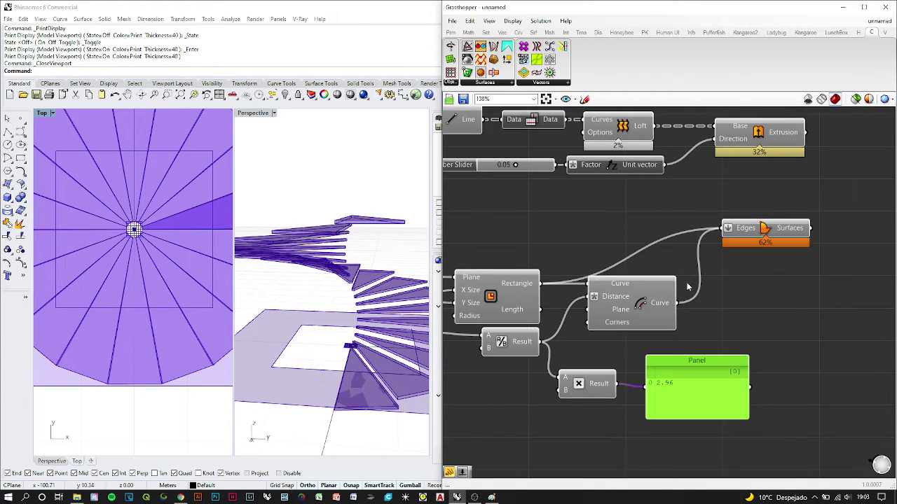
pyautogui.scroll(-2, 679, 289)
# Bake the Offset Curve output to the Default layer
pyautogui.click(680, 289)
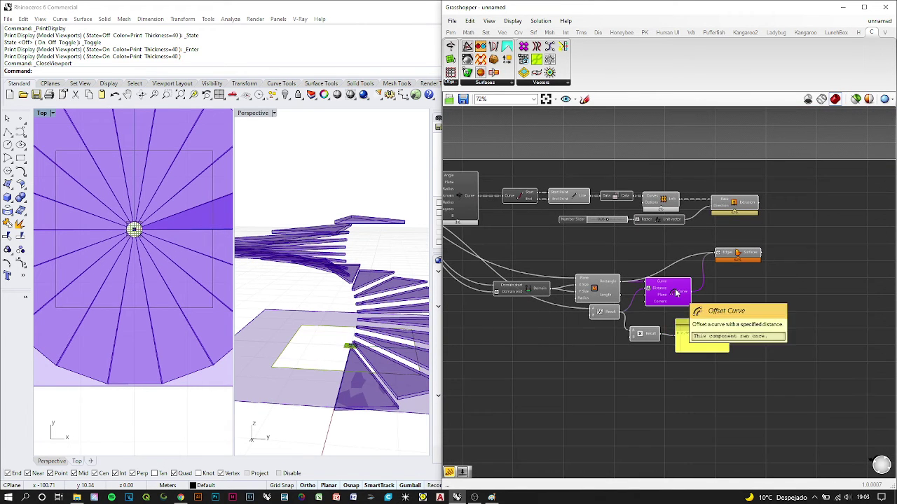
pyautogui.rightClick(675, 293)
pyautogui.click(697, 329)
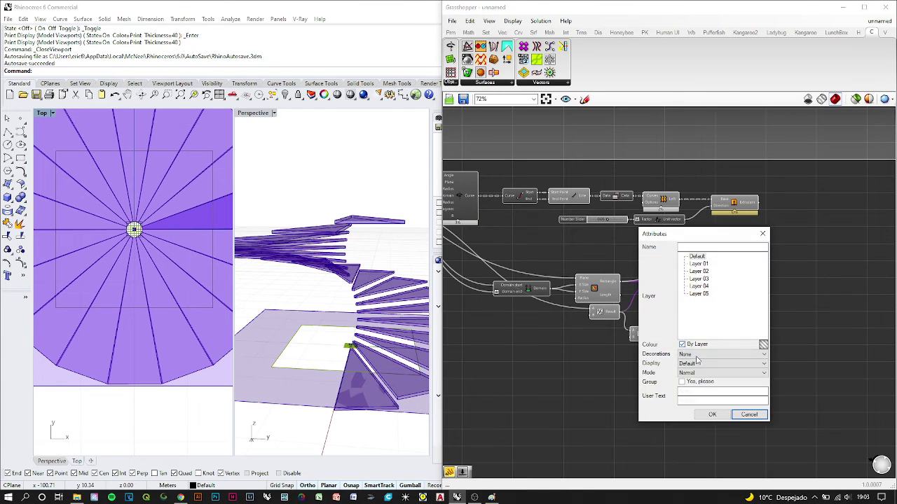
pyautogui.click(702, 414)
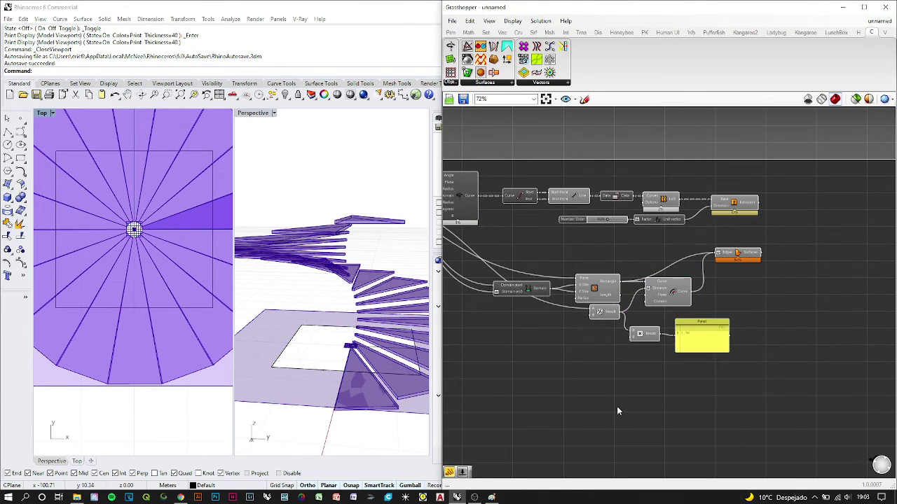
# Switch to Rhino and measure one side of the baked offset rectangle with the Distance command, corner to corner
pyautogui.click(686, 305)
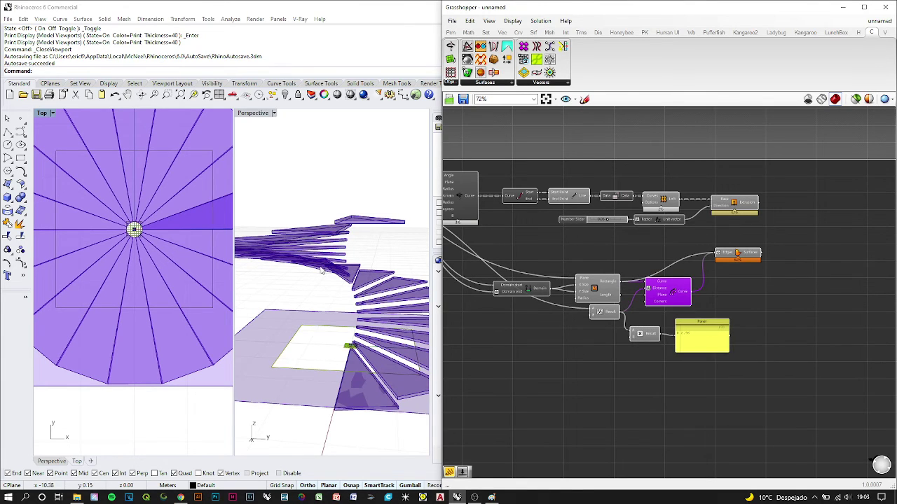
pyautogui.click(290, 345)
pyautogui.write('Distance')
pyautogui.press('Return')
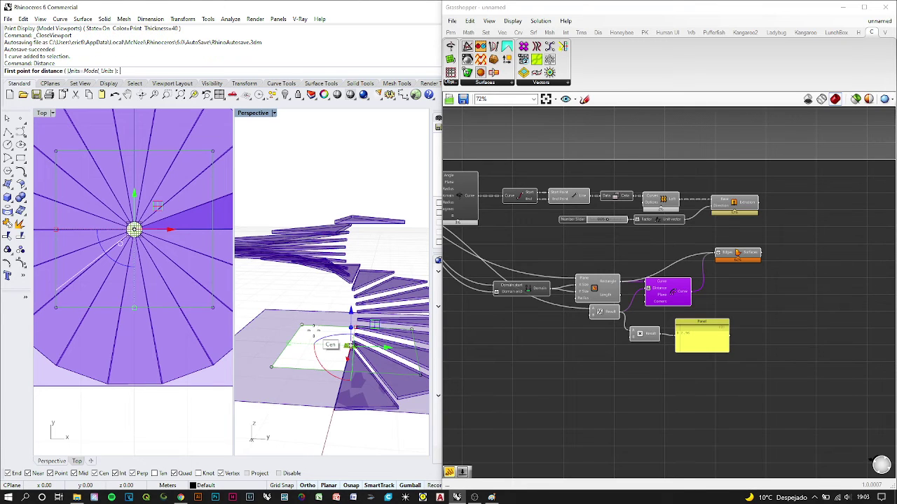
pyautogui.click(313, 335)
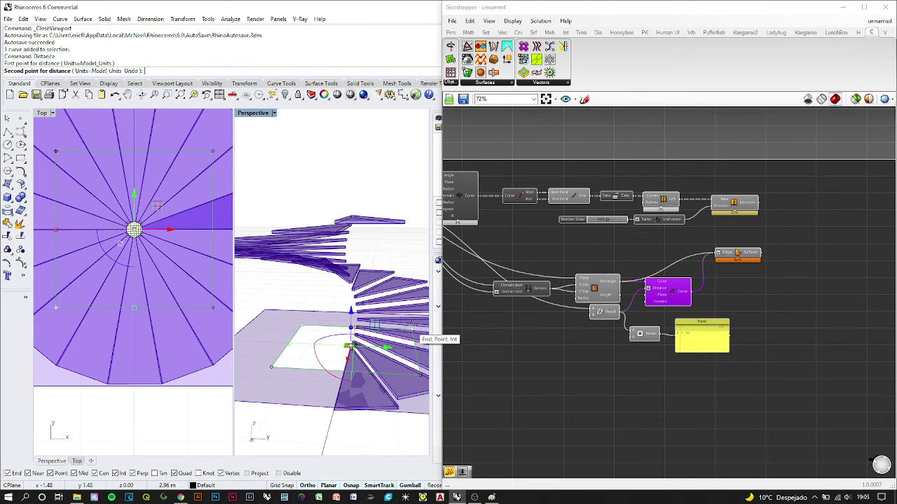
pyautogui.click(412, 329)
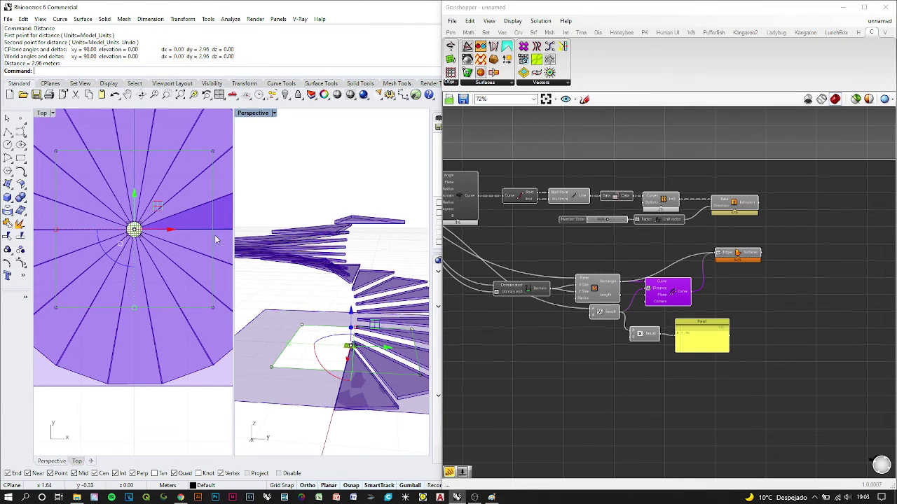
# Delete the Panel and Multiplication components and the baked offset rectangle in Rhino
pyautogui.click(692, 364)
pyautogui.click(702, 341)
pyautogui.press('Delete')
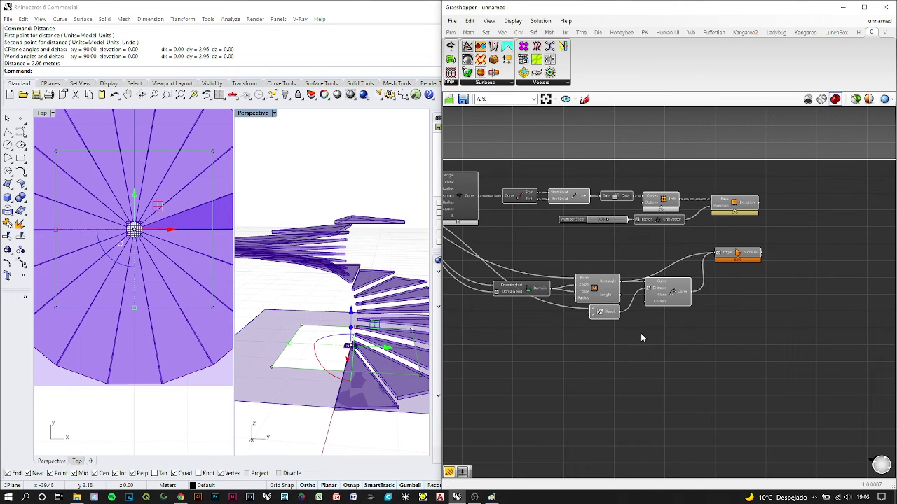
pyautogui.click(324, 327)
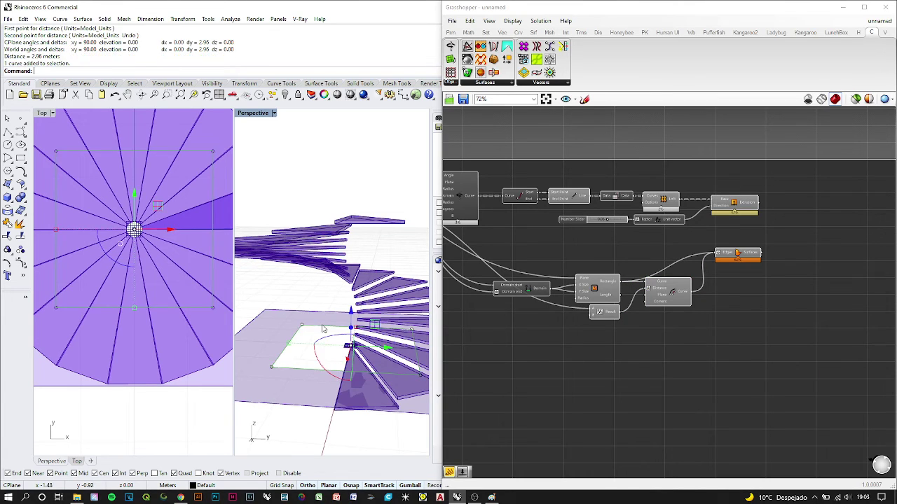
pyautogui.press('Delete')
# Set the outer Radius slider to 1.5 and inspect the staircase base in the Perspective view
pyautogui.scroll(-3, 559, 257)
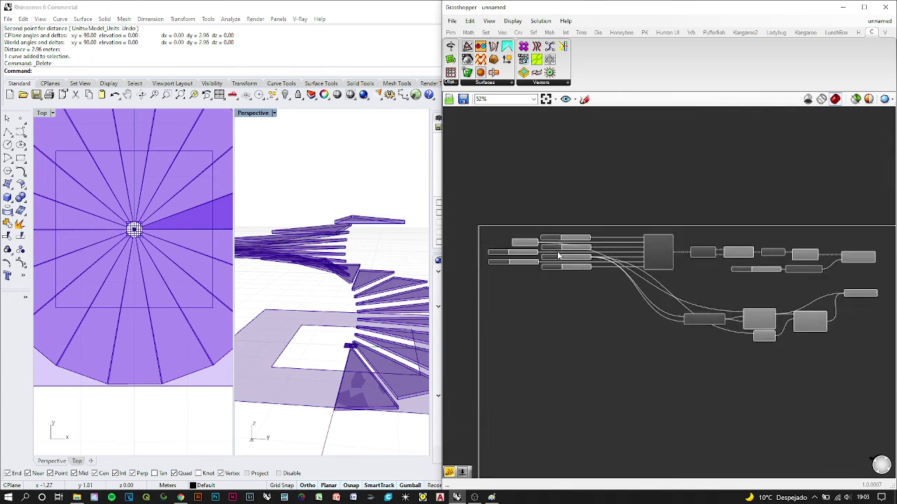
pyautogui.scroll(5, 558, 257)
pyautogui.doubleClick(596, 262)
pyautogui.write('1.')
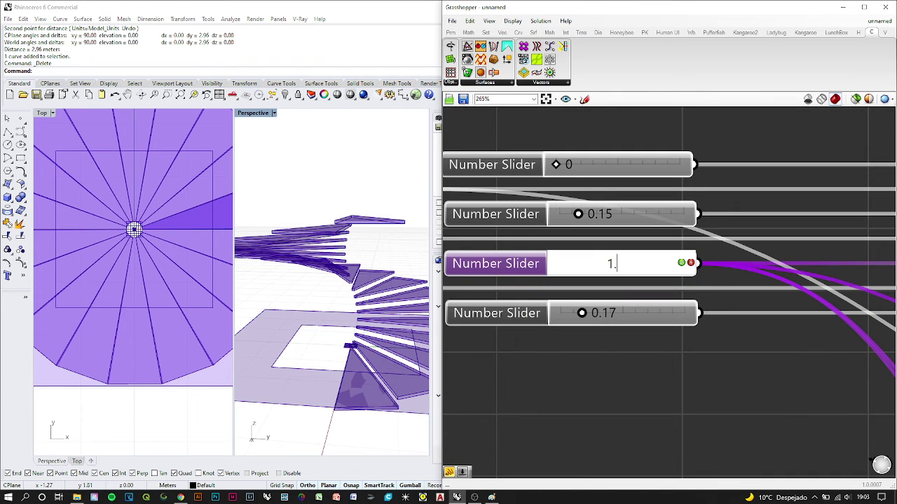
pyautogui.write('5')
pyautogui.press('Return')
pyautogui.scroll(5, 325, 343)
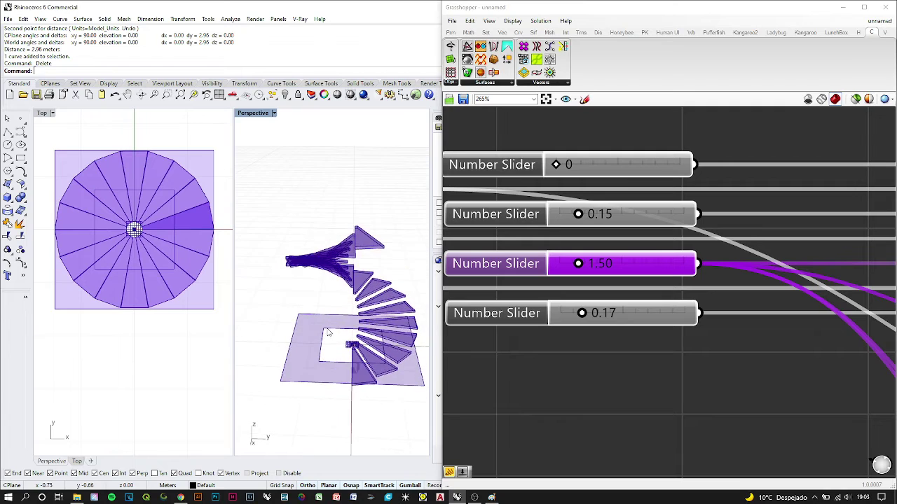
pyautogui.scroll(-3, 316, 356)
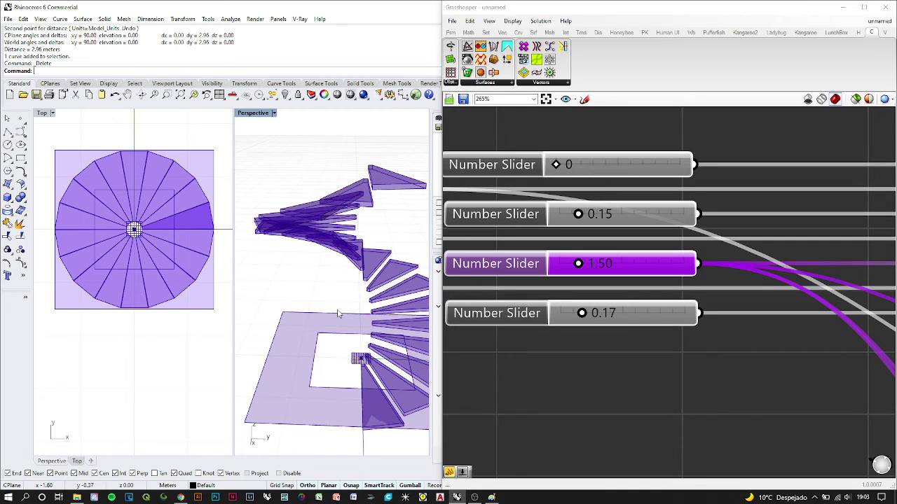
# Move the Boundary Surfaces component down so it sits beside the offset component
pyautogui.scroll(-2, 537, 252)
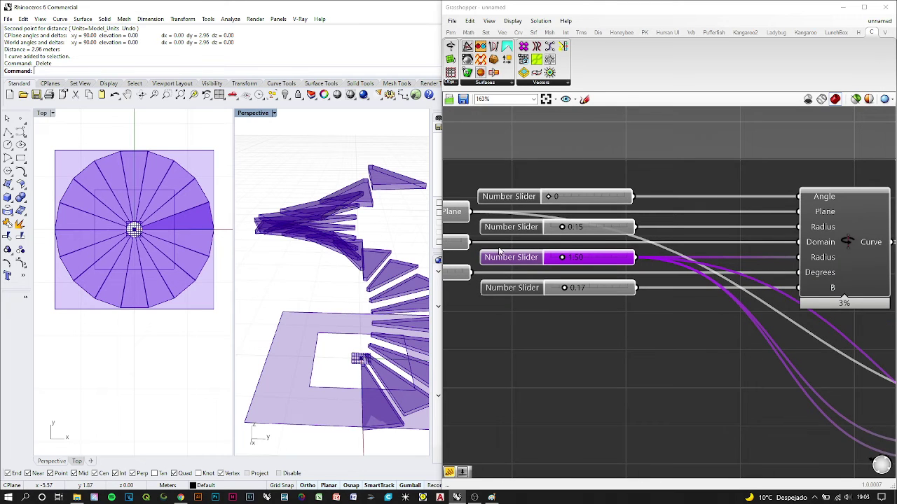
pyautogui.scroll(-5, 540, 259)
pyautogui.scroll(4, 706, 273)
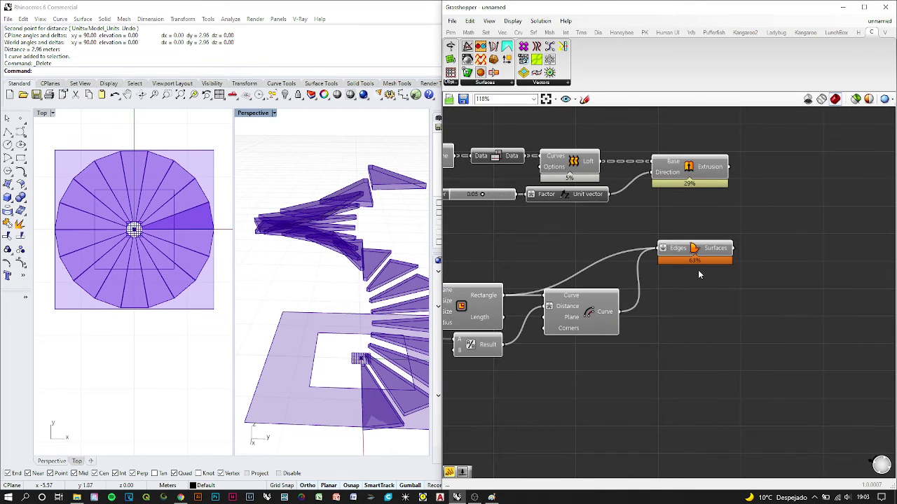
pyautogui.click(694, 251)
pyautogui.moveTo(696, 254); pyautogui.dragTo(701, 295)
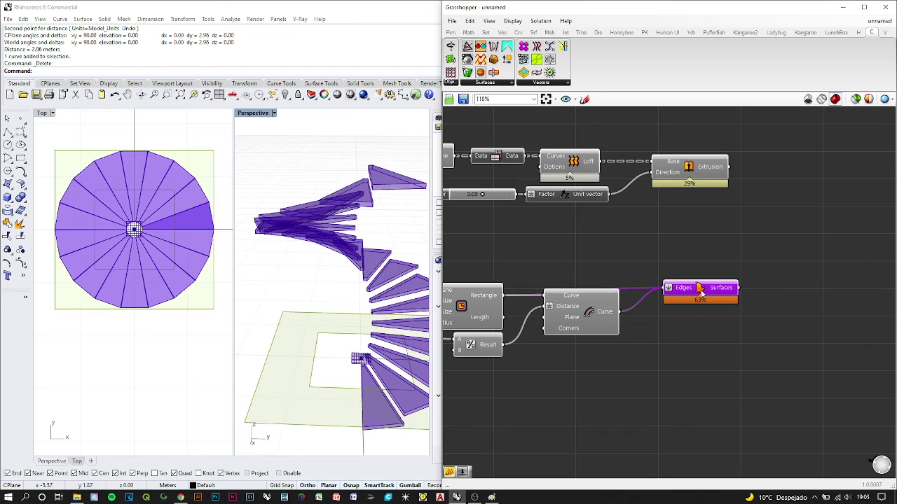
# Add an Extrude component for the base frame surface and connect a copied Unit Z component to its Direction input
pyautogui.doubleClick(792, 287)
pyautogui.write('extruc')
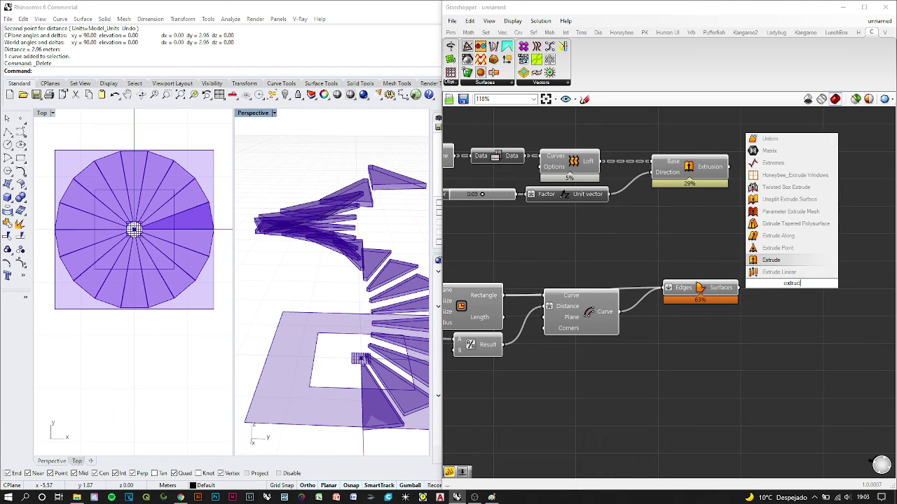
pyautogui.press('Return')
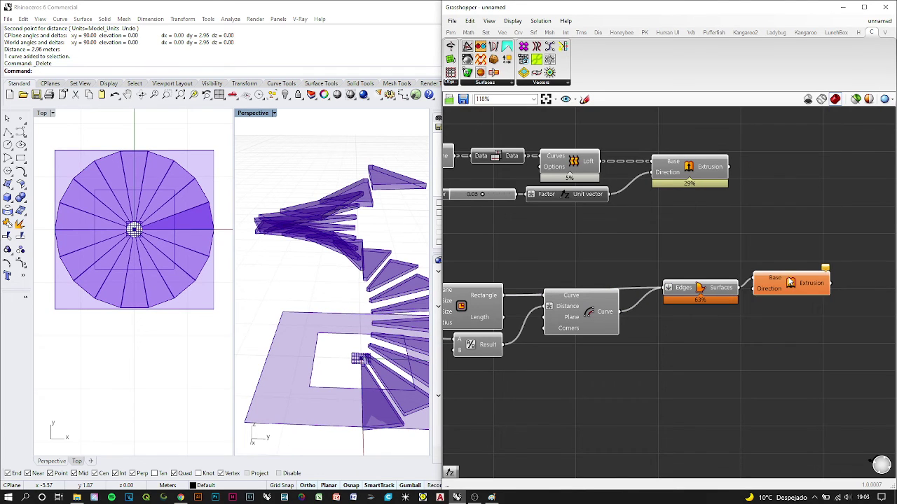
pyautogui.moveTo(791, 283); pyautogui.dragTo(793, 292)
pyautogui.hotkey('ctrl', 'v')
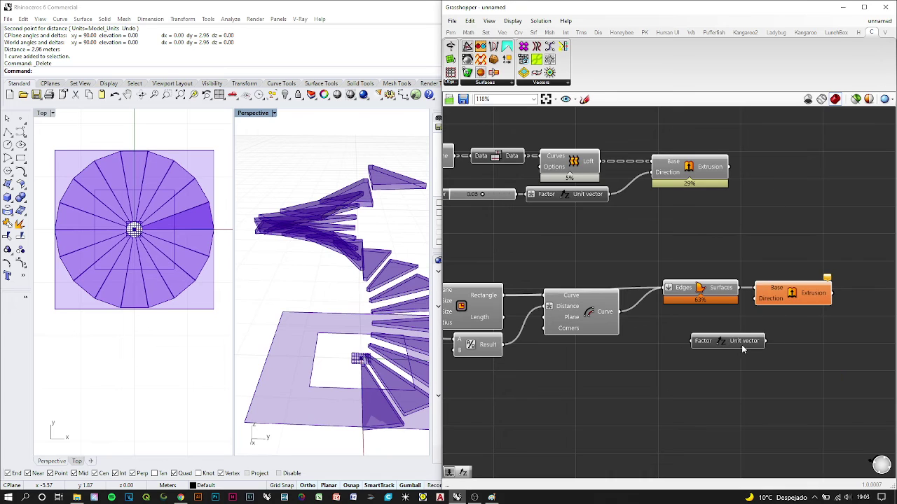
pyautogui.moveTo(766, 341); pyautogui.dragTo(756, 298)
pyautogui.moveTo(729, 343); pyautogui.dragTo(690, 333)
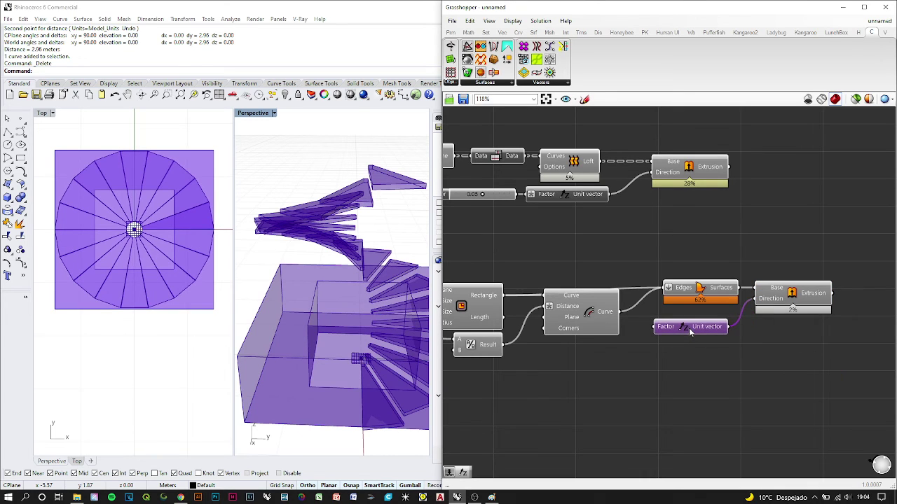
# Try to reverse the base frame extrusion by applying the expression -x to the Unit Z Factor
pyautogui.rightClick(668, 328)
pyautogui.moveTo(709, 404)
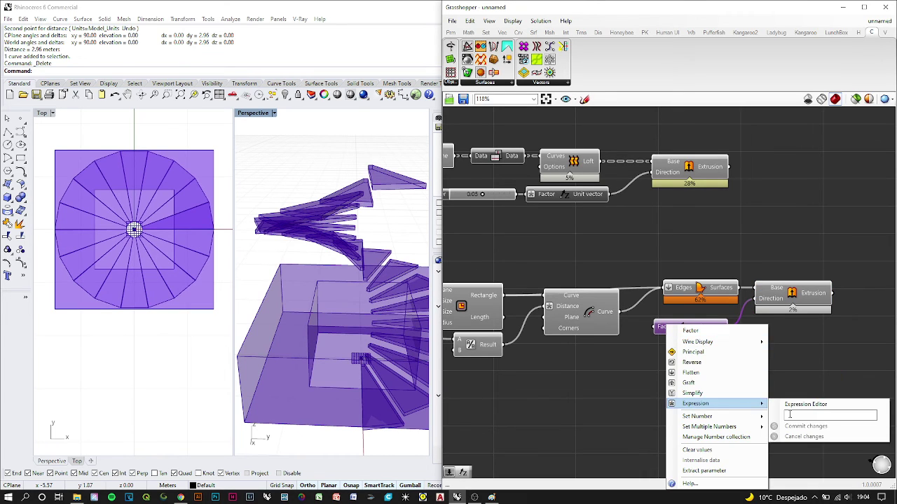
pyautogui.write('-x')
pyautogui.click(799, 426)
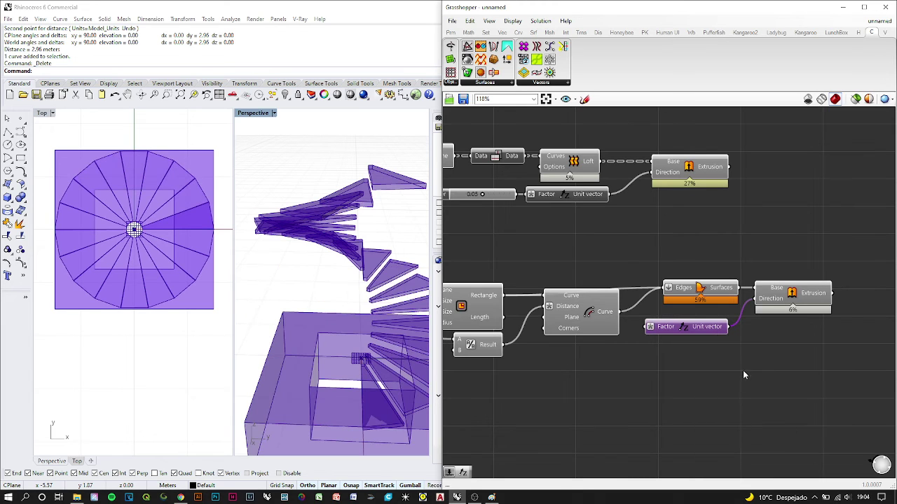
pyautogui.rightClick(666, 326)
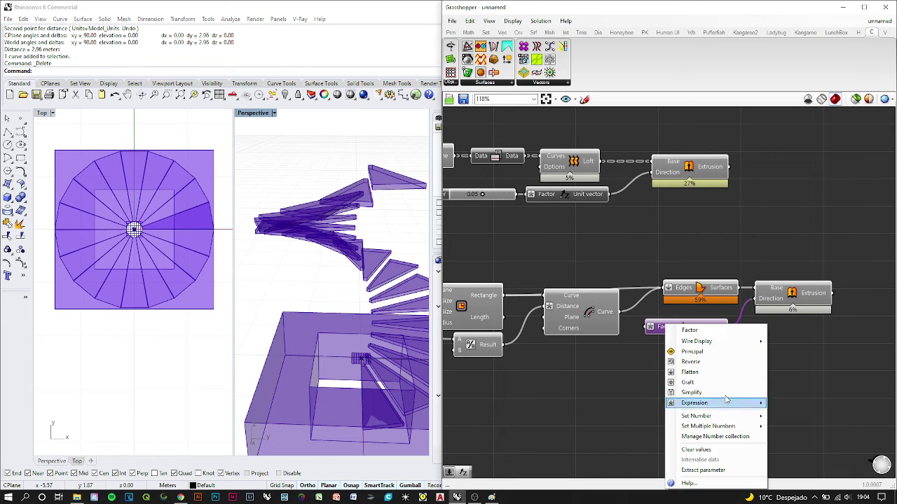
pyautogui.click(704, 402)
# Drive the base extrusion's Unit Z Factor from the existing staircase height input and check the frame in Perspective
pyautogui.scroll(5, 631, 345)
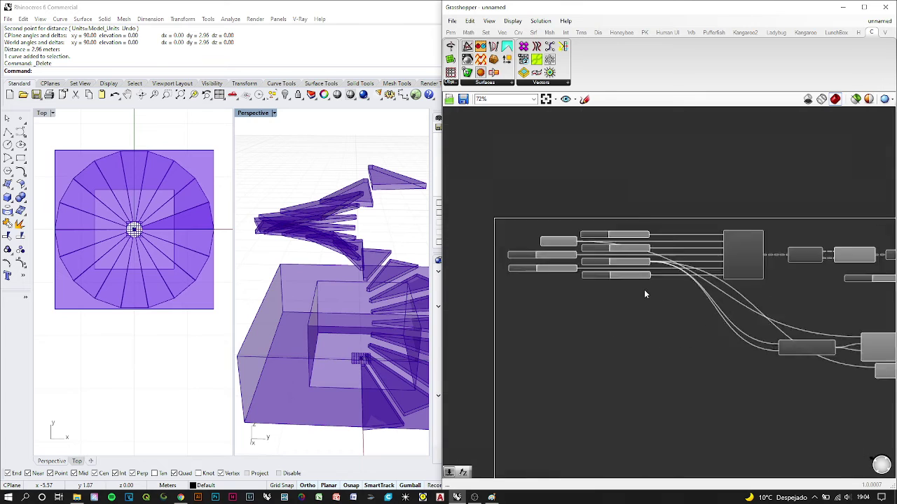
pyautogui.moveTo(534, 233); pyautogui.dragTo(824, 300)
pyautogui.scroll(-5, 637, 316)
pyautogui.scroll(3, 826, 304)
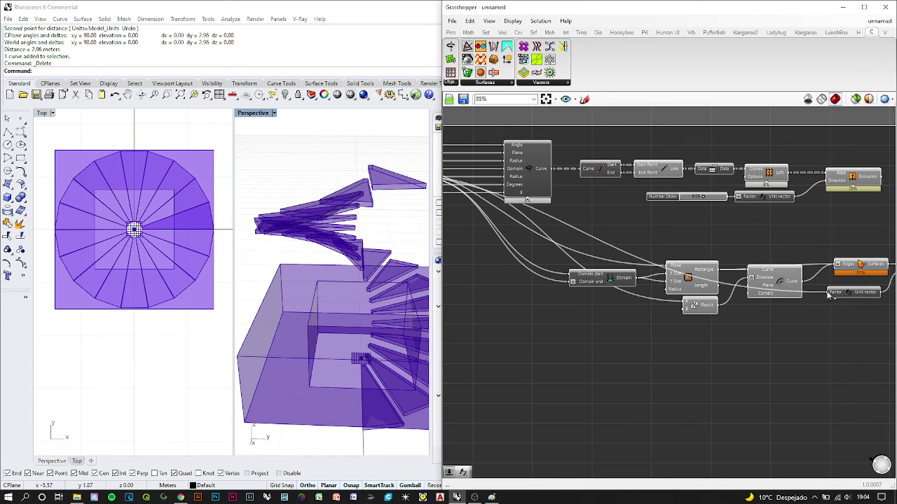
pyautogui.moveTo(808, 348); pyautogui.dragTo(711, 333, button='right')
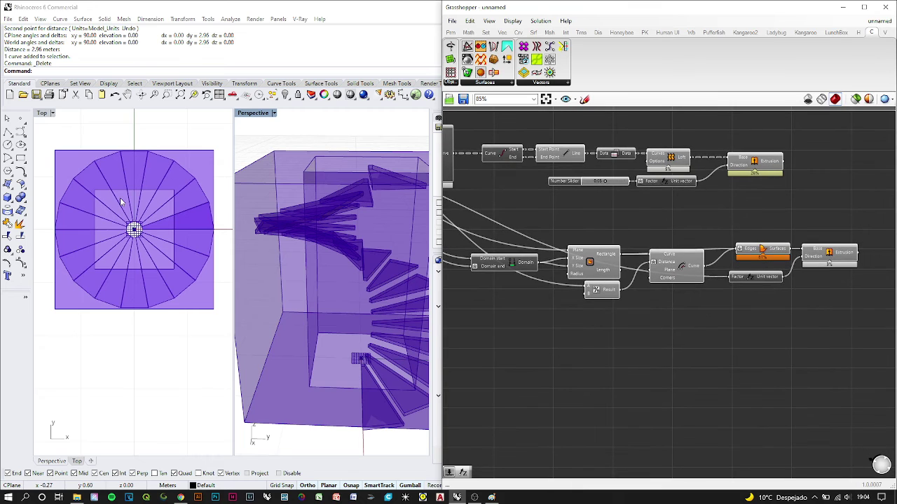
pyautogui.scroll(-4, 330, 280)
pyautogui.moveTo(329, 269); pyautogui.dragTo(319, 290, button='right')
# Add a Solid Difference component with the tread extrusion as Breps A and the base frame extrusion as Breps B
pyautogui.doubleClick(717, 332)
pyautogui.write('solid c')
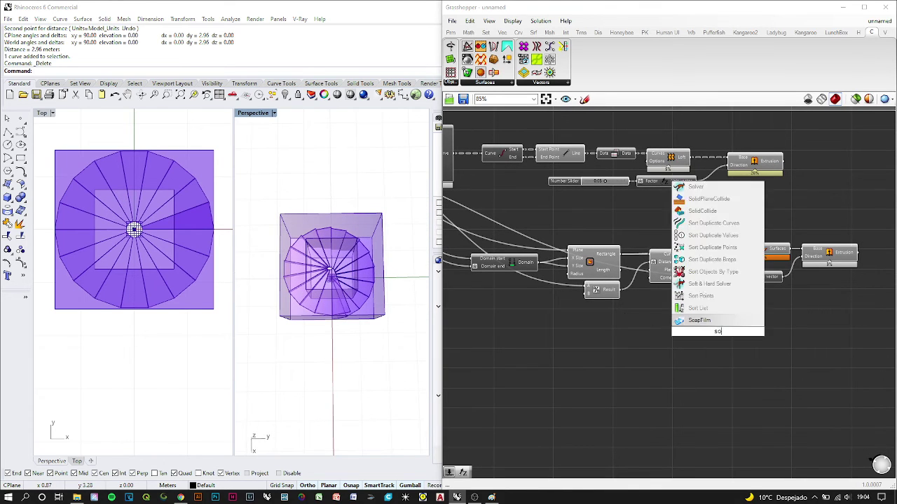
pyautogui.press('Return')
pyautogui.moveTo(801, 322); pyautogui.dragTo(734, 316, button='right')
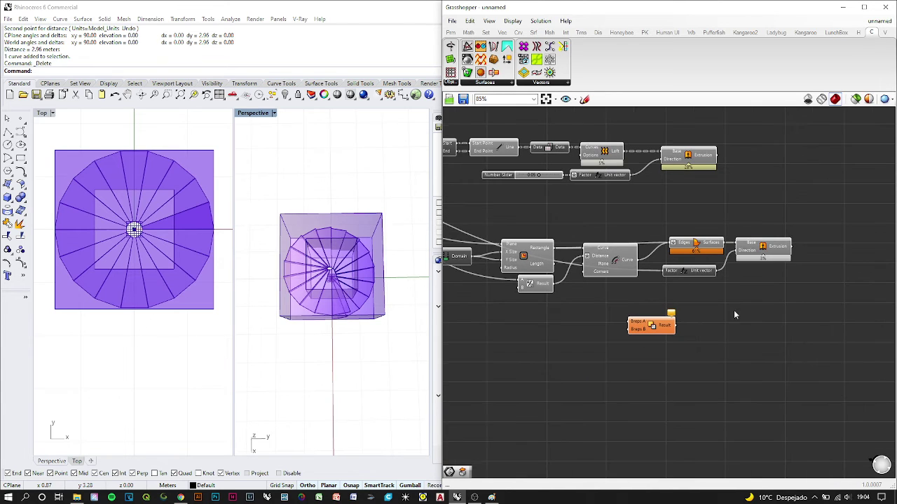
pyautogui.click(770, 253)
pyautogui.moveTo(640, 332); pyautogui.dragTo(835, 249)
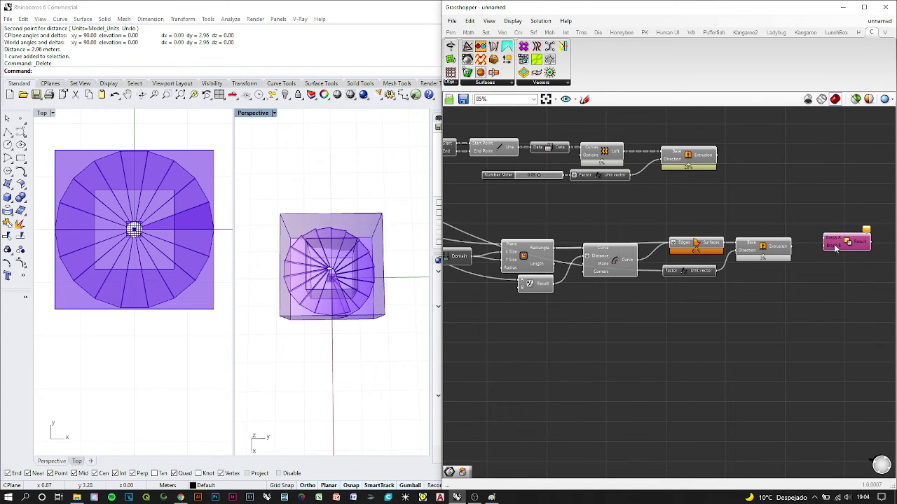
pyautogui.click(701, 161)
pyautogui.moveTo(717, 156); pyautogui.dragTo(851, 228)
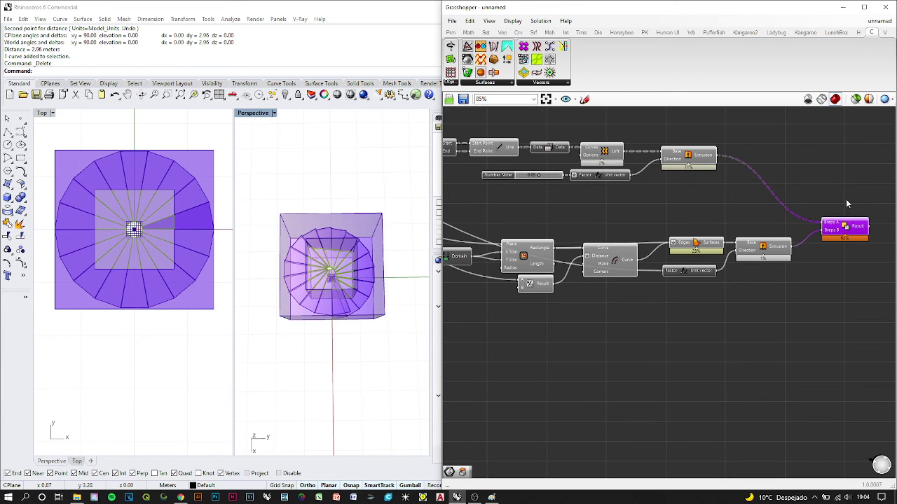
# Limit the preview to selected components and inspect the Solid Difference treads in the Perspective view
pyautogui.click(855, 99)
pyautogui.moveTo(368, 278)
pyautogui.mouseDown(button='right')
pyautogui.moveTo(344, 286)
pyautogui.moveTo(344, 190)
pyautogui.moveTo(354, 299)
pyautogui.moveTo(342, 280)
pyautogui.mouseUp(button='right')
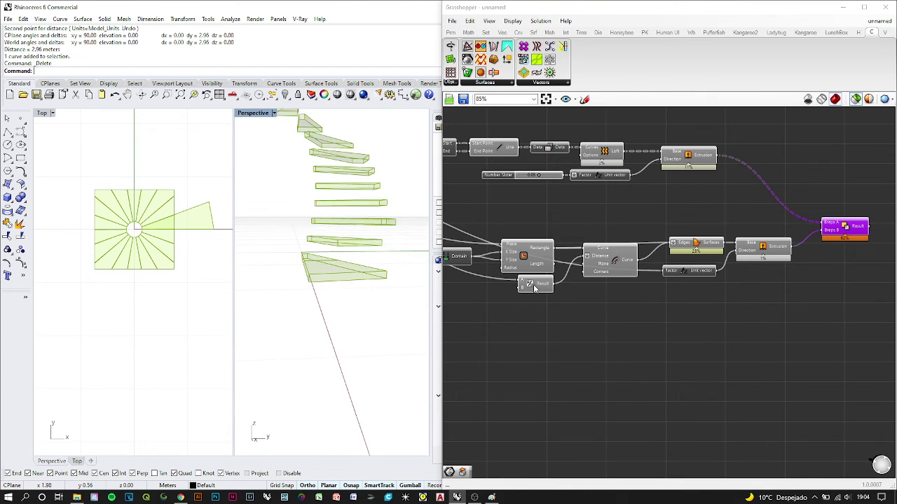
pyautogui.scroll(-3, 497, 242)
pyautogui.moveTo(343, 238); pyautogui.dragTo(322, 256, button='right')
# Add a Cull Index component beside the Solid Difference component
pyautogui.scroll(5, 799, 223)
pyautogui.doubleClick(799, 251)
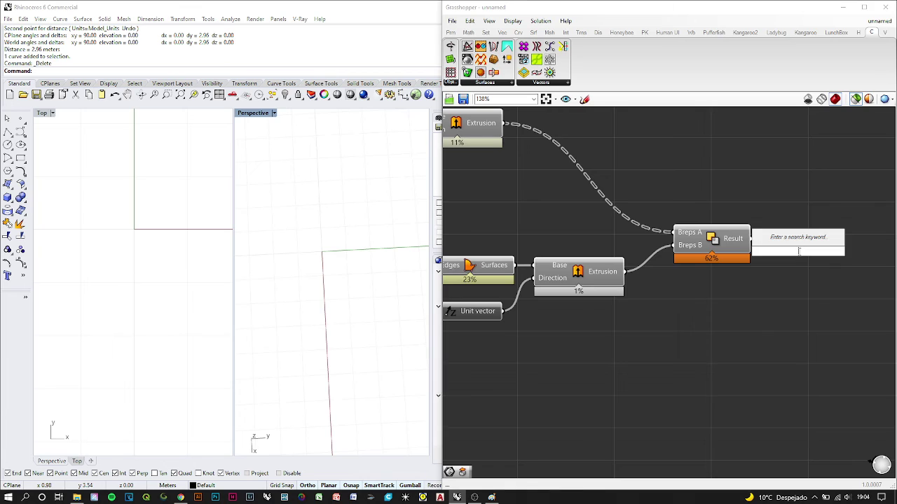
pyautogui.write('cull')
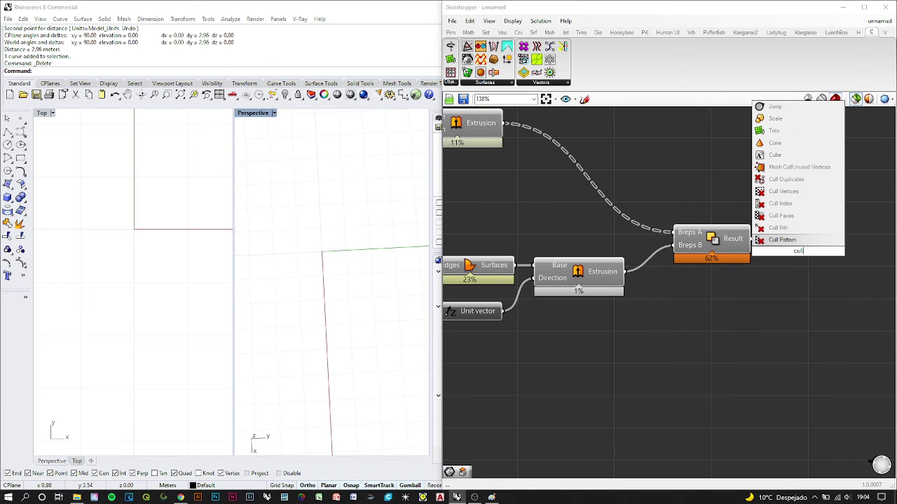
pyautogui.press('Up')
pyautogui.press('Up')
pyautogui.press('Up')
pyautogui.press('Return')
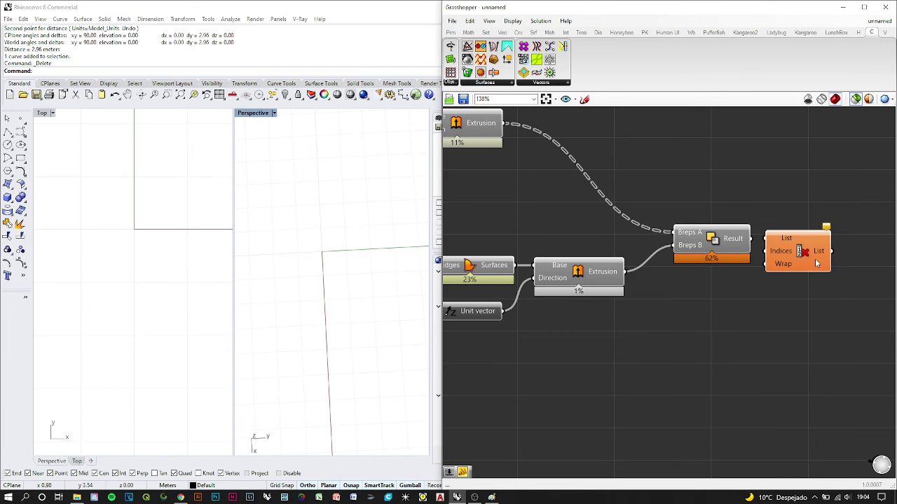
# Feed the Solid Difference result into the Cull Index List and a new number slider of 0 into Indices
pyautogui.doubleClick(732, 329)
pyautogui.write('0')
pyautogui.press('Return')
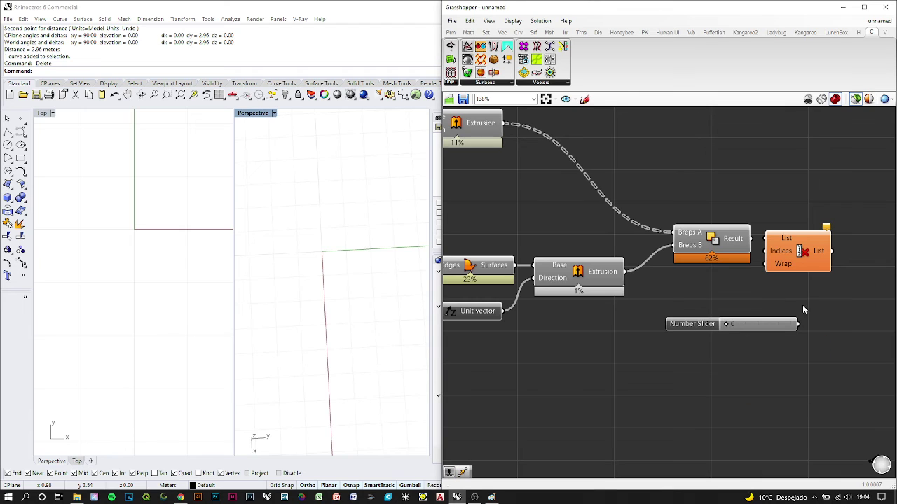
pyautogui.moveTo(791, 245); pyautogui.dragTo(811, 242)
pyautogui.moveTo(750, 239); pyautogui.dragTo(786, 237)
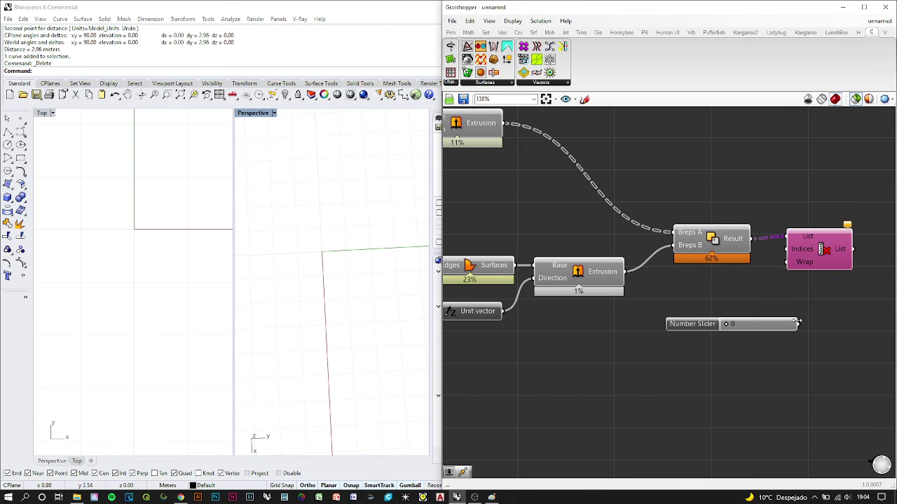
pyautogui.moveTo(797, 324); pyautogui.dragTo(824, 253)
pyautogui.click(821, 250)
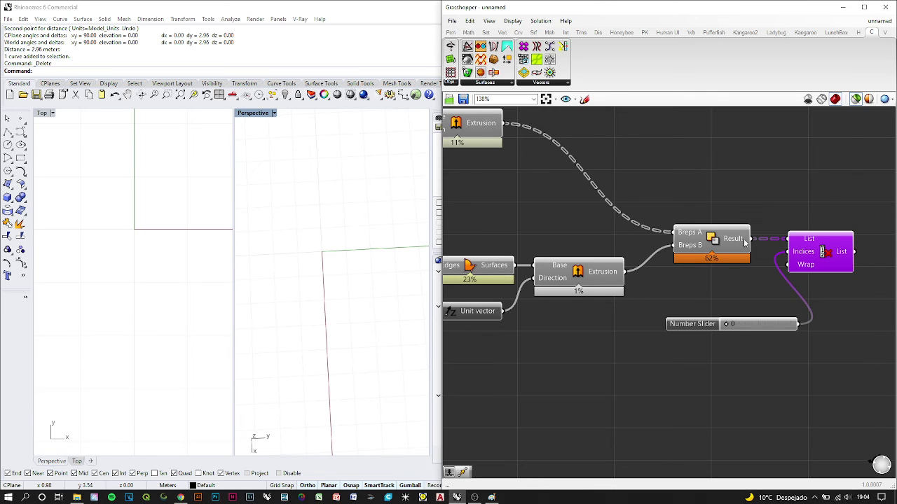
# Compare the preview of the full staircase model with the preview of the Solid Difference result alone
pyautogui.click(856, 99)
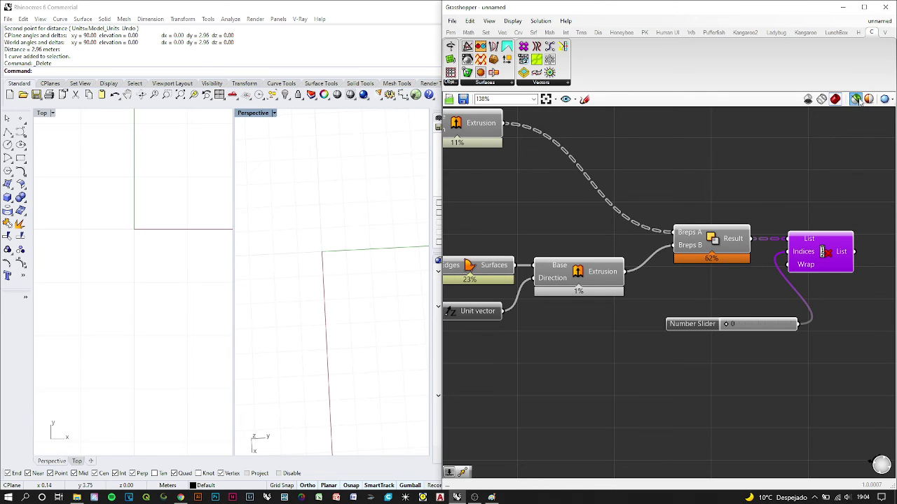
pyautogui.moveTo(324, 287); pyautogui.dragTo(330, 211, button='right')
pyautogui.click(729, 244)
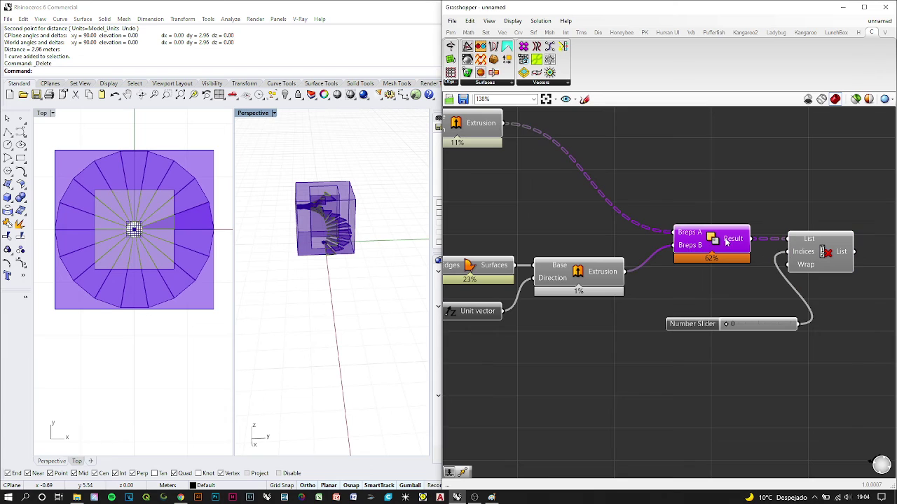
pyautogui.click(856, 99)
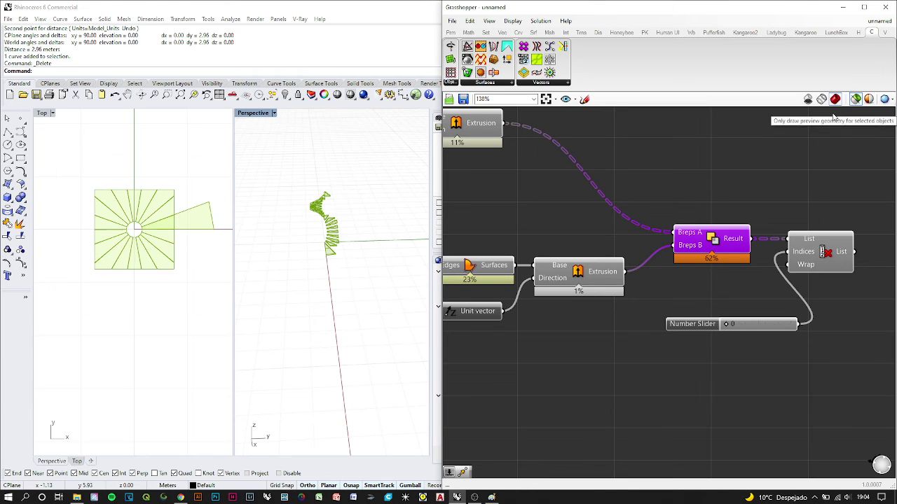
# Flatten the Solid Difference Result output that feeds the Cull Index component
pyautogui.click(833, 257)
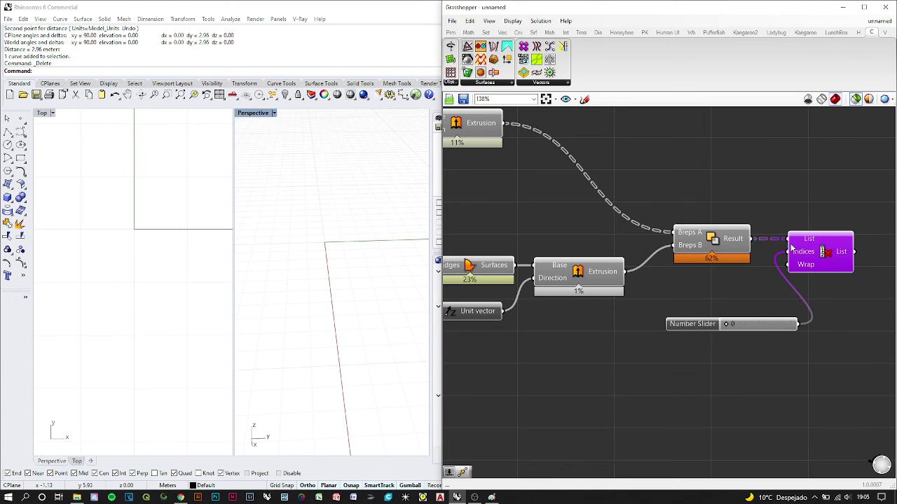
pyautogui.rightClick(733, 241)
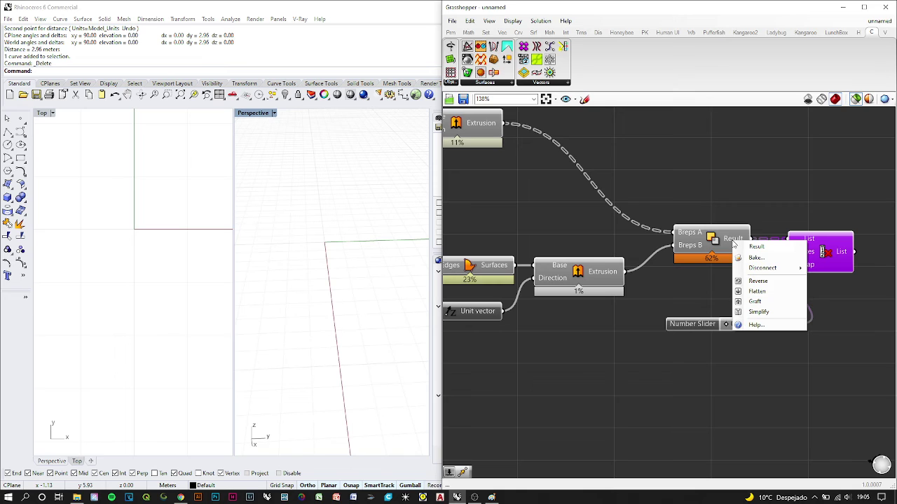
pyautogui.click(769, 293)
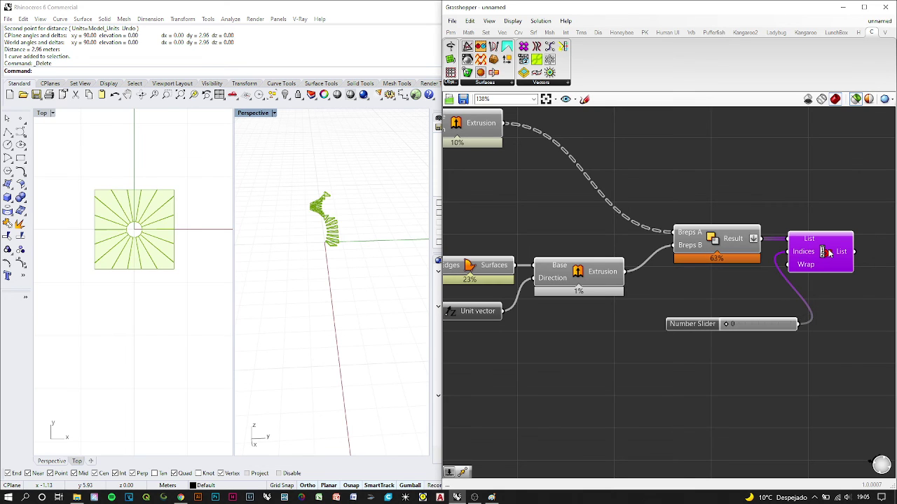
# Examine the culled, square-trimmed treads in the maximized Perspective and Top viewports
pyautogui.scroll(3, 304, 198)
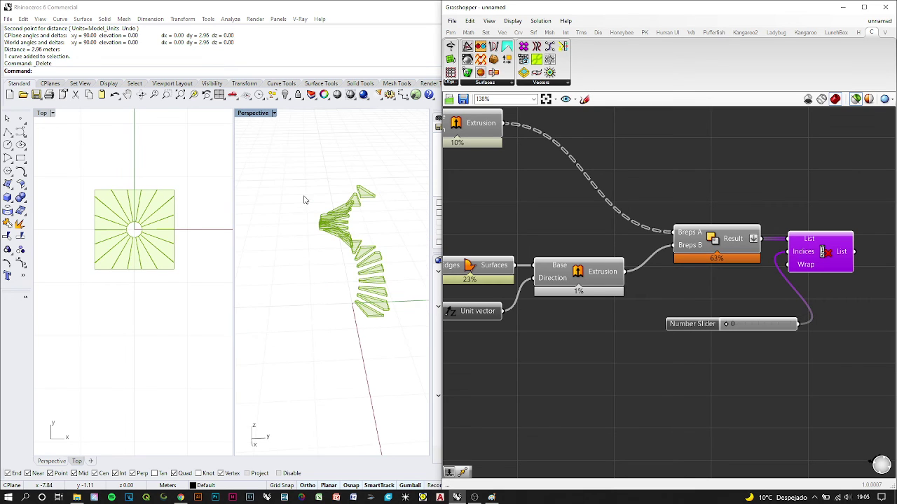
pyautogui.doubleClick(252, 114)
pyautogui.moveTo(254, 197); pyautogui.dragTo(257, 290, button='right')
pyautogui.scroll(-3, 259, 267)
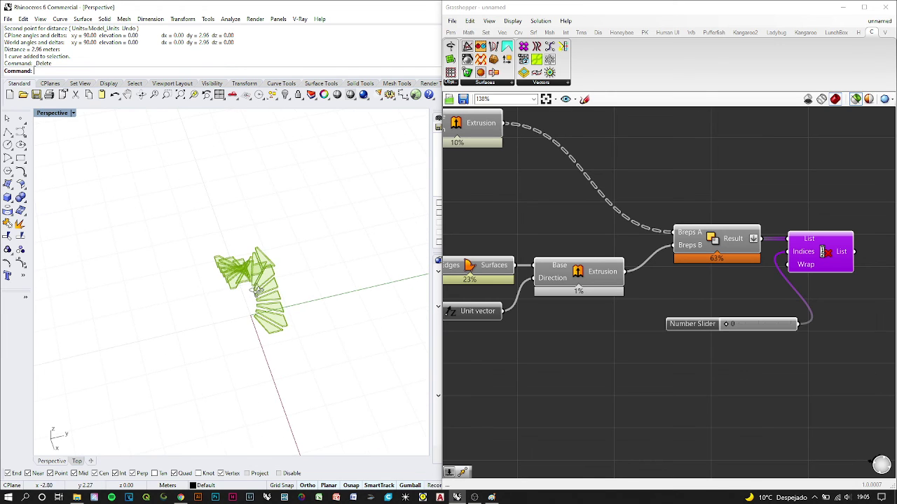
pyautogui.doubleClick(42, 114)
pyautogui.doubleClick(42, 114)
pyautogui.scroll(-5, 219, 309)
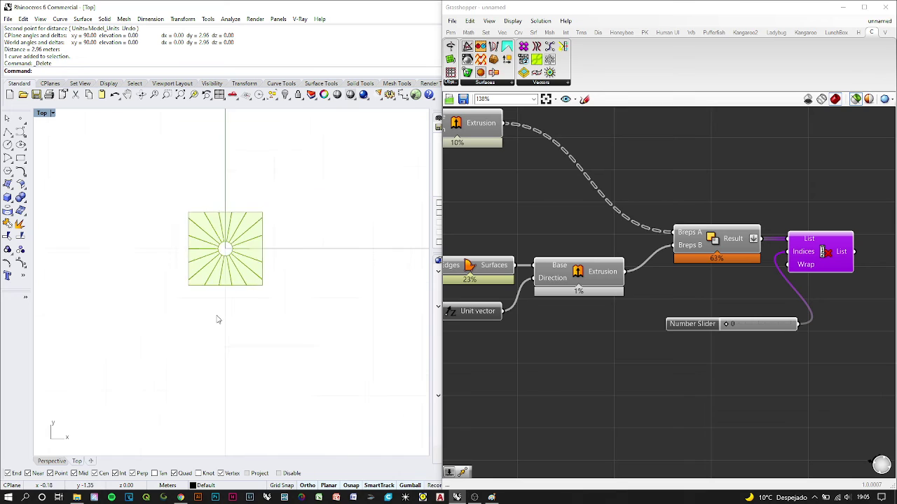
pyautogui.scroll(3, 209, 270)
pyautogui.scroll(4, 230, 238)
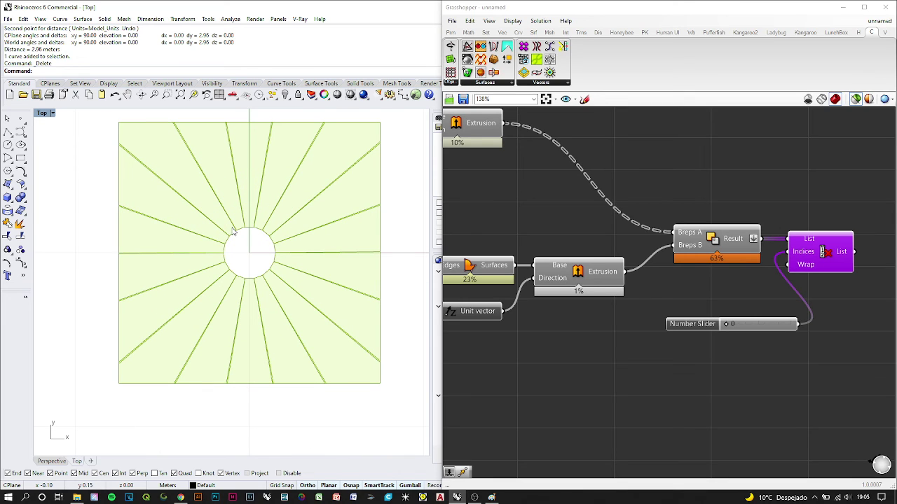